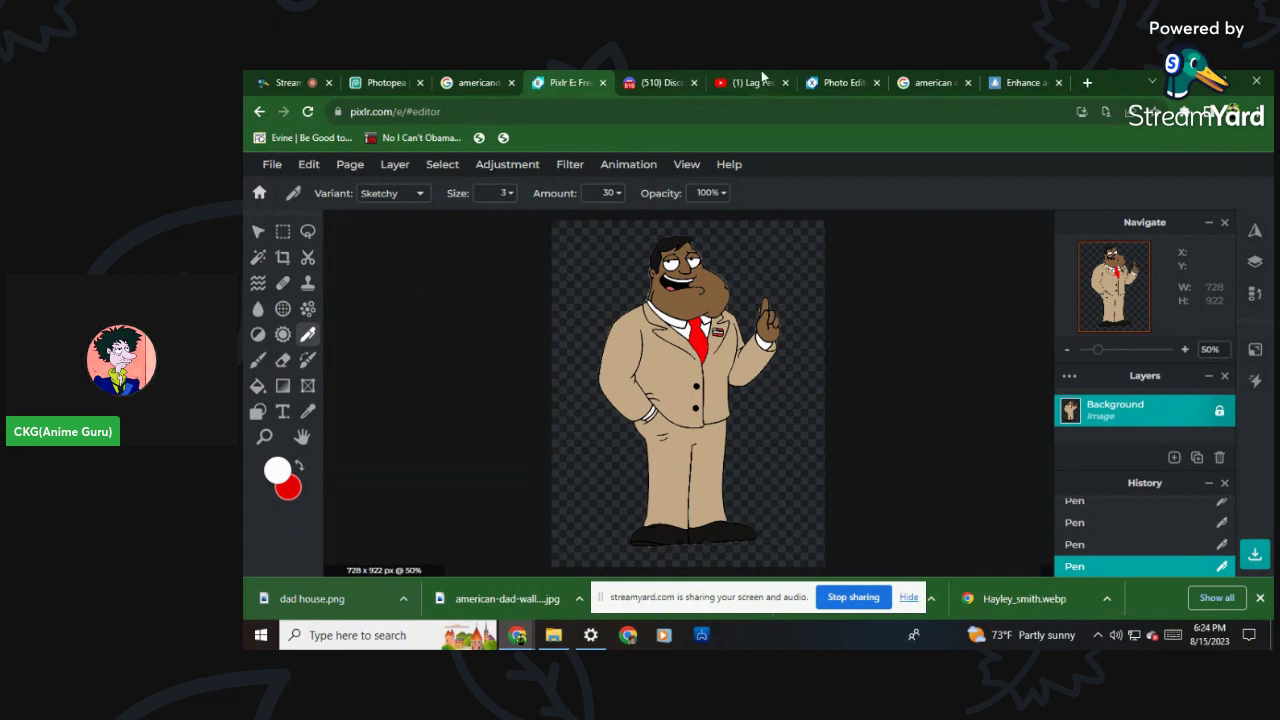
In Pixlr X, open the brown-skinned Stan image from File Explorer as a new document.
{"action": "left_click", "coordinate": [843, 78]}
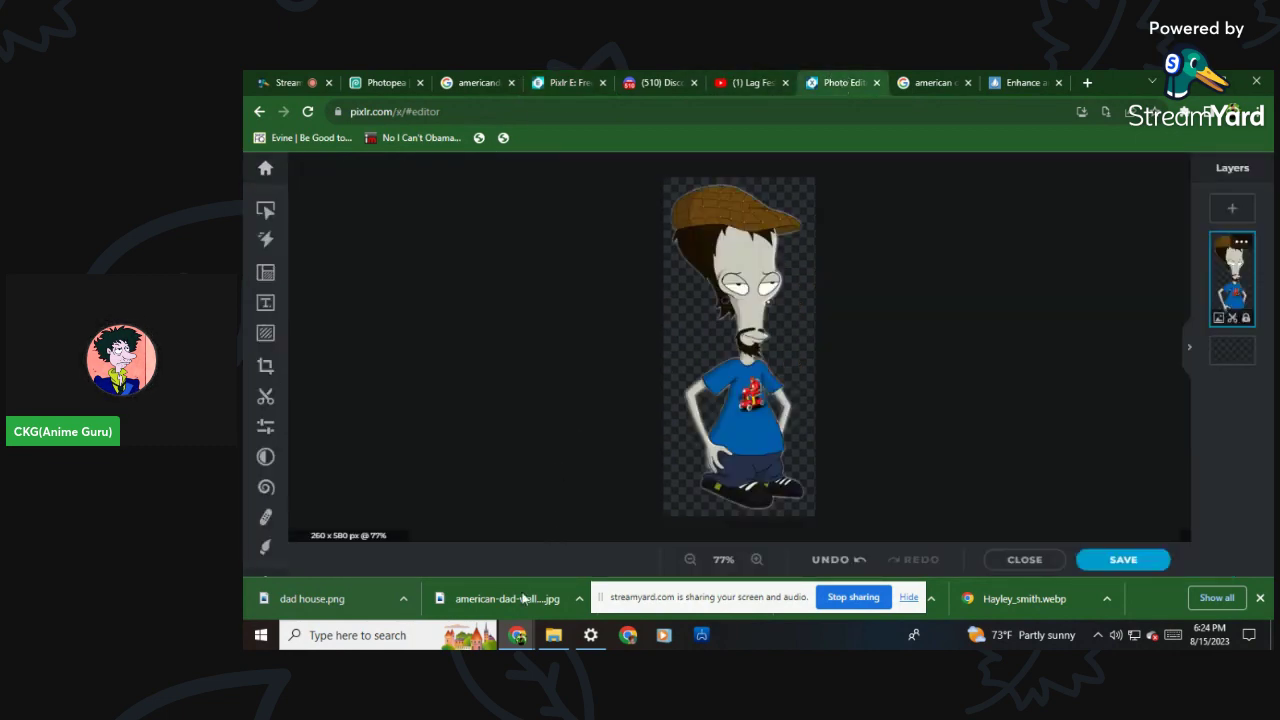
{"action": "left_click", "coordinate": [553, 635]}
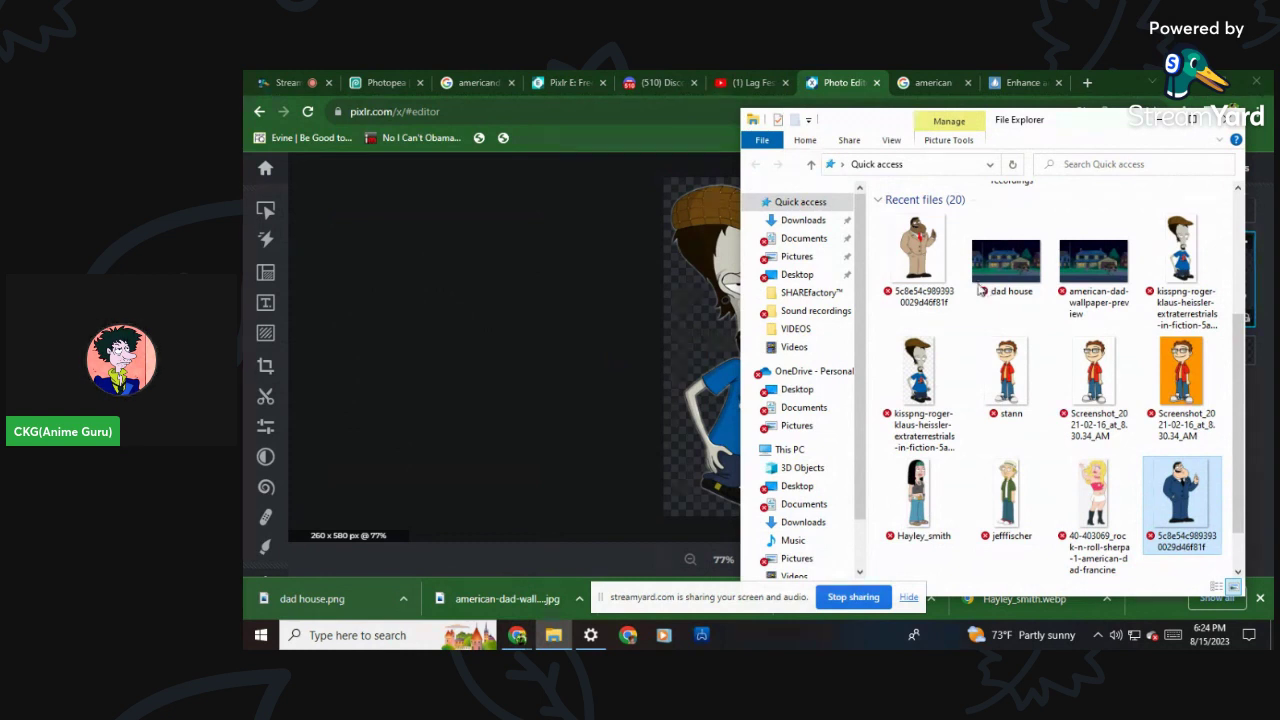
{"action": "scroll", "coordinate": [977, 287], "scroll_direction": "up", "scroll_amount": 3}
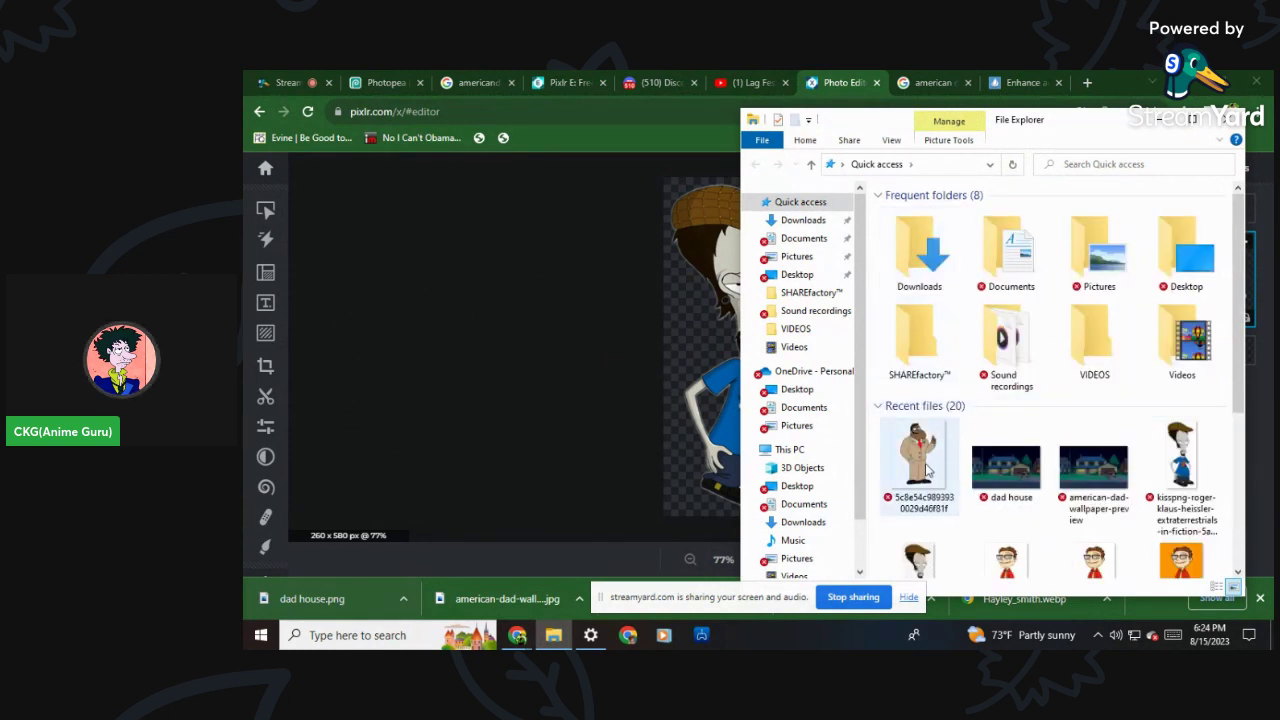
{"action": "left_click_drag", "start_coordinate": [928, 470], "coordinate": [688, 375]}
{"action": "left_click", "coordinate": [686, 375]}
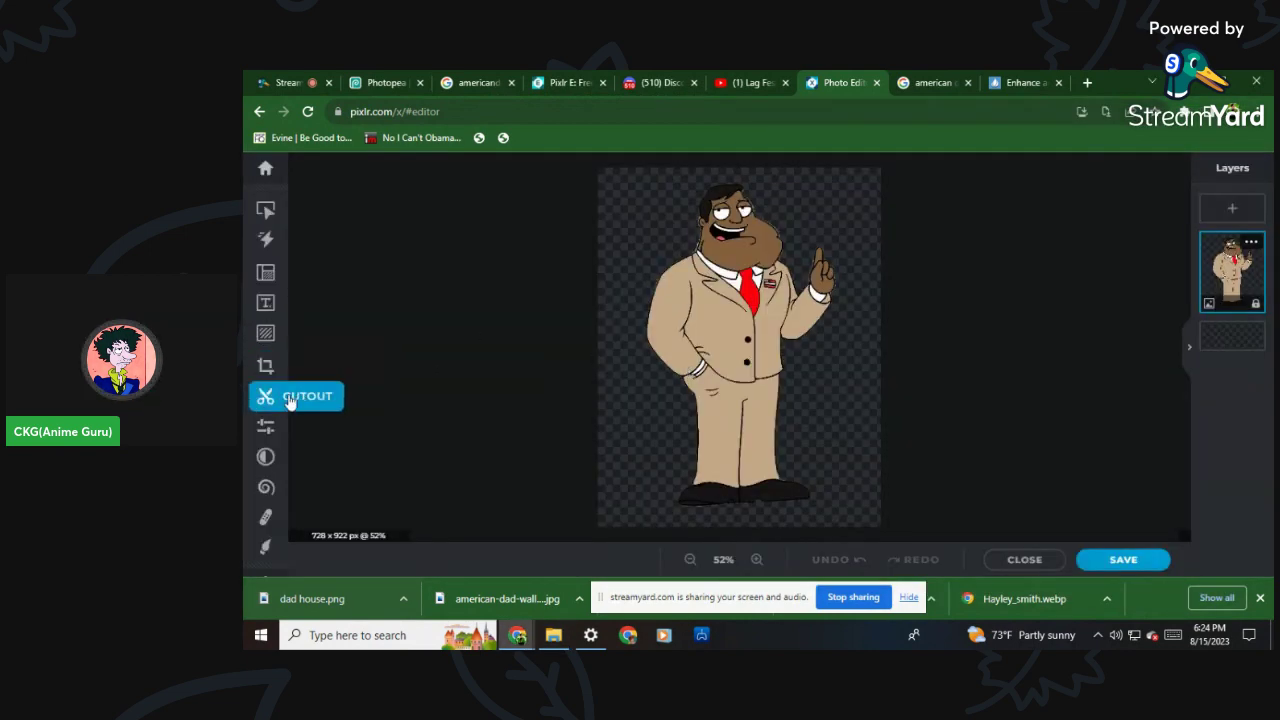
{"action": "scroll", "coordinate": [680, 290], "scroll_direction": "up", "scroll_amount": 5}
{"action": "scroll", "coordinate": [626, 181], "scroll_direction": "up", "scroll_amount": 2}
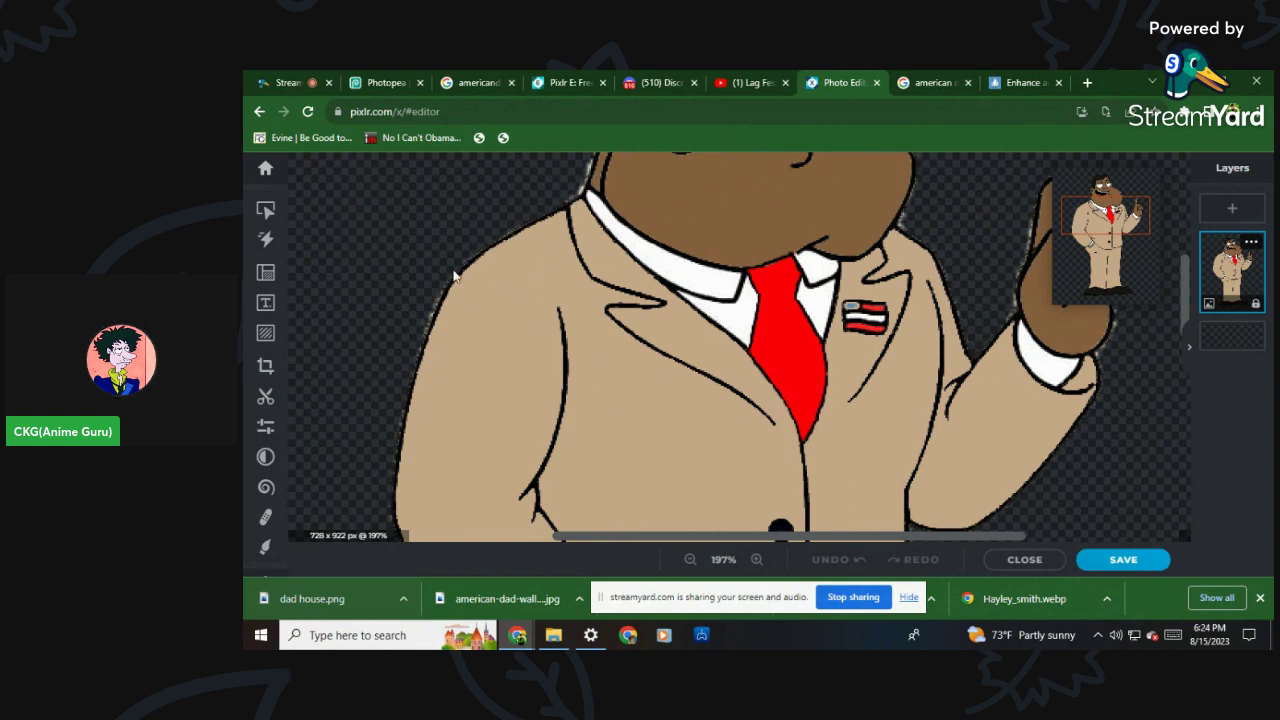
{"action": "scroll", "coordinate": [432, 328], "scroll_direction": "down", "scroll_amount": 6}
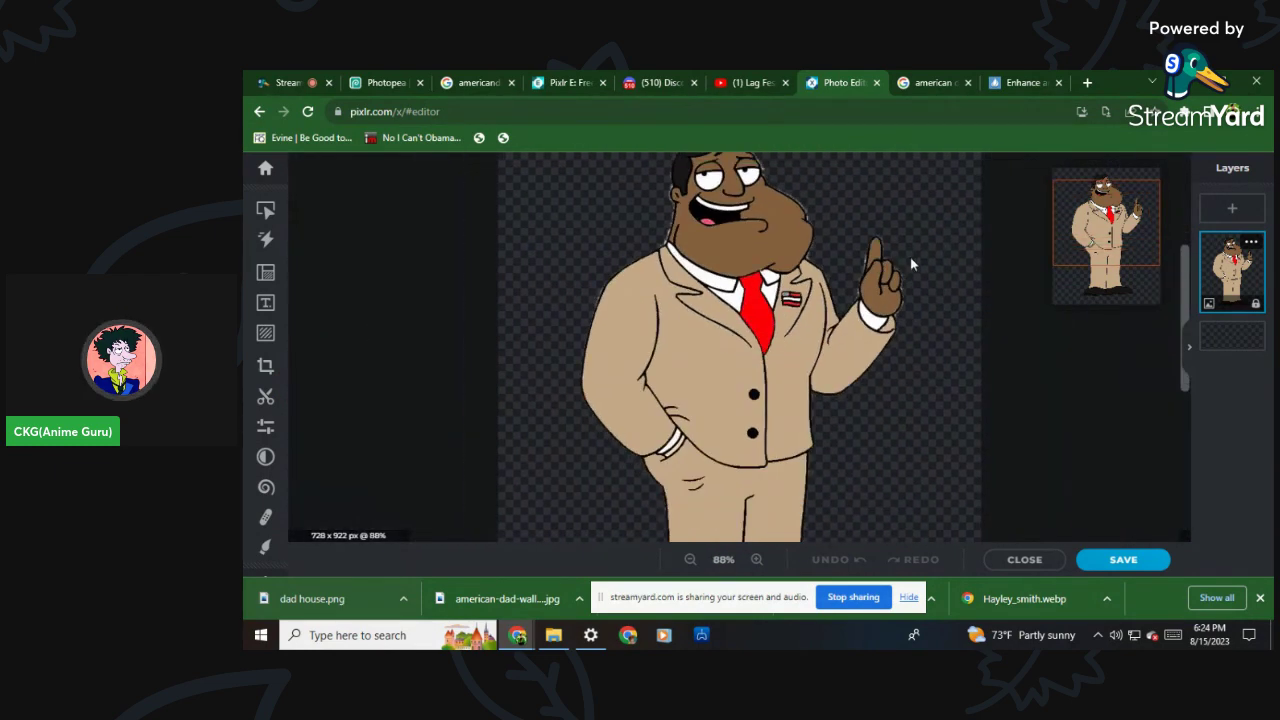
Try a Cutout removal at tolerance 57, then undo it to keep the image whole.
{"action": "left_click", "coordinate": [265, 396]}
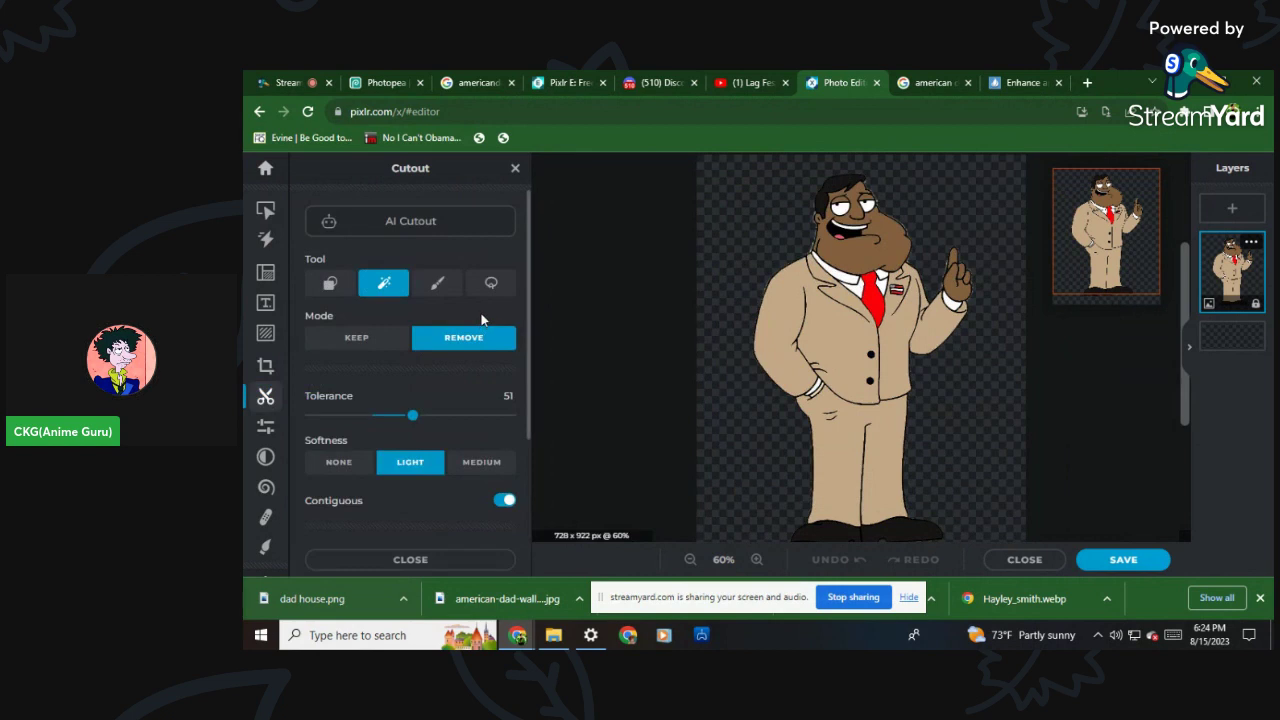
{"action": "left_click", "coordinate": [424, 415]}
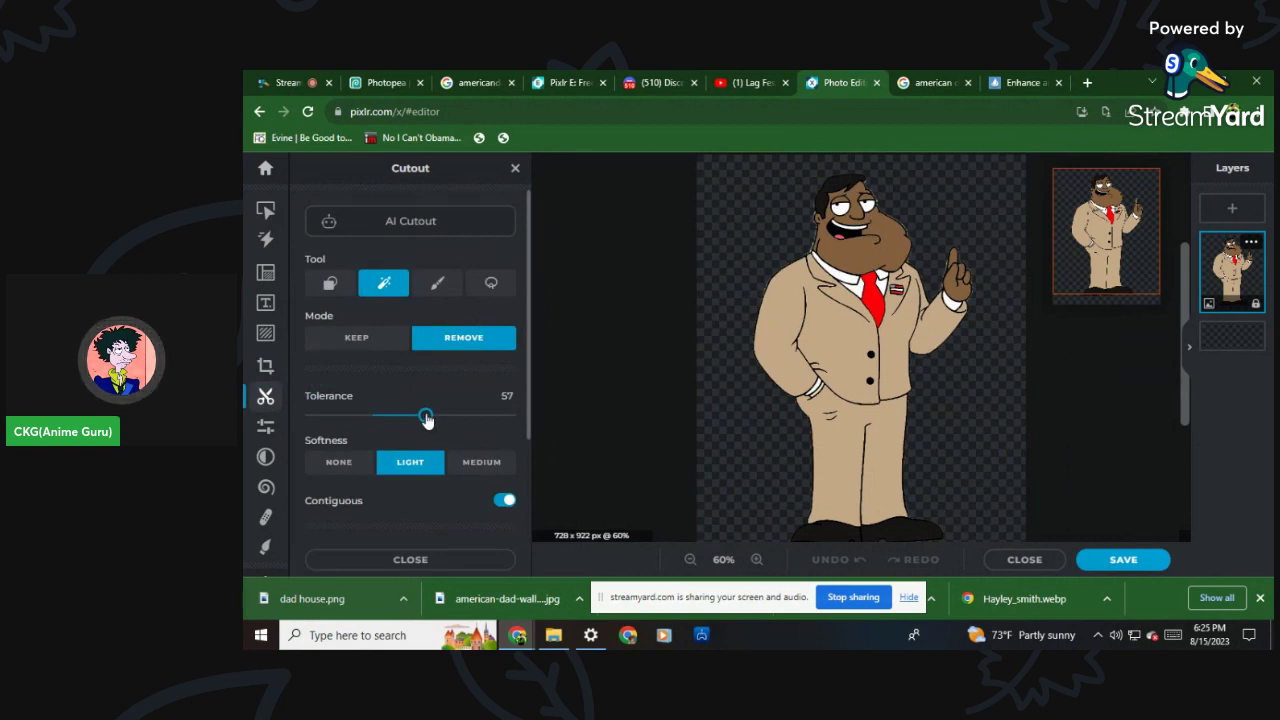
{"action": "scroll", "coordinate": [926, 461], "scroll_direction": "down", "scroll_amount": 1}
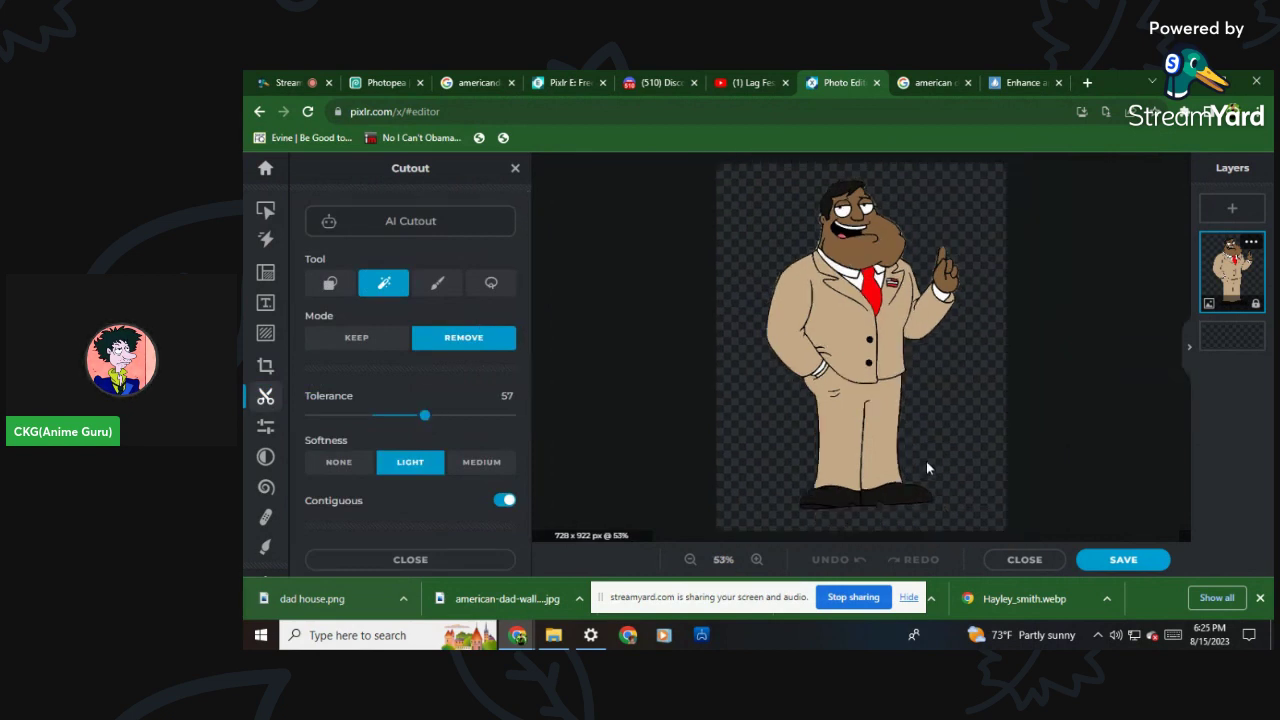
{"action": "left_click", "coordinate": [945, 381]}
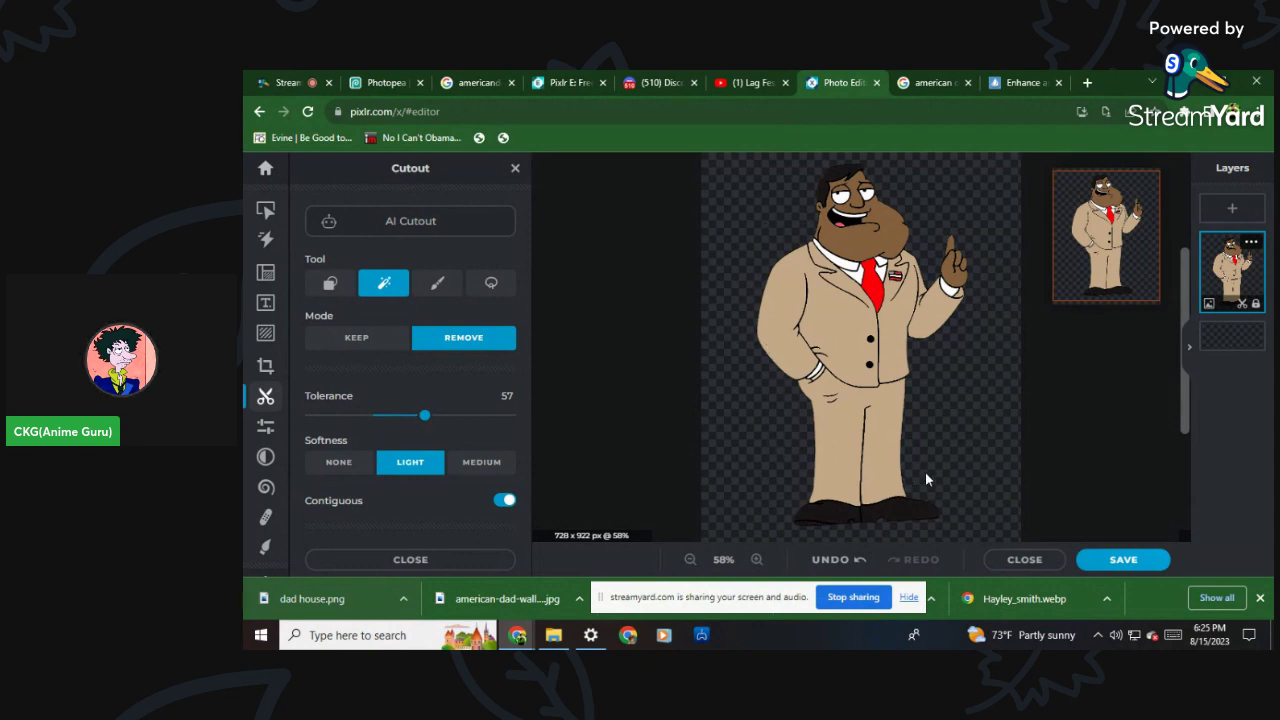
{"action": "scroll", "coordinate": [969, 438], "scroll_direction": "up", "scroll_amount": 3}
{"action": "scroll", "coordinate": [969, 438], "scroll_direction": "down", "scroll_amount": 3}
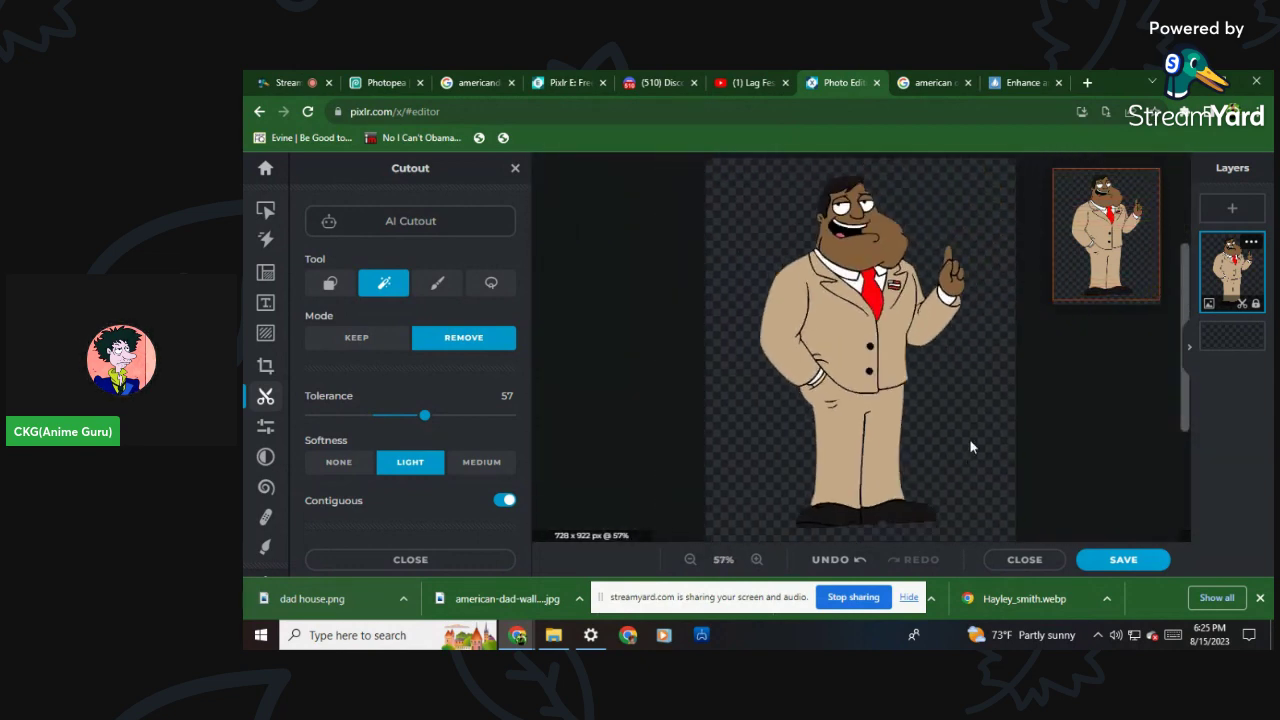
{"action": "left_click", "coordinate": [832, 559]}
{"action": "scroll", "coordinate": [975, 290], "scroll_direction": "up", "scroll_amount": 3}
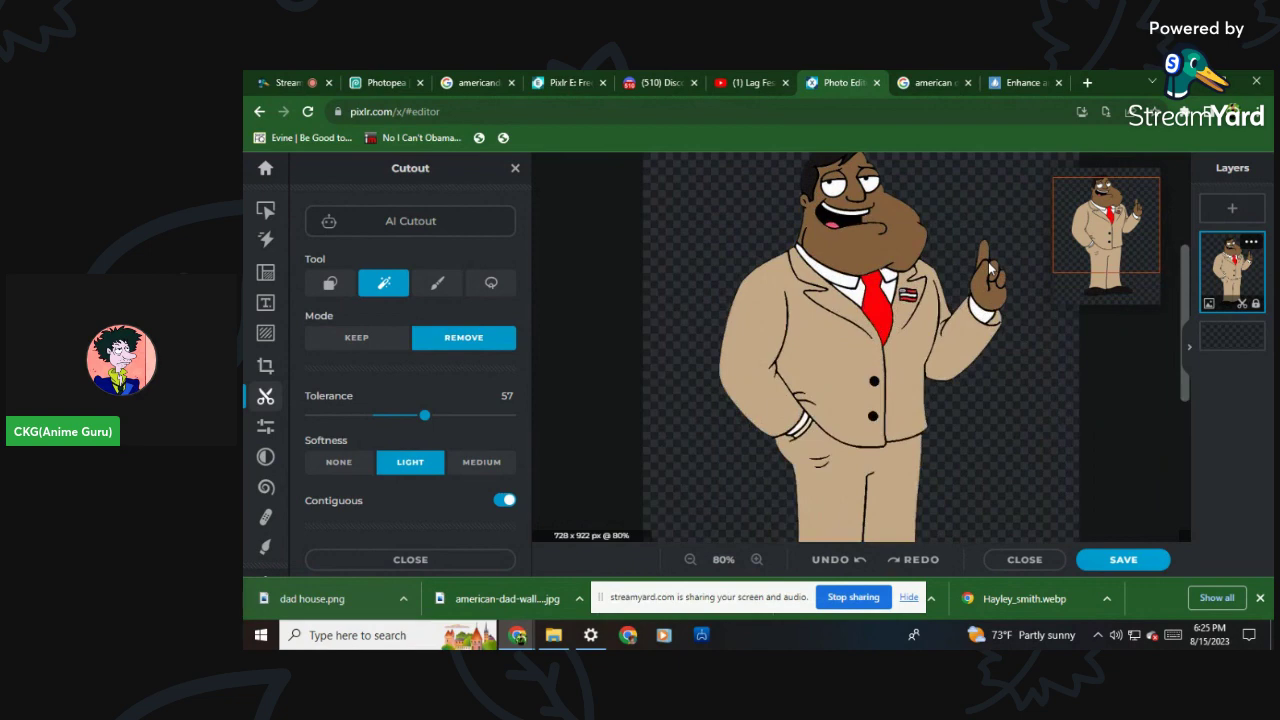
{"action": "scroll", "coordinate": [990, 260], "scroll_direction": "up", "scroll_amount": 5}
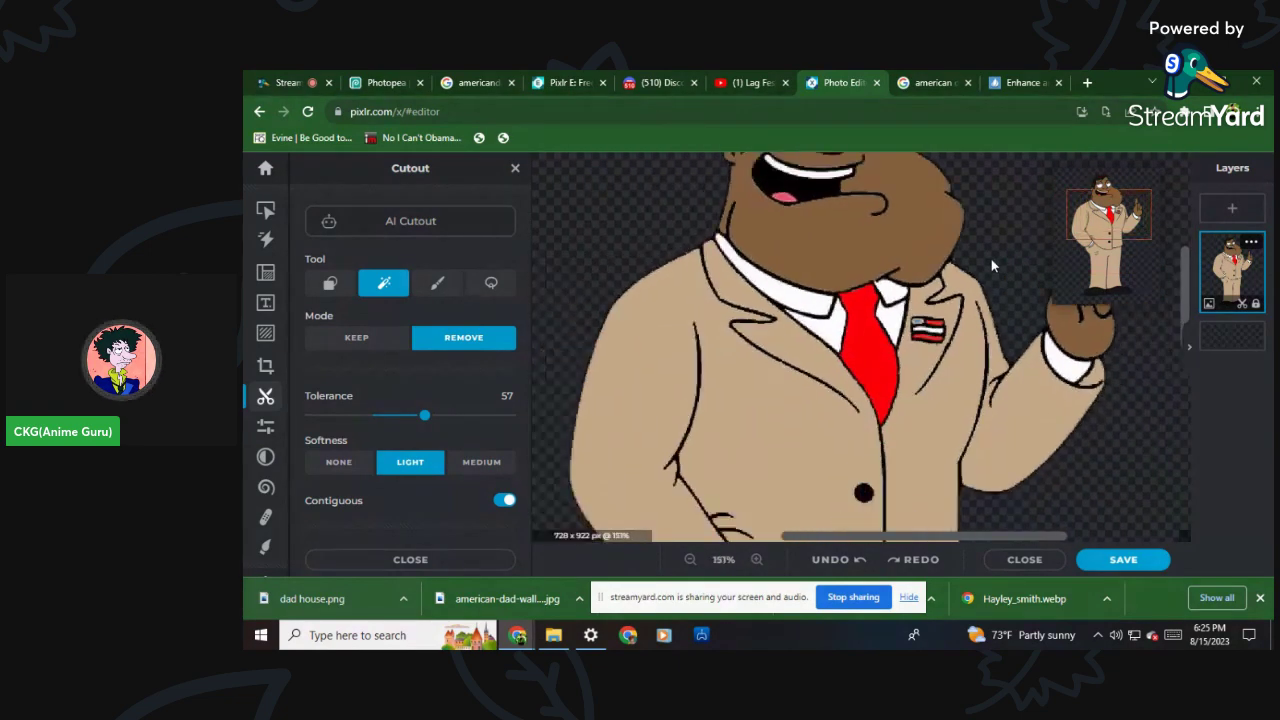
{"action": "scroll", "coordinate": [991, 264], "scroll_direction": "down", "scroll_amount": 6}
Crop the empty space from all four sides, leaving the image at 538 × 863 px.
{"action": "left_click", "coordinate": [265, 365]}
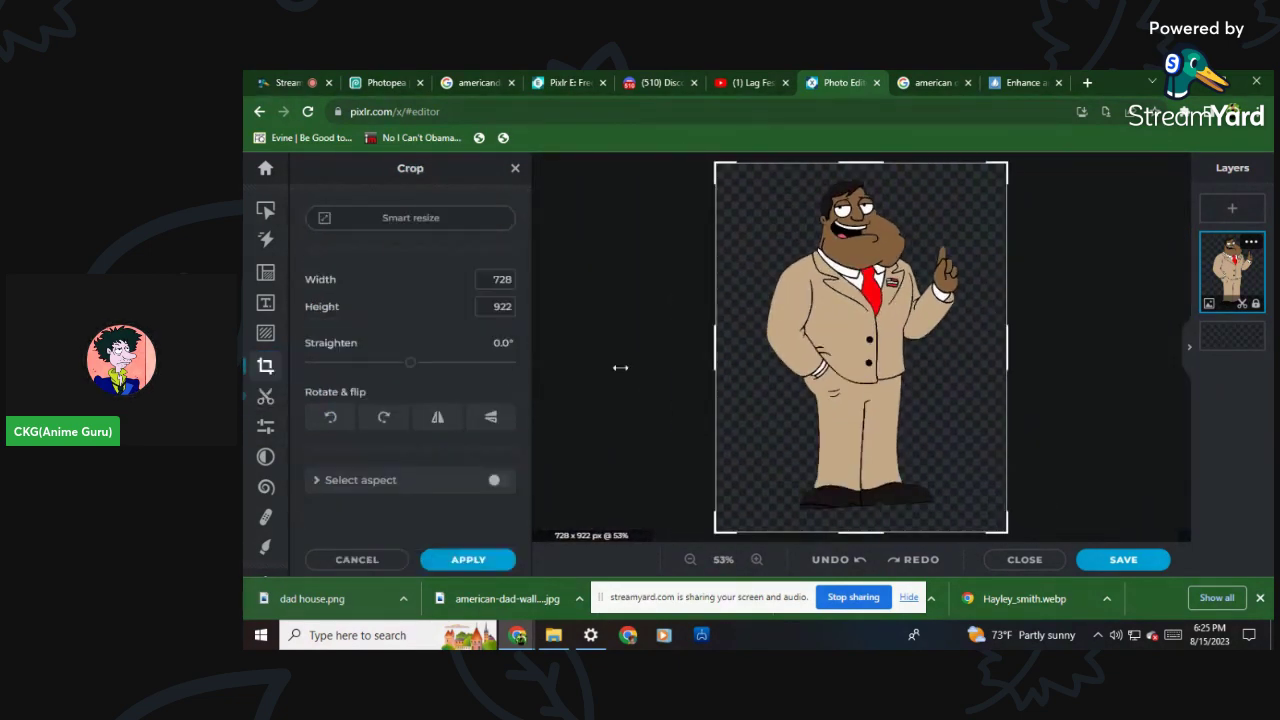
{"action": "left_click_drag", "start_coordinate": [706, 346], "coordinate": [751, 365]}
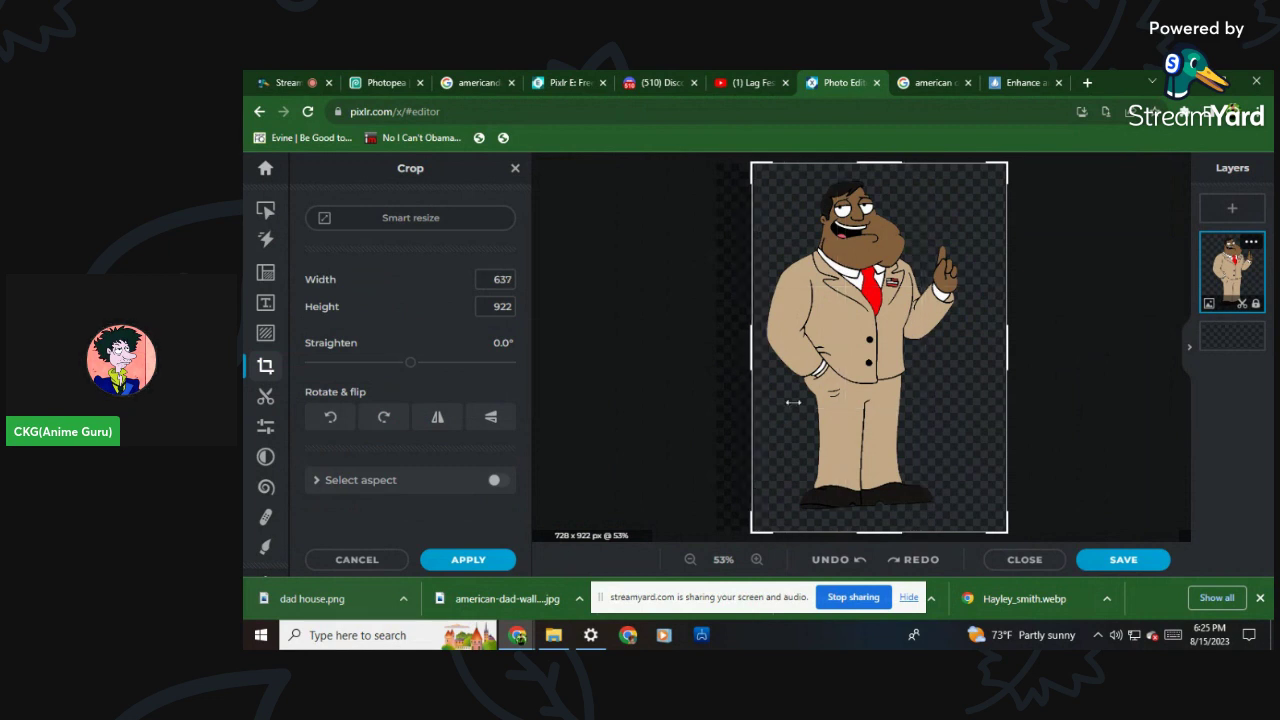
{"action": "left_click_drag", "start_coordinate": [900, 530], "coordinate": [900, 518]}
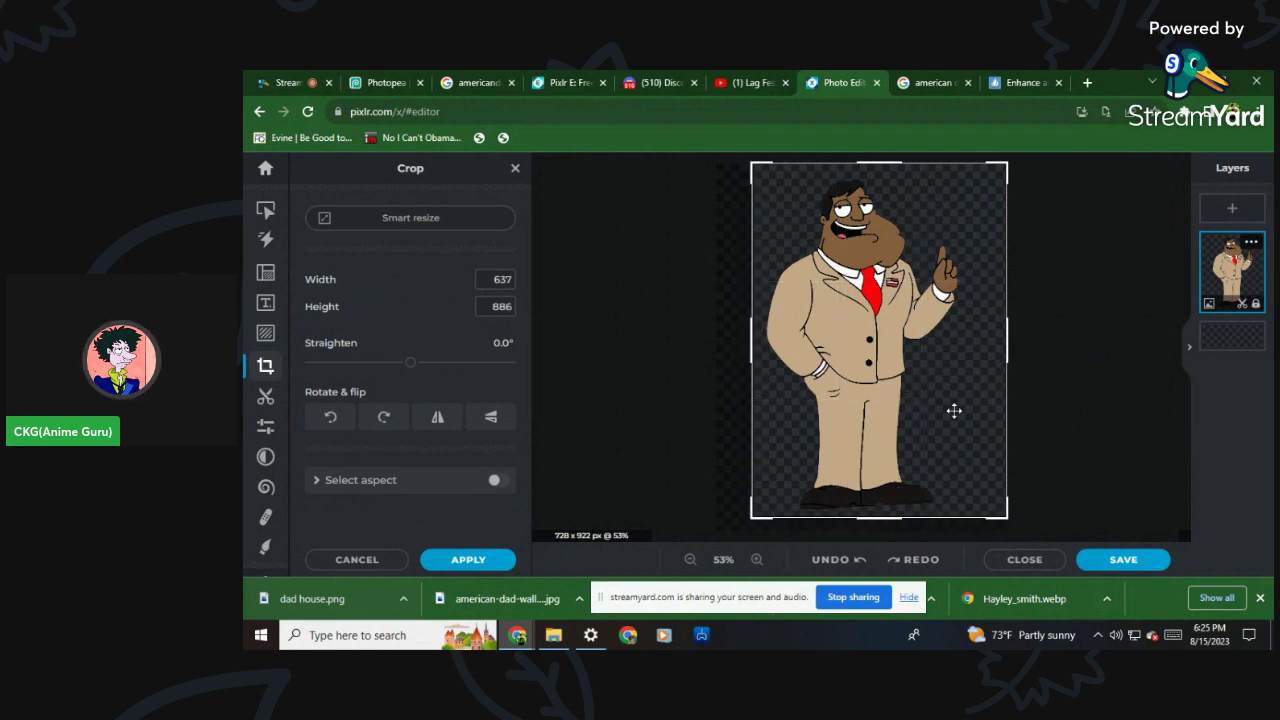
{"action": "left_click_drag", "start_coordinate": [1009, 323], "coordinate": [968, 336]}
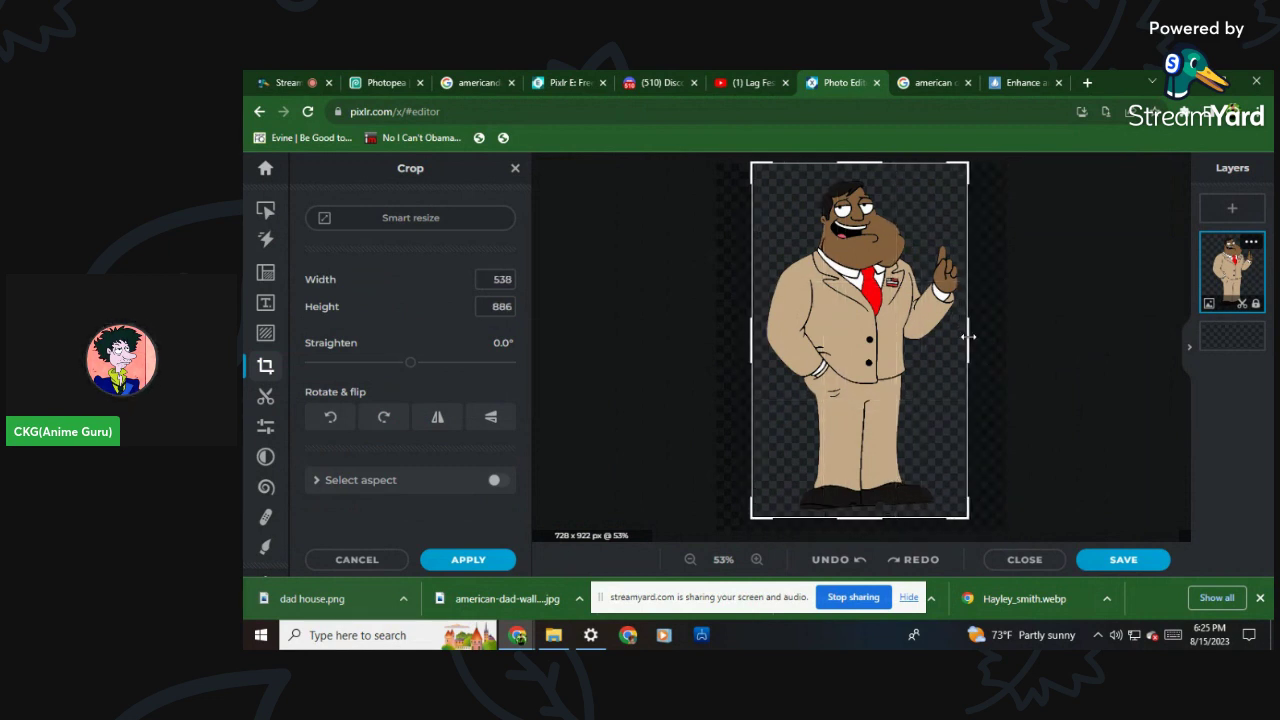
{"action": "left_click_drag", "start_coordinate": [879, 168], "coordinate": [879, 178]}
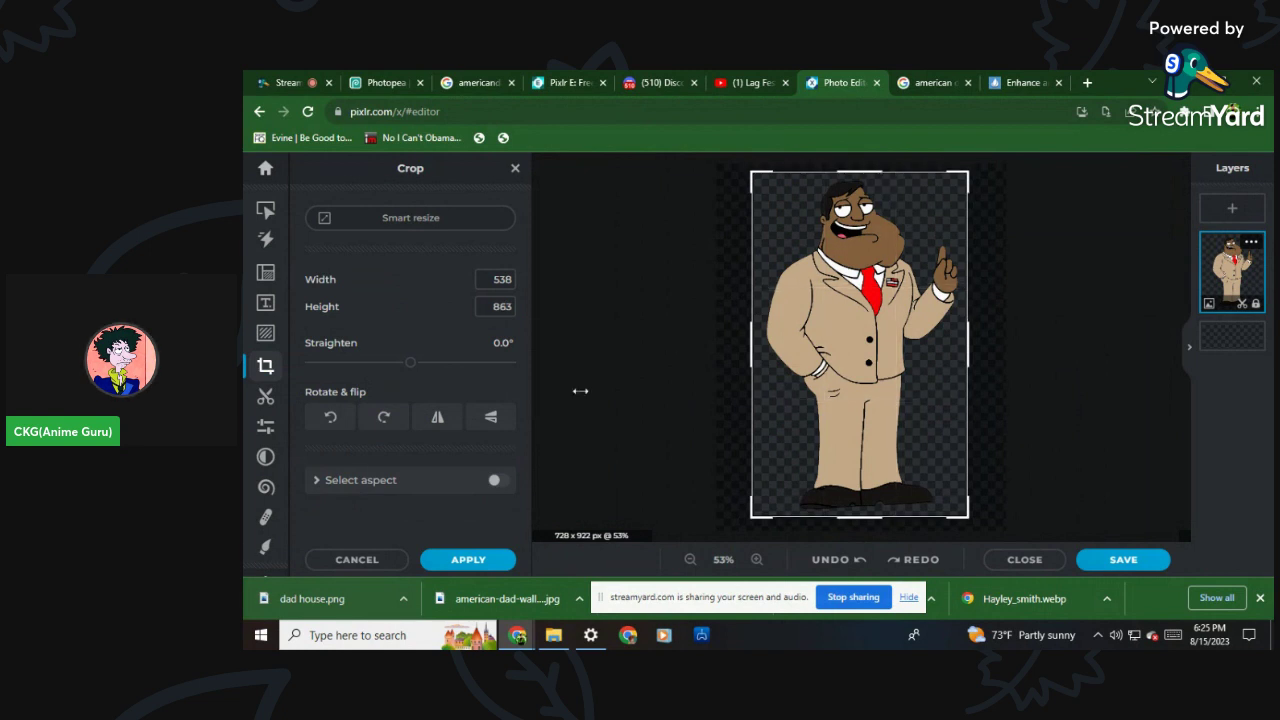
{"action": "left_click", "coordinate": [468, 559]}
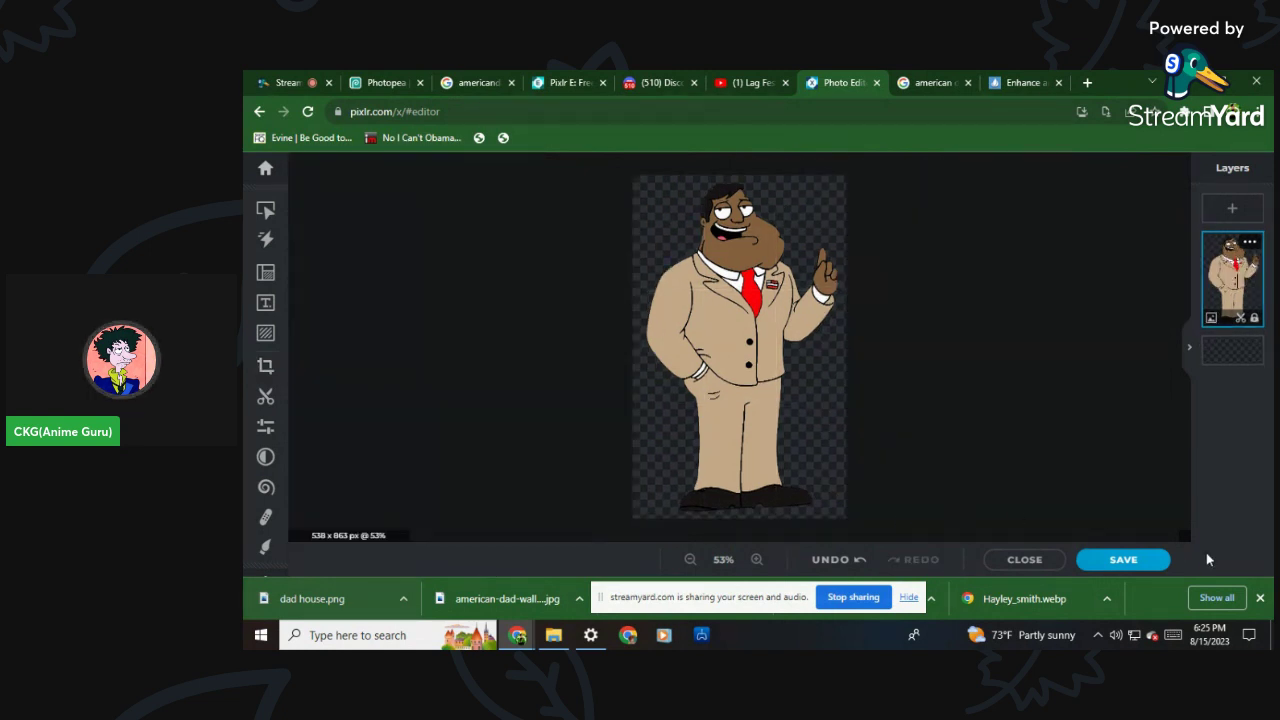
Save the image as a transparent PNG named 'blk stan smith'.
{"action": "left_click", "coordinate": [1136, 562]}
{"action": "left_click", "coordinate": [998, 531]}
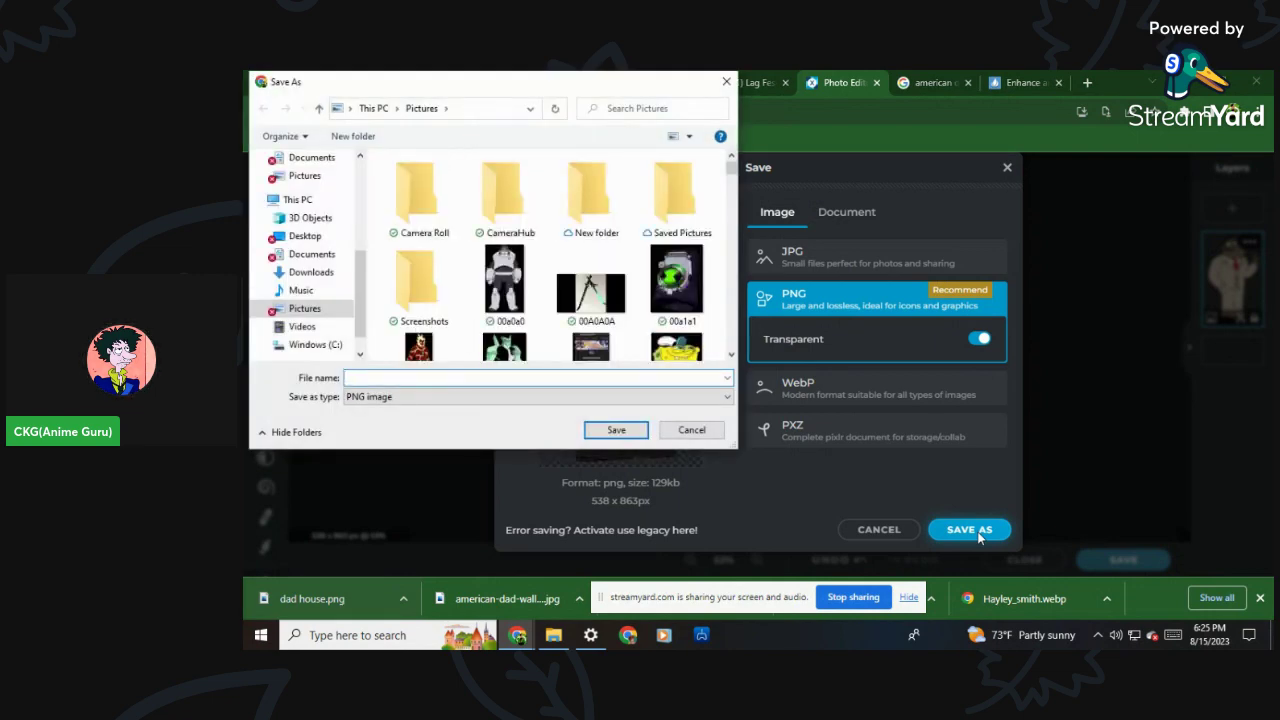
{"action": "type", "text": "blk stan smith"}
{"action": "key", "text": "Return"}
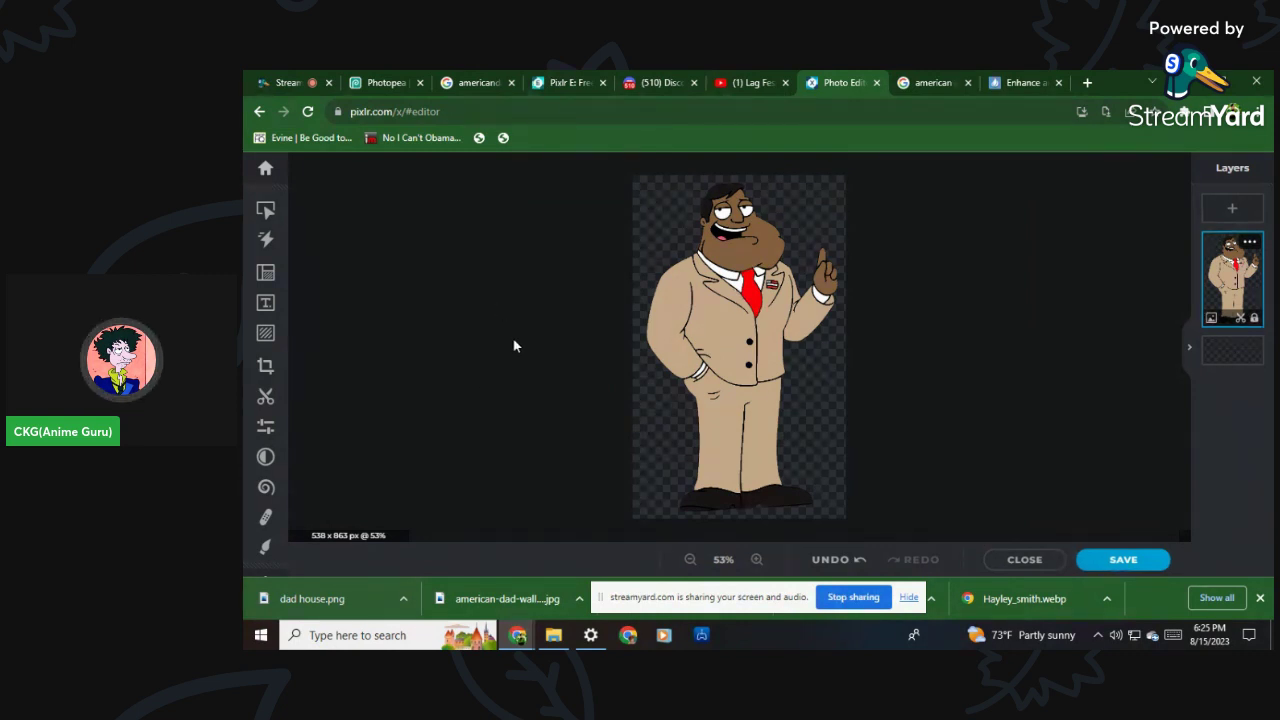
Place blk stan smith into Photopea's house scene, scaled to about 47% at the lower left.
{"action": "left_click", "coordinate": [378, 82]}
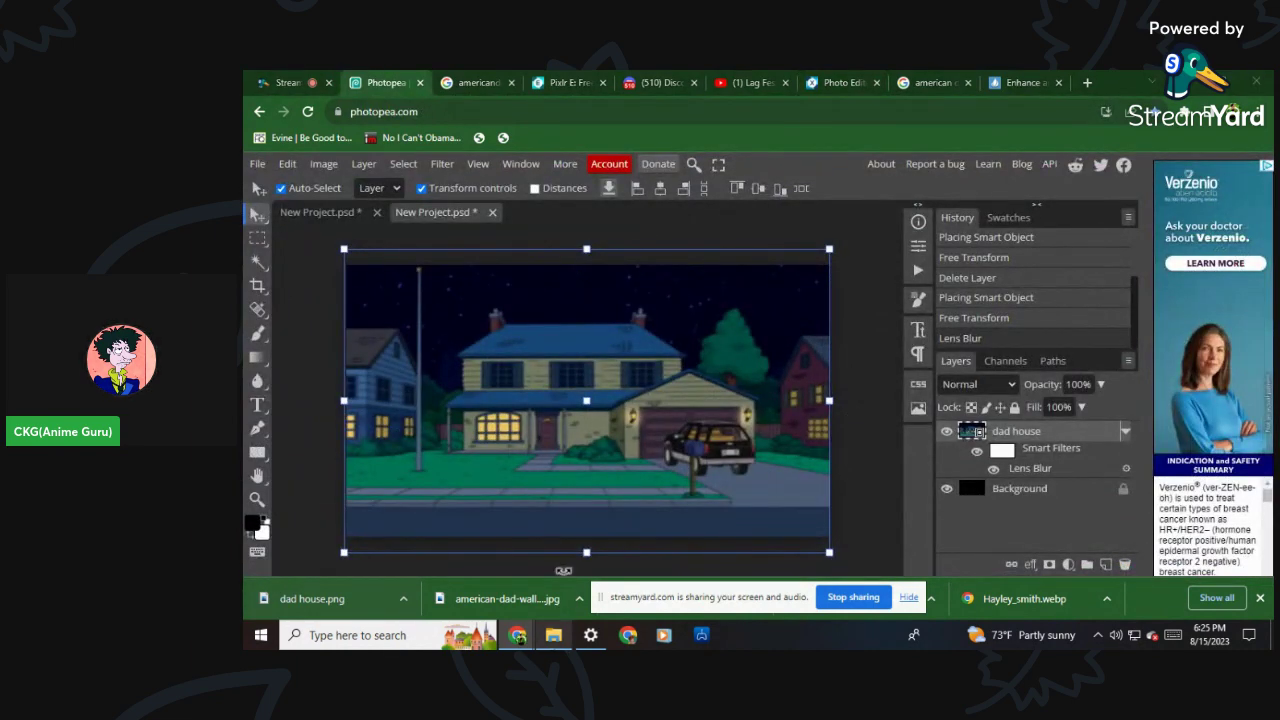
{"action": "left_click", "coordinate": [554, 633]}
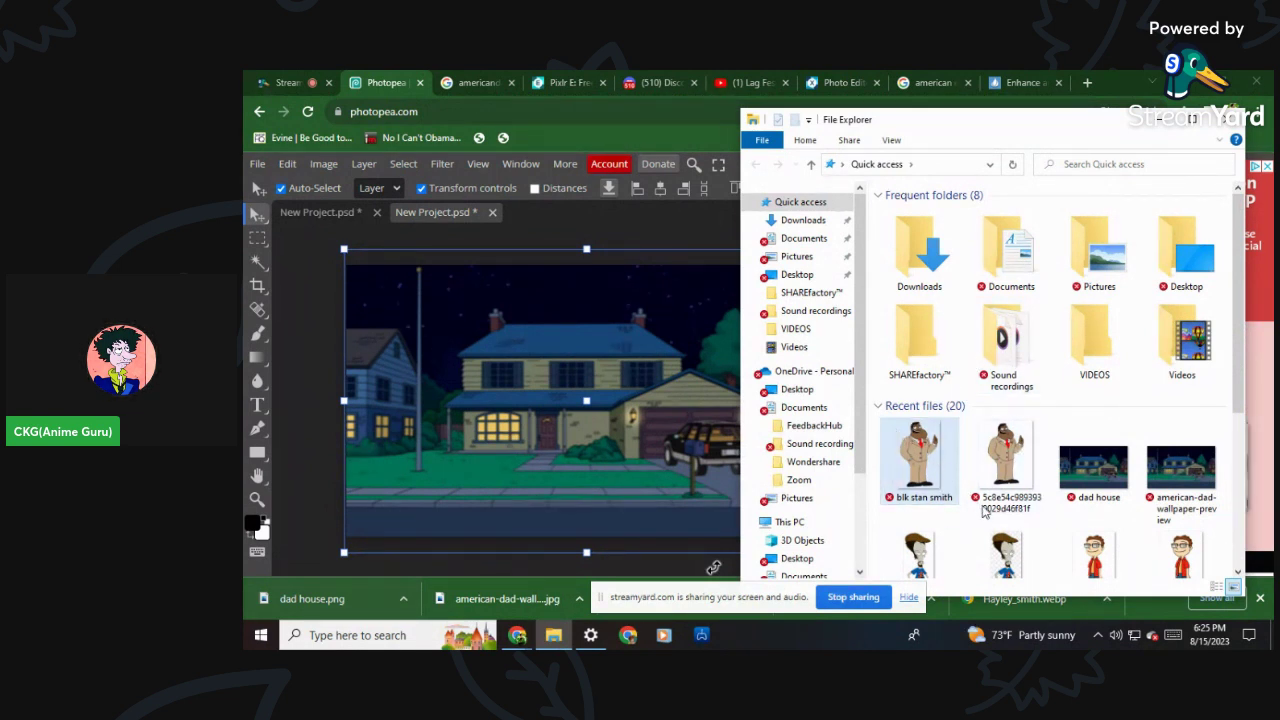
{"action": "left_click", "coordinate": [940, 466]}
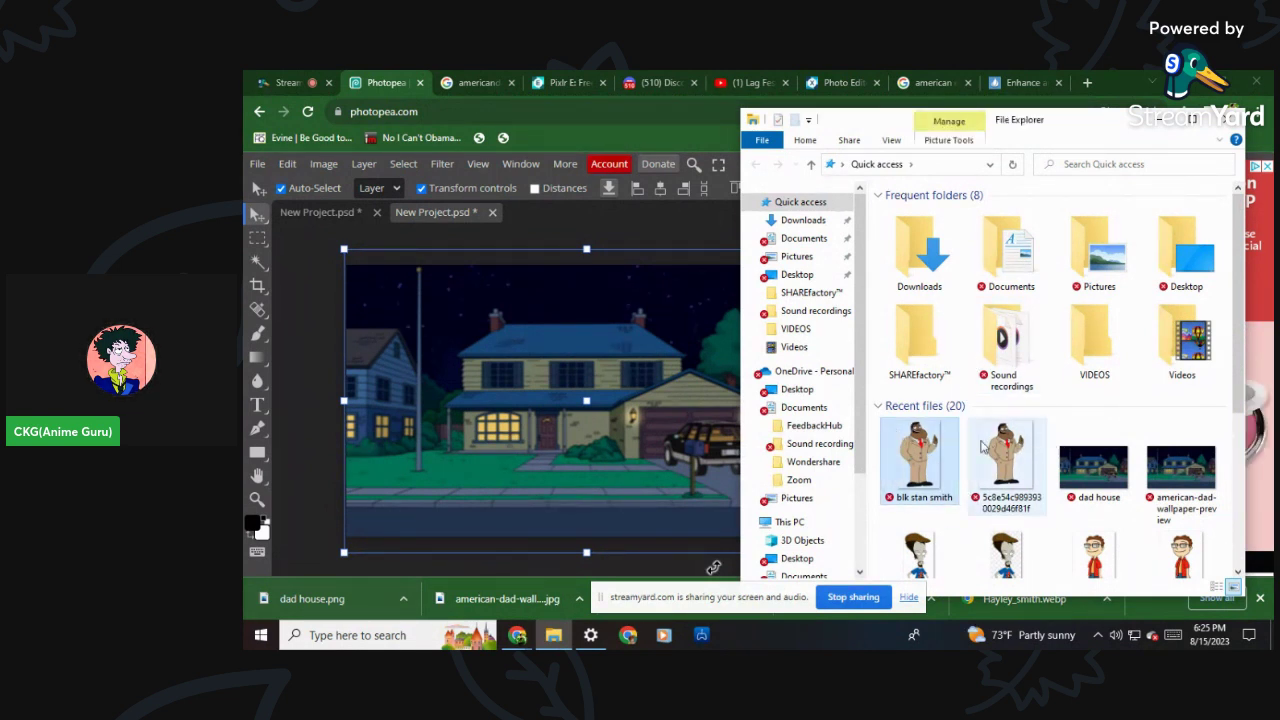
{"action": "left_click_drag", "start_coordinate": [920, 460], "coordinate": [627, 398]}
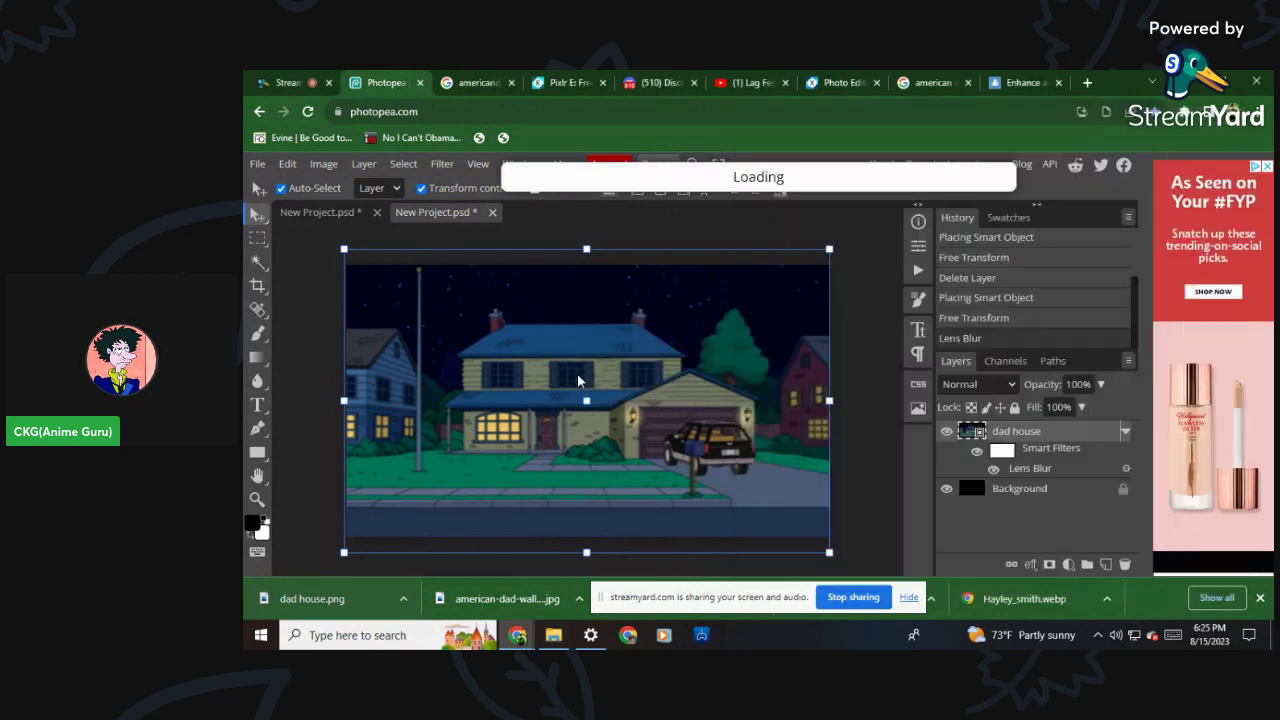
{"action": "left_click_drag", "start_coordinate": [672, 265], "coordinate": [598, 383]}
{"action": "left_click_drag", "start_coordinate": [566, 480], "coordinate": [423, 482]}
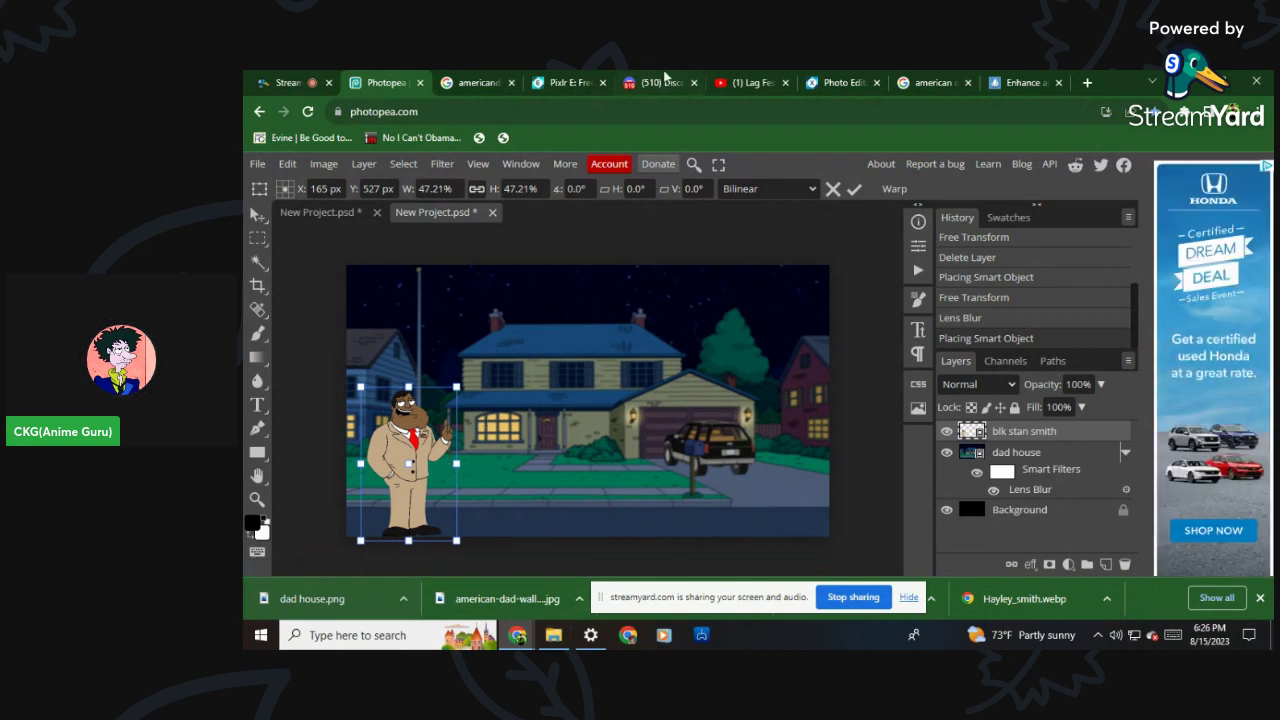
{"action": "left_click", "coordinate": [594, 79]}
Open stann.png in Pixlr E as a new document.
{"action": "left_click", "coordinate": [553, 635]}
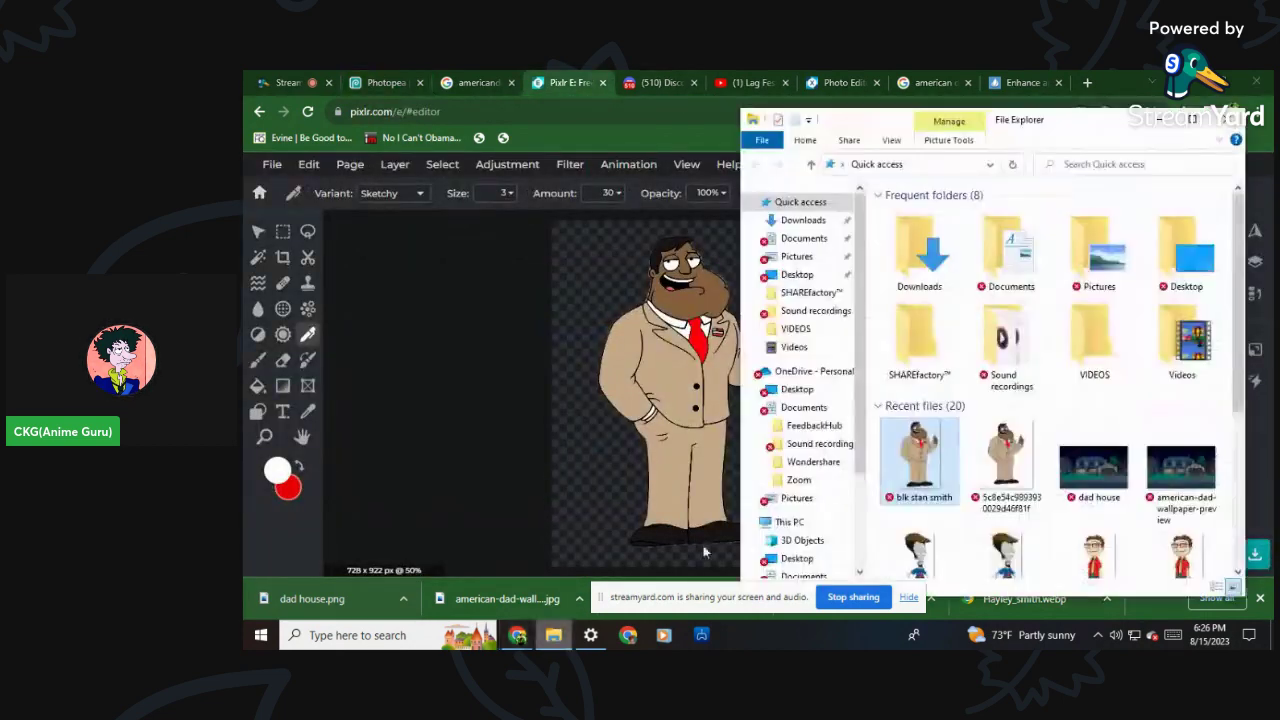
{"action": "scroll", "coordinate": [1060, 390], "scroll_direction": "down", "scroll_amount": 4}
{"action": "scroll", "coordinate": [1100, 368], "scroll_direction": "up", "scroll_amount": 2}
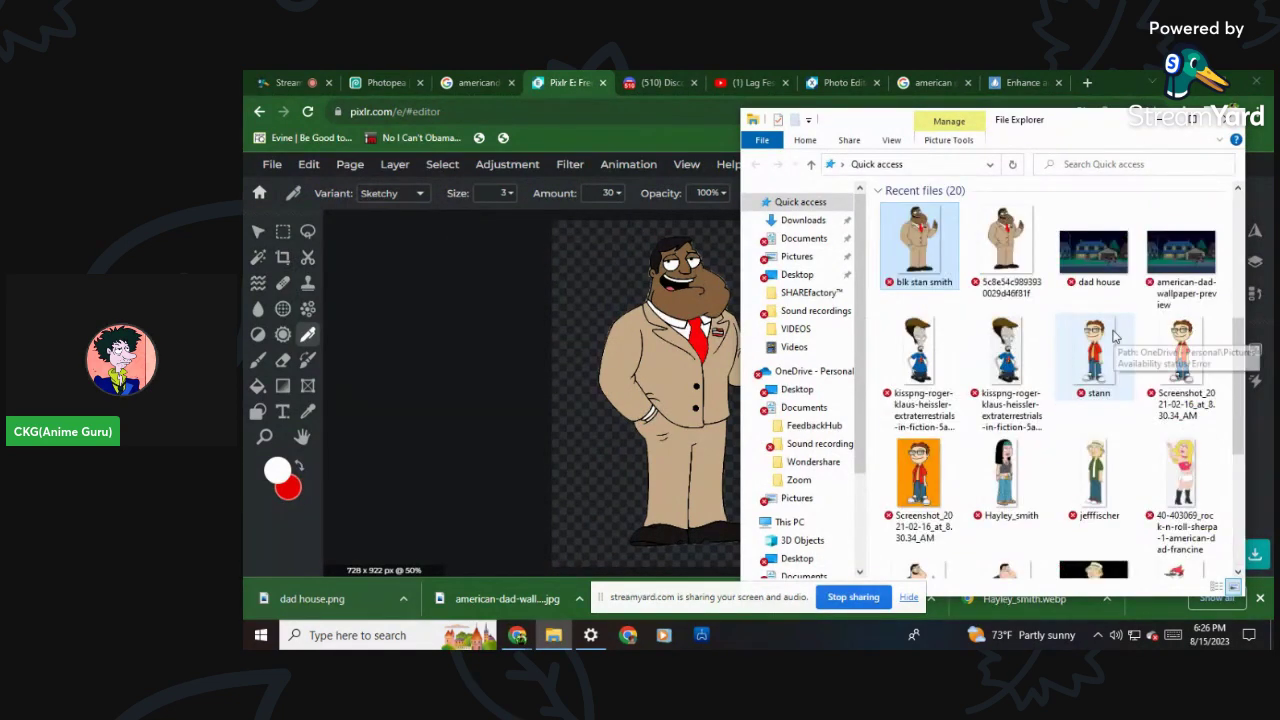
{"action": "left_click_drag", "start_coordinate": [1106, 368], "coordinate": [720, 400]}
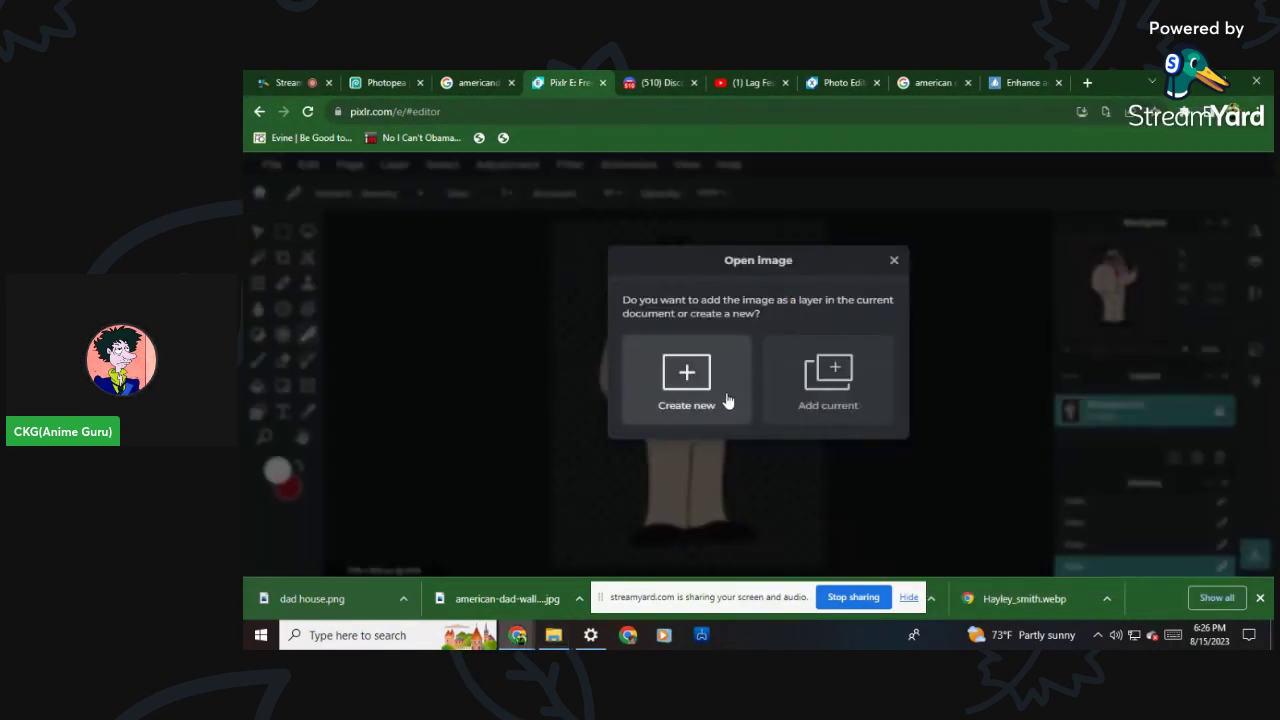
{"action": "left_click", "coordinate": [715, 395]}
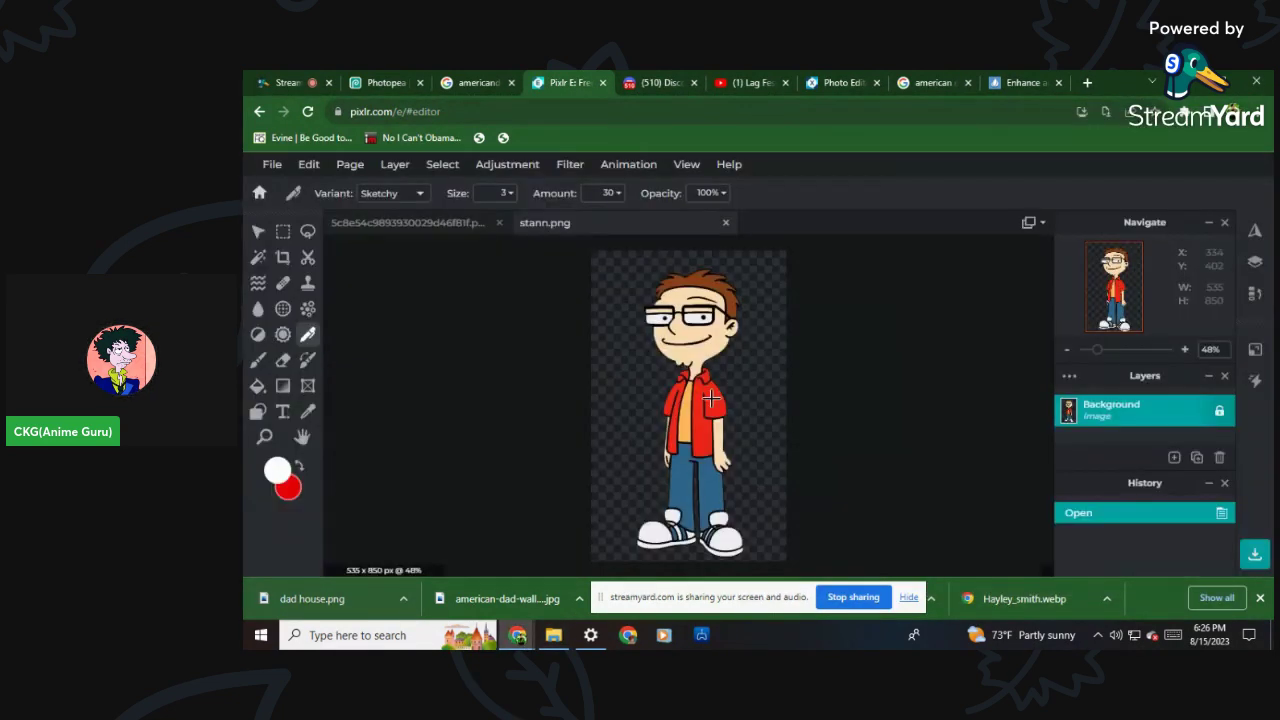
Paint Bucket the face and both arms brown, undoing one stray fill.
{"action": "left_click", "coordinate": [276, 470]}
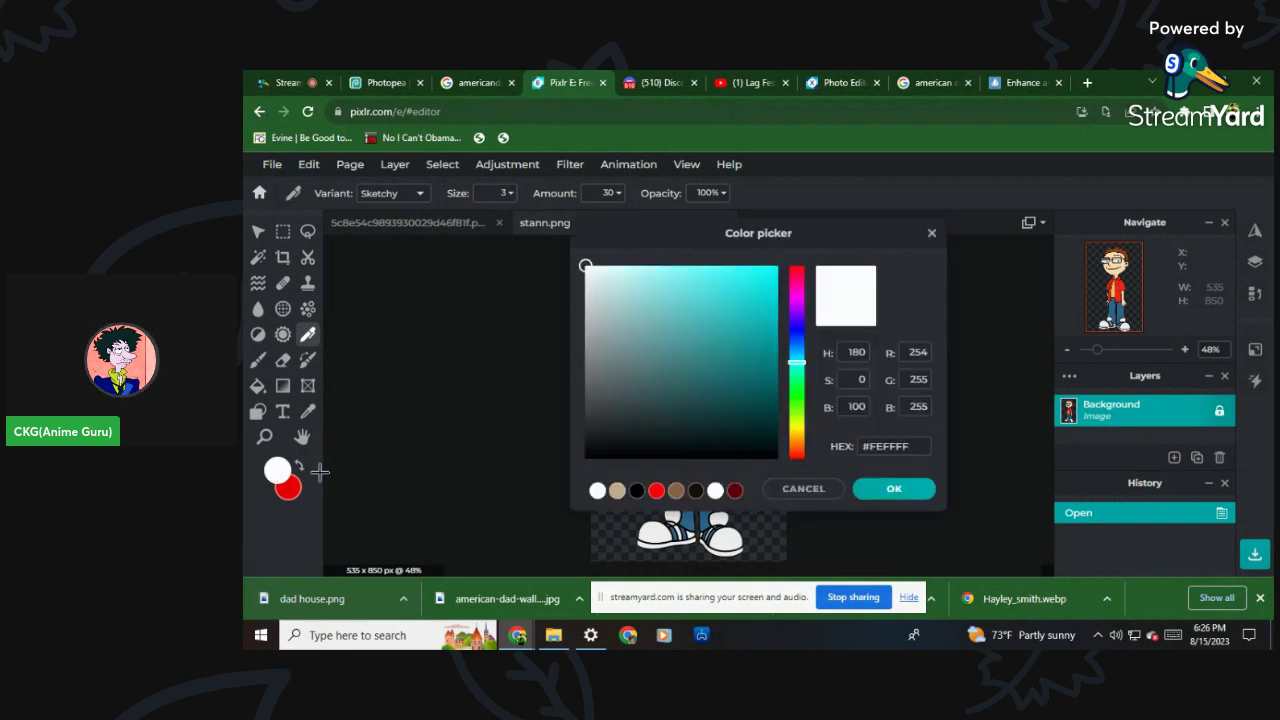
{"action": "left_click", "coordinate": [676, 490]}
{"action": "left_click", "coordinate": [893, 488]}
{"action": "left_click", "coordinate": [258, 386]}
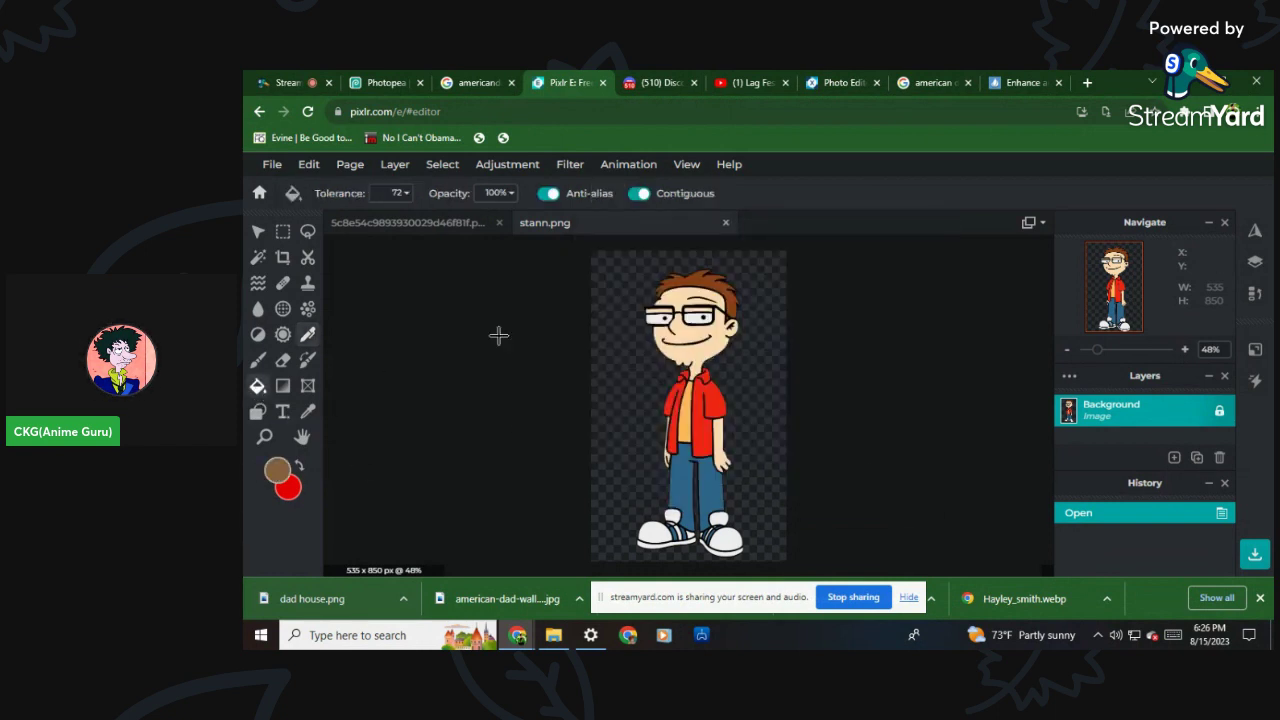
{"action": "left_click", "coordinate": [720, 341]}
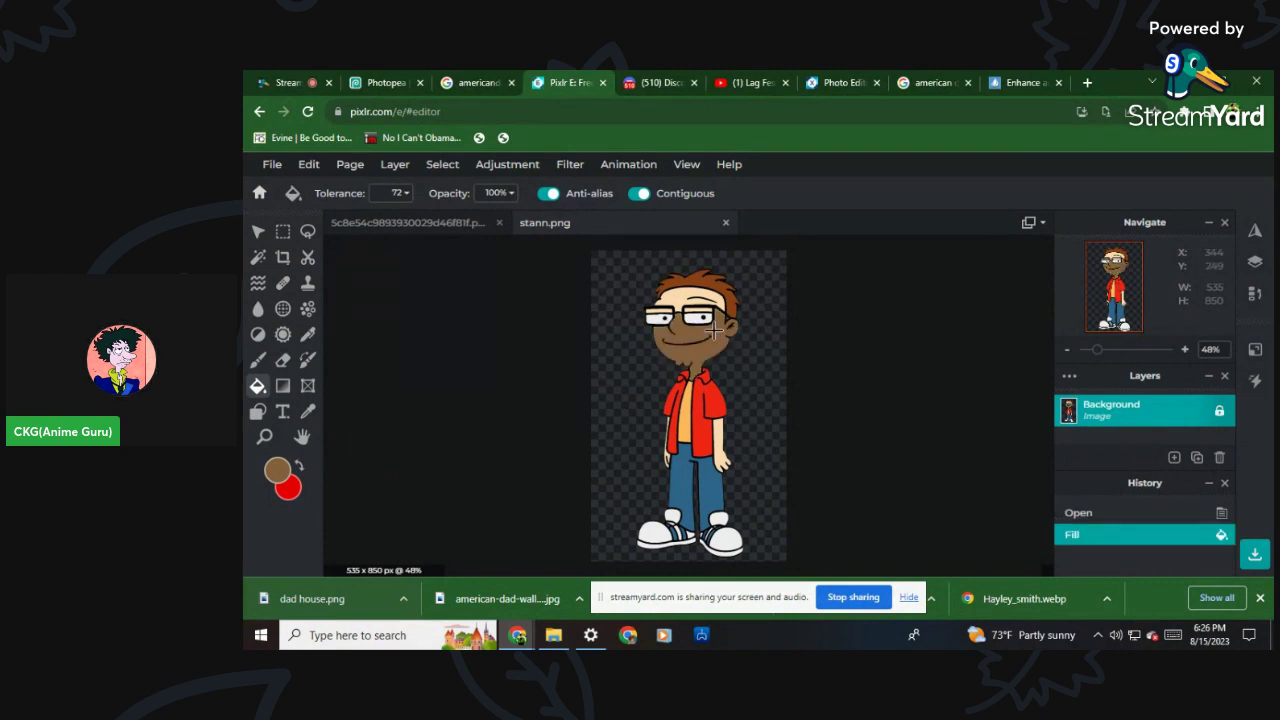
{"action": "left_click", "coordinate": [687, 293]}
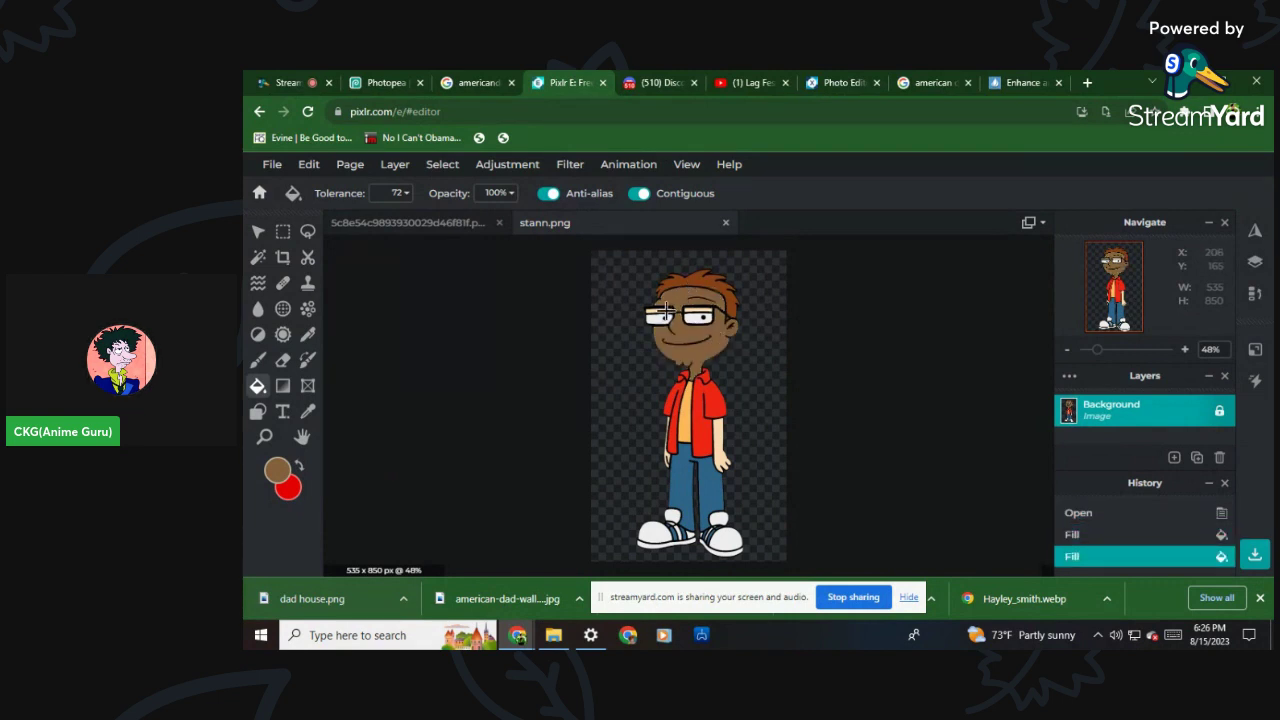
{"action": "left_click", "coordinate": [684, 311]}
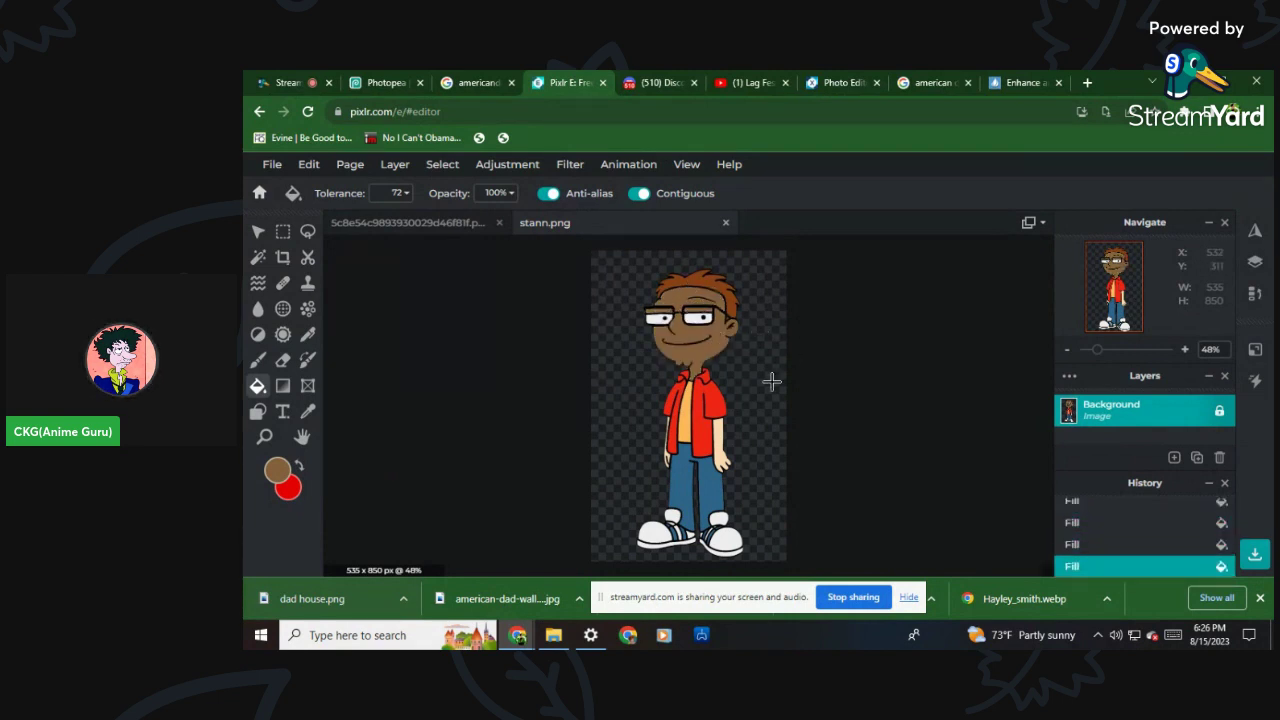
{"action": "left_click", "coordinate": [712, 427]}
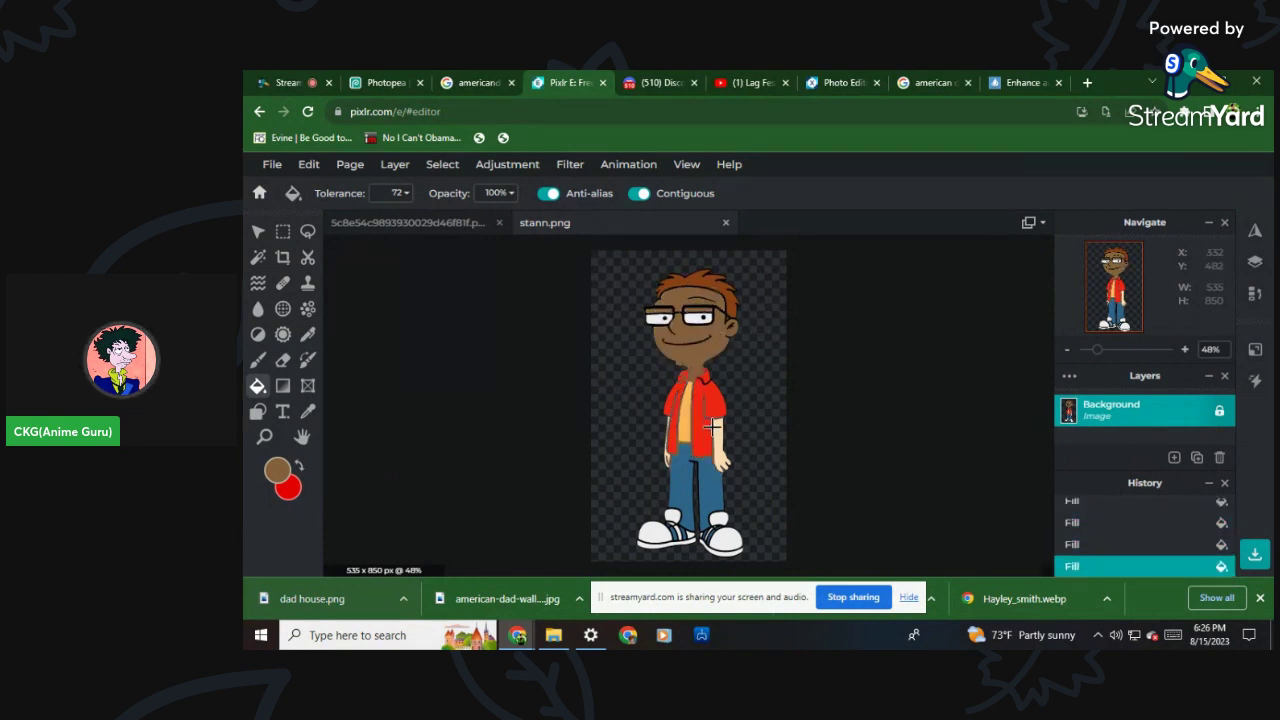
{"action": "left_click", "coordinate": [309, 165]}
{"action": "left_click", "coordinate": [312, 181]}
{"action": "scroll", "coordinate": [708, 436], "scroll_direction": "up", "scroll_amount": 4}
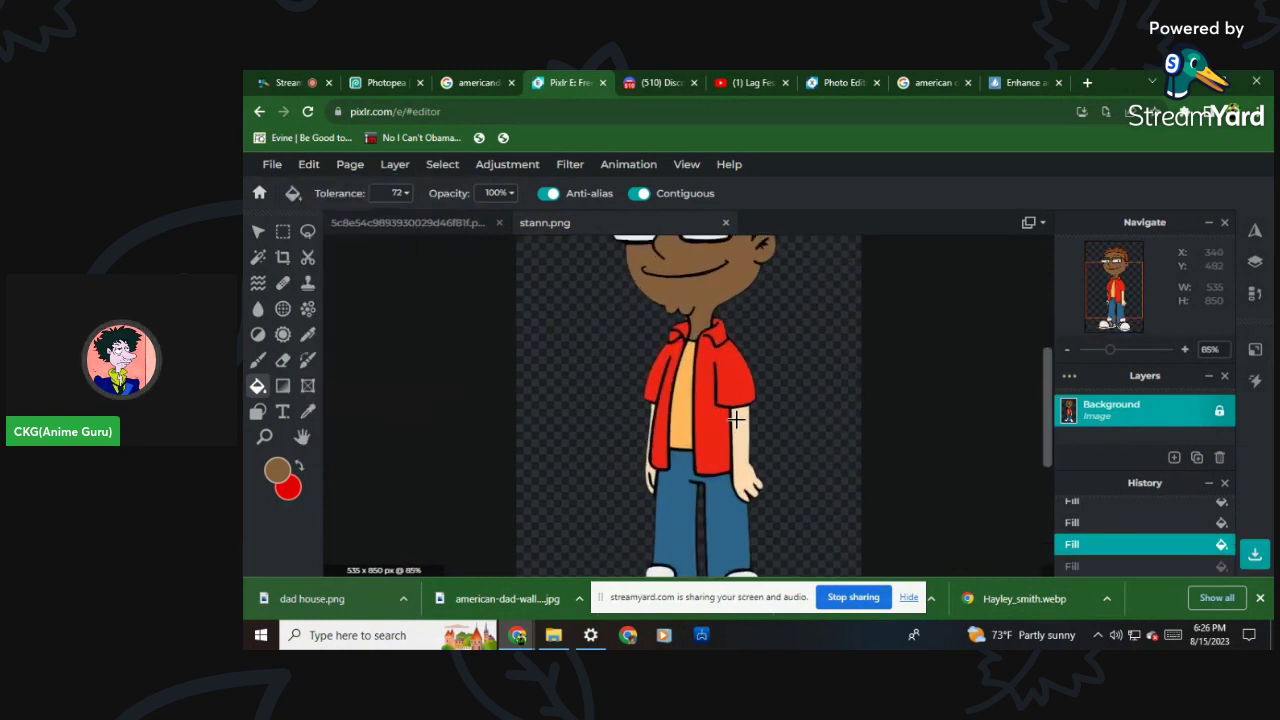
{"action": "left_click", "coordinate": [737, 419]}
{"action": "left_click", "coordinate": [652, 406]}
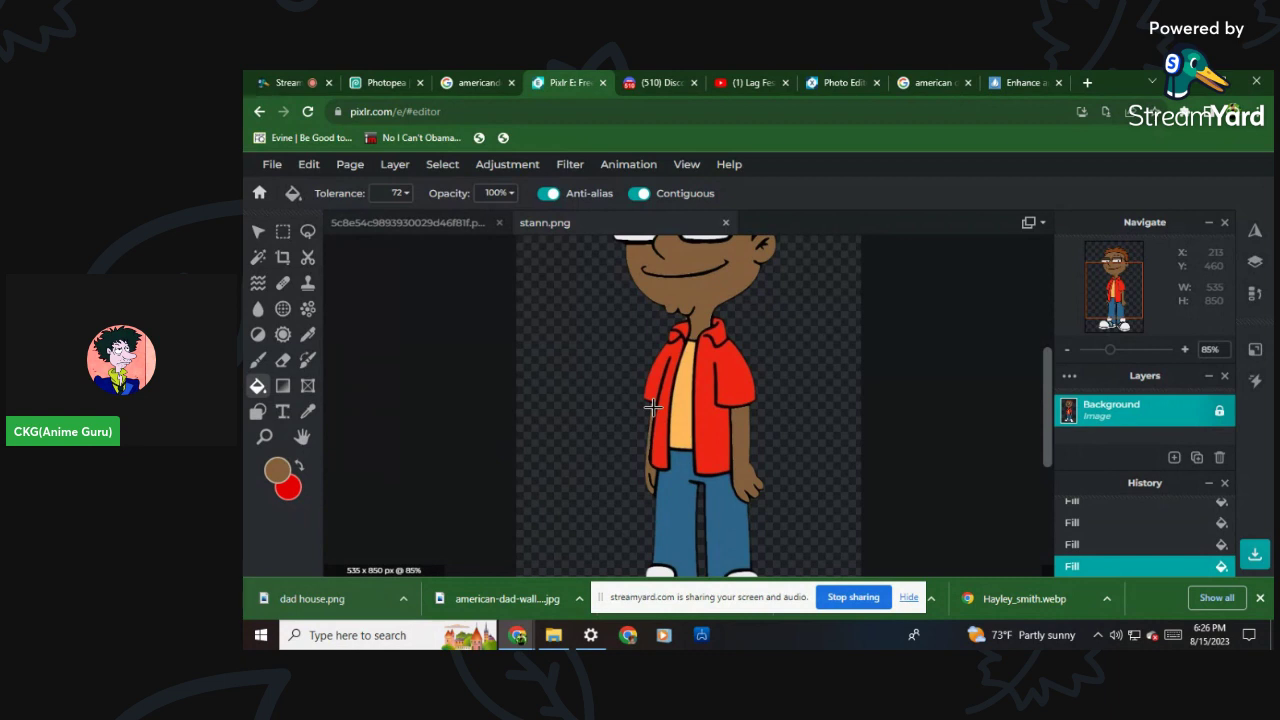
{"action": "scroll", "coordinate": [700, 320], "scroll_direction": "down", "scroll_amount": 4}
{"action": "scroll", "coordinate": [708, 302], "scroll_direction": "up", "scroll_amount": 2}
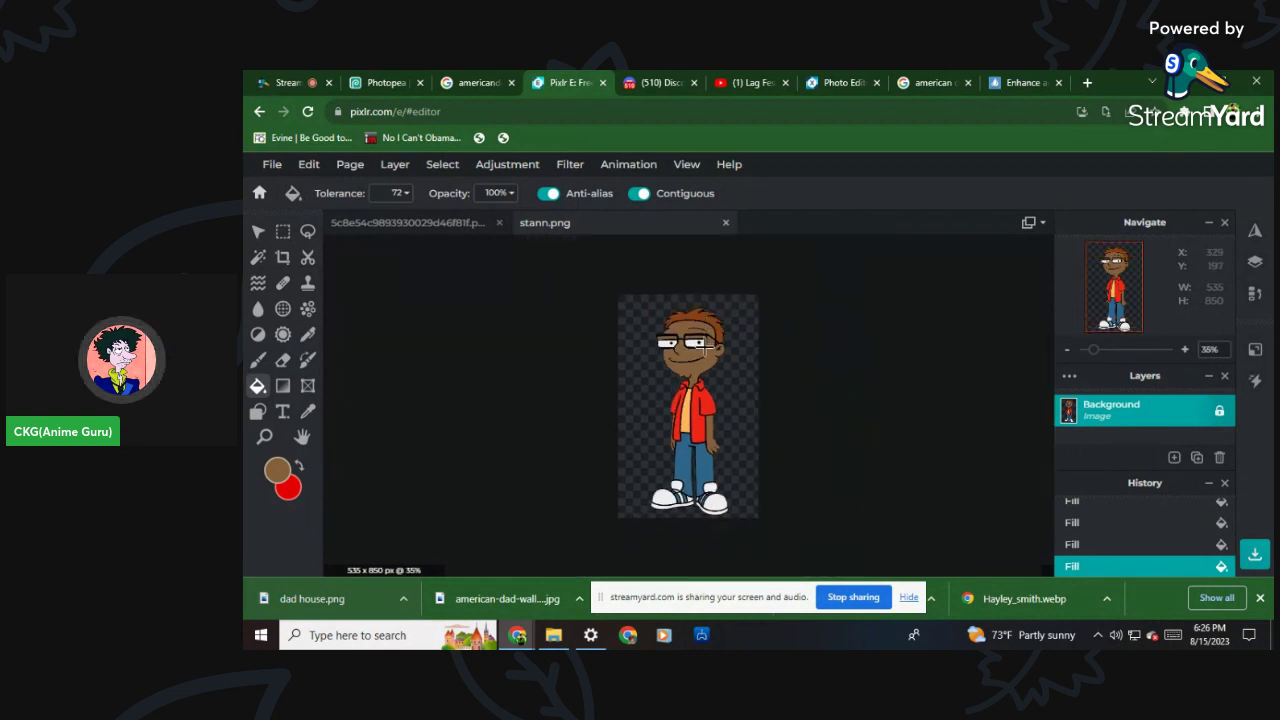
Switch the fill colour to black and fill the hair black.
{"action": "left_click", "coordinate": [276, 470]}
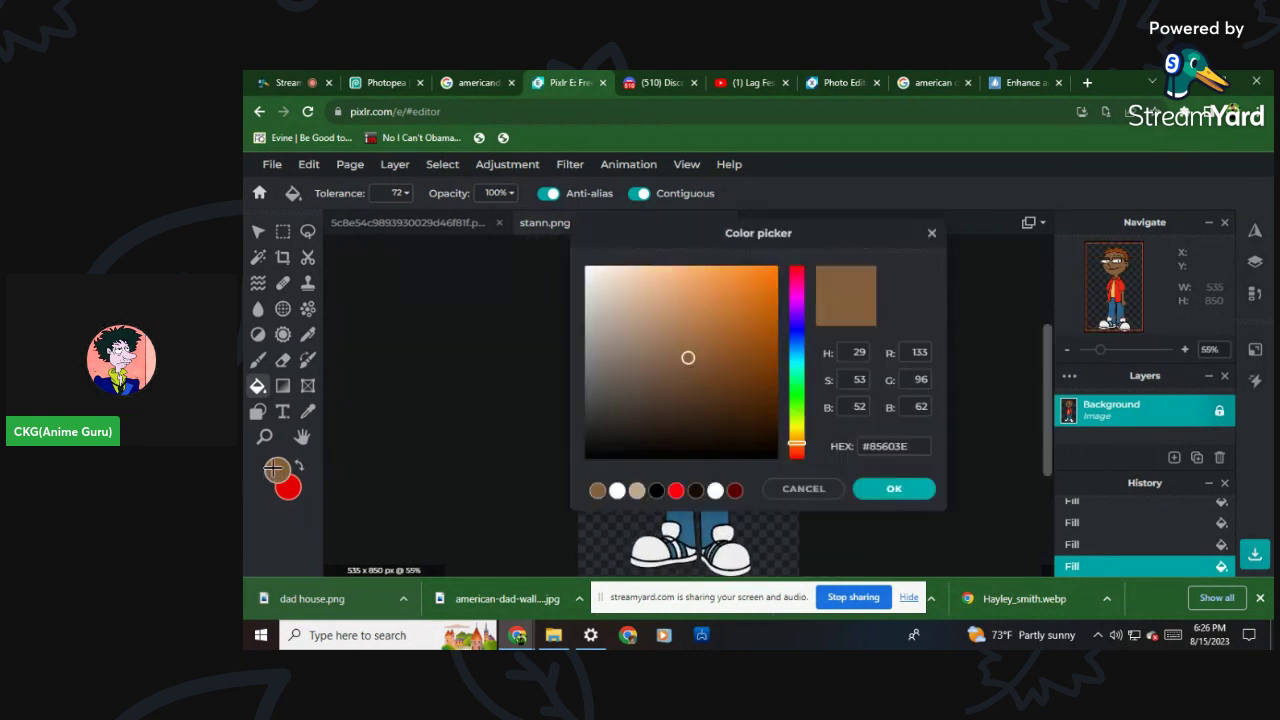
{"action": "left_click", "coordinate": [656, 491]}
{"action": "left_click", "coordinate": [880, 488]}
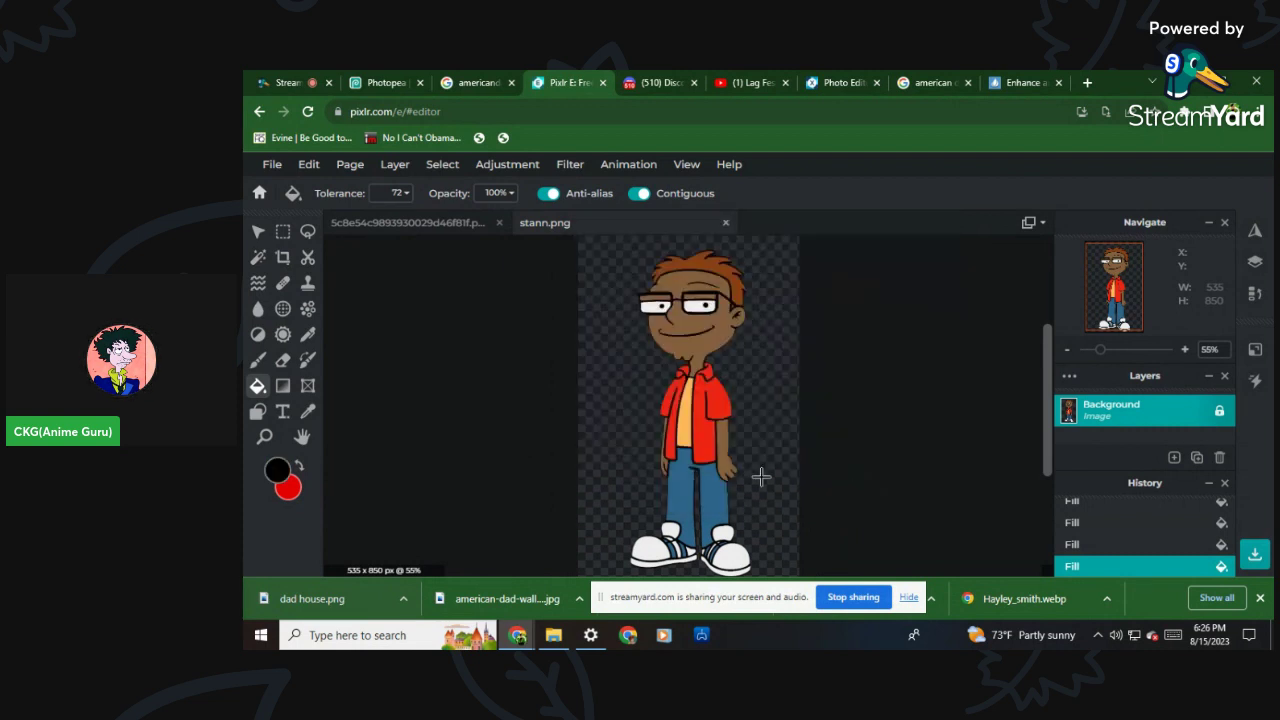
{"action": "left_click", "coordinate": [700, 264]}
{"action": "scroll", "coordinate": [775, 288], "scroll_direction": "up", "scroll_amount": 4}
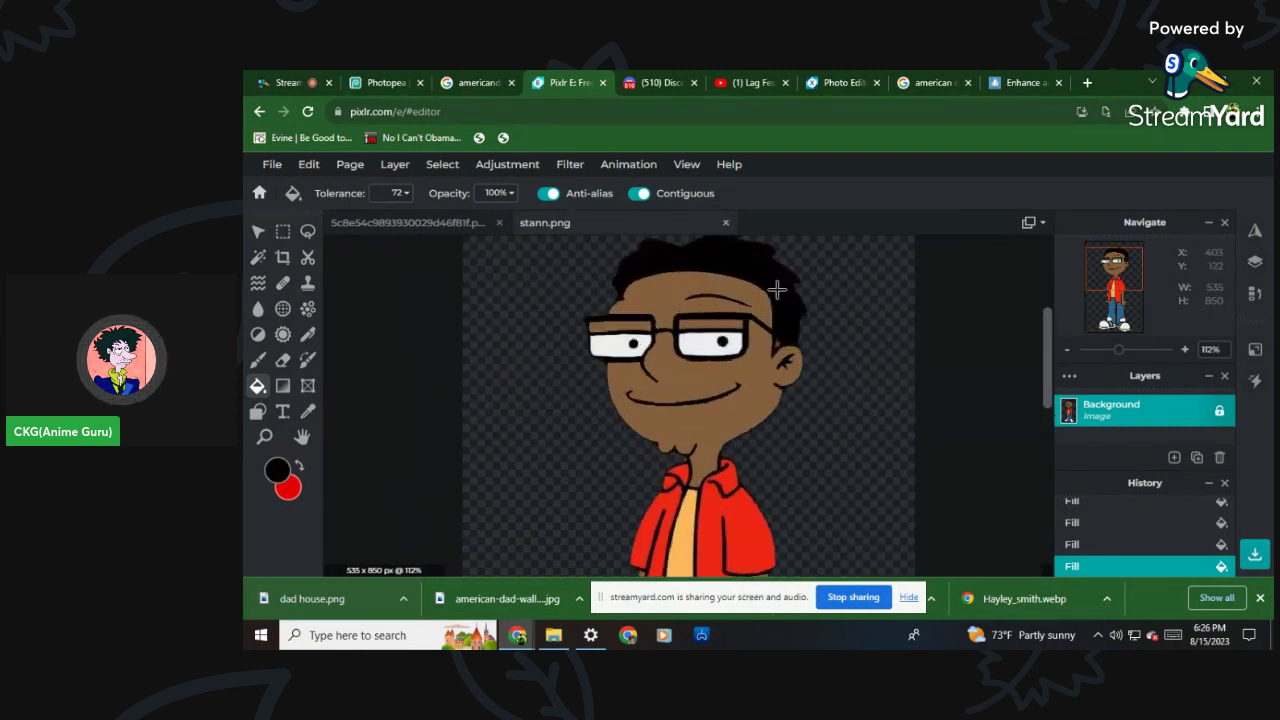
{"action": "scroll", "coordinate": [777, 290], "scroll_direction": "down", "scroll_amount": 5}
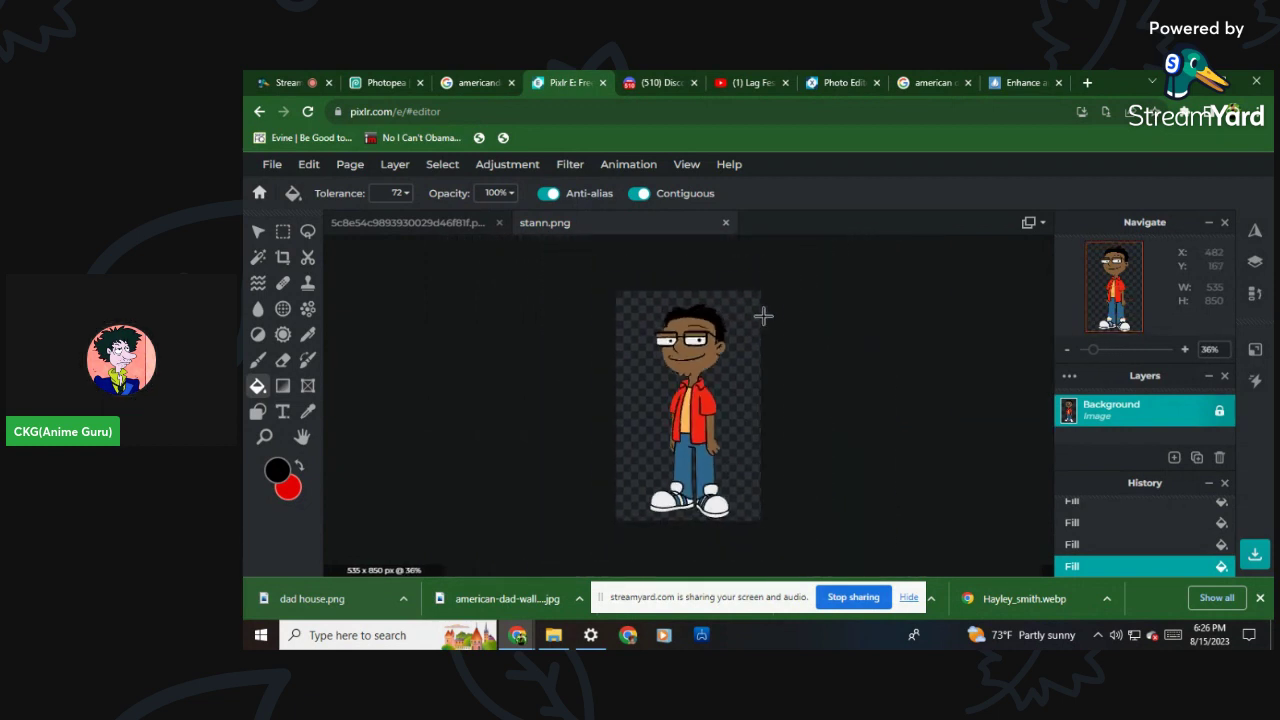
{"action": "scroll", "coordinate": [734, 409], "scroll_direction": "up", "scroll_amount": 3}
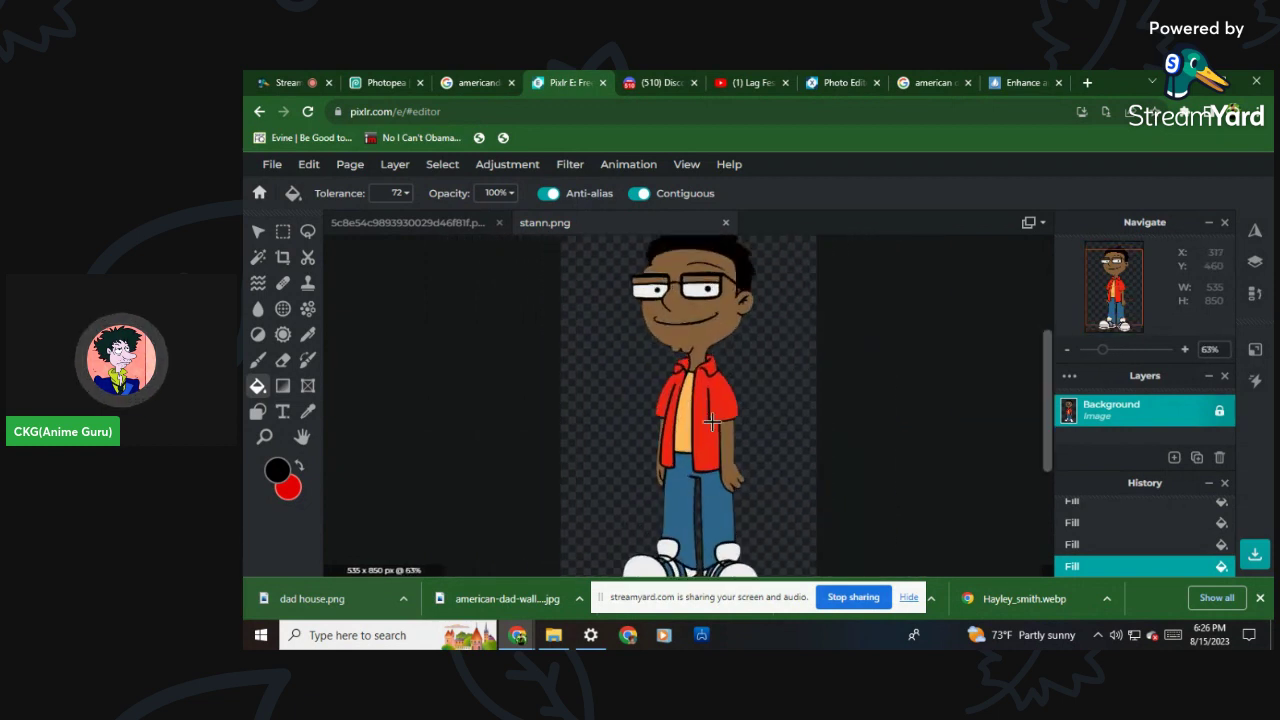
{"action": "scroll", "coordinate": [700, 425], "scroll_direction": "down", "scroll_amount": 1}
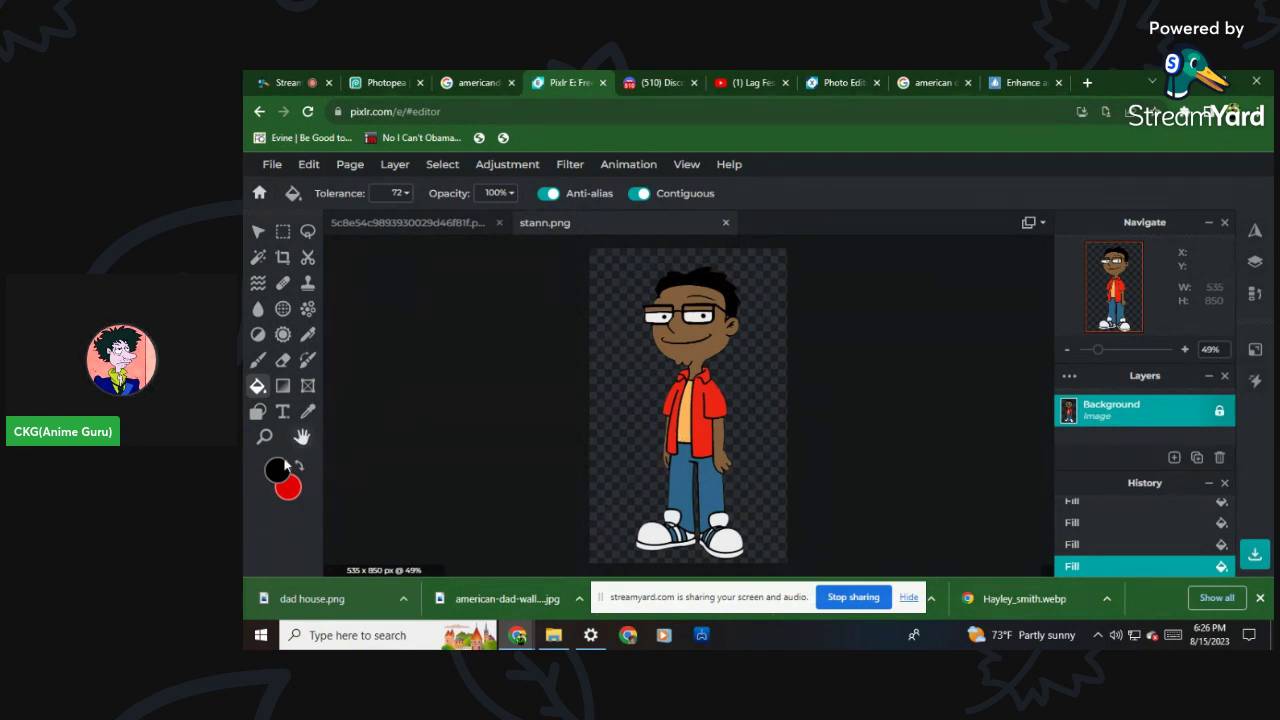
{"action": "left_click", "coordinate": [278, 470]}
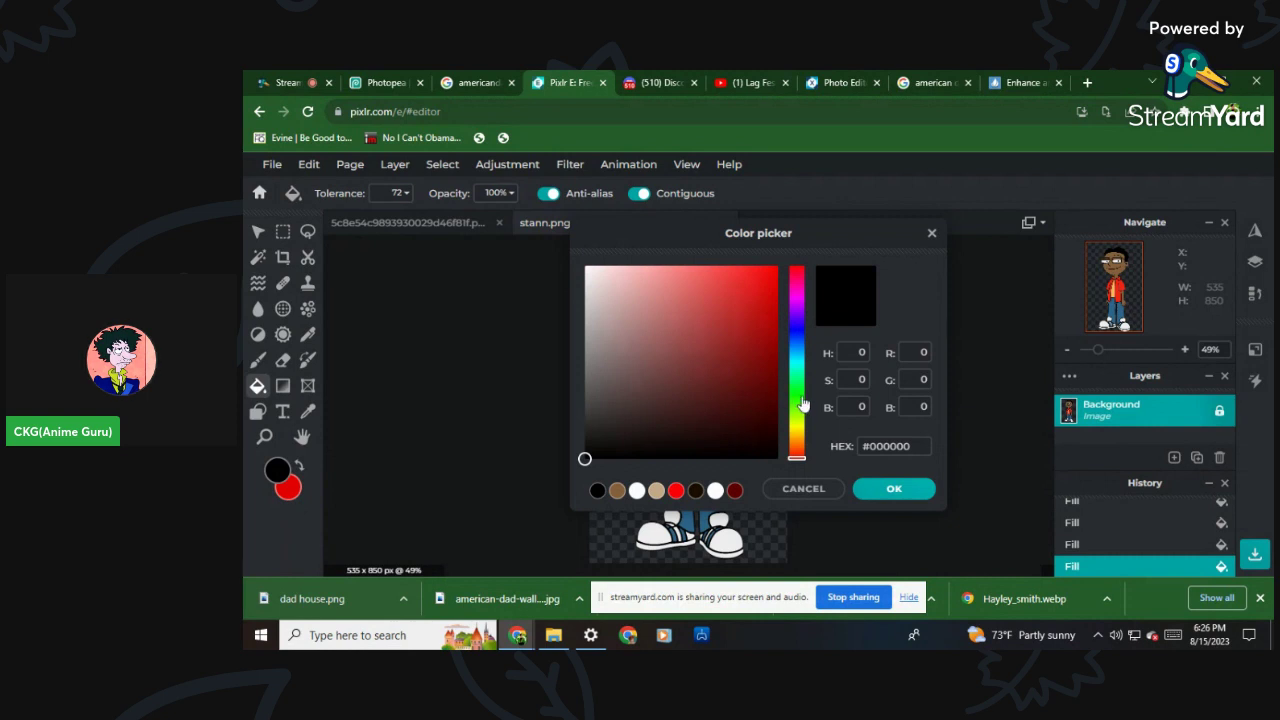
Choose a bright green and bucket-fill both halves of the jacket.
{"action": "left_click", "coordinate": [800, 399]}
{"action": "left_click_drag", "start_coordinate": [739, 348], "coordinate": [777, 357]}
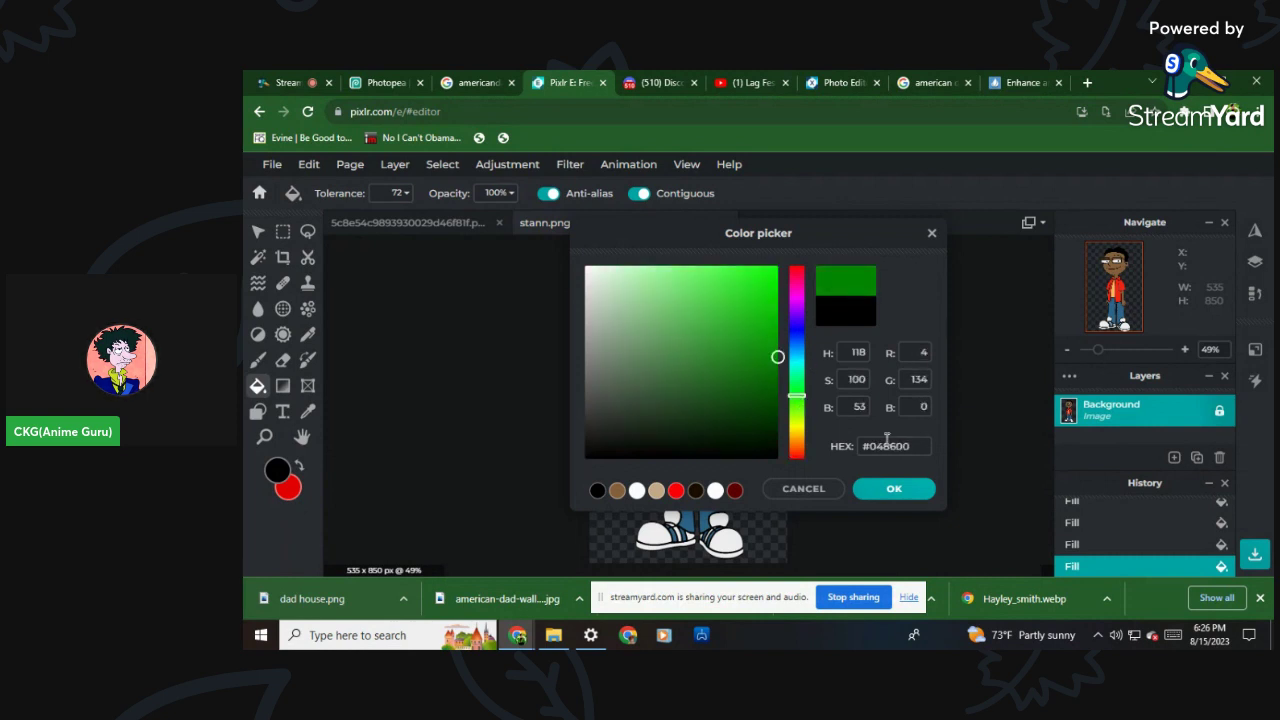
{"action": "left_click", "coordinate": [894, 488]}
{"action": "left_click", "coordinate": [708, 382]}
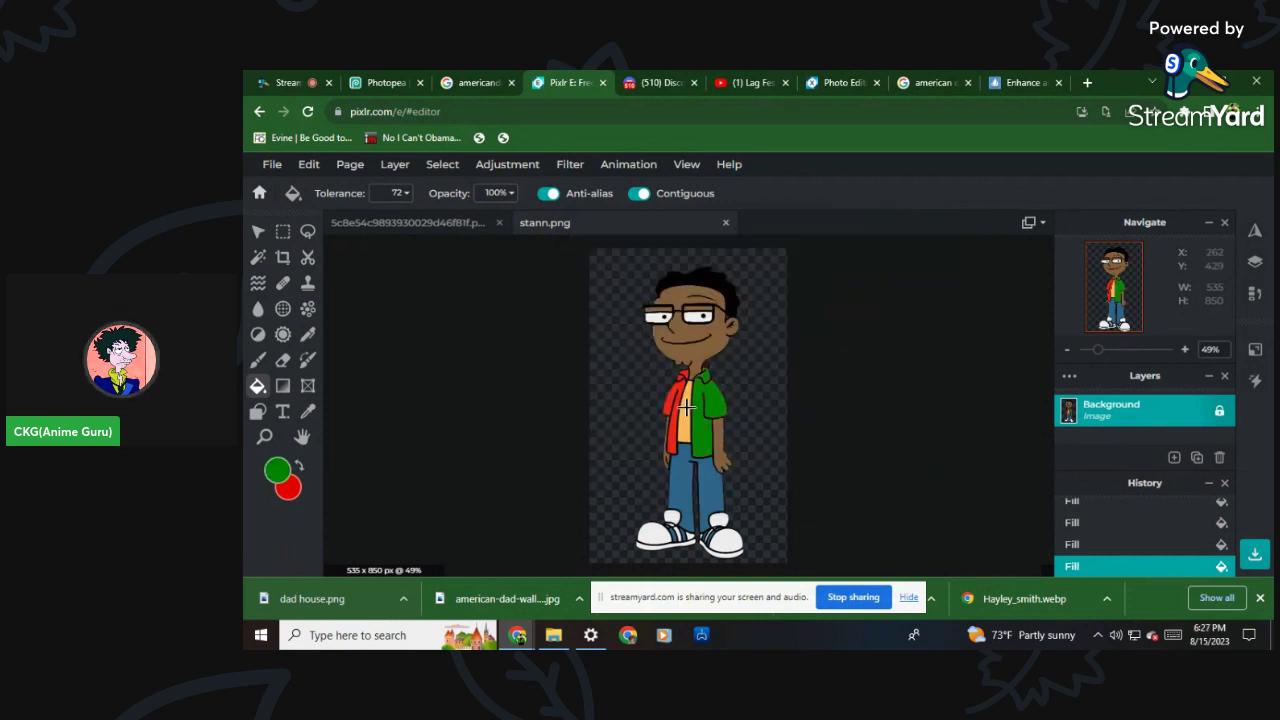
{"action": "scroll", "coordinate": [684, 400], "scroll_direction": "up", "scroll_amount": 4}
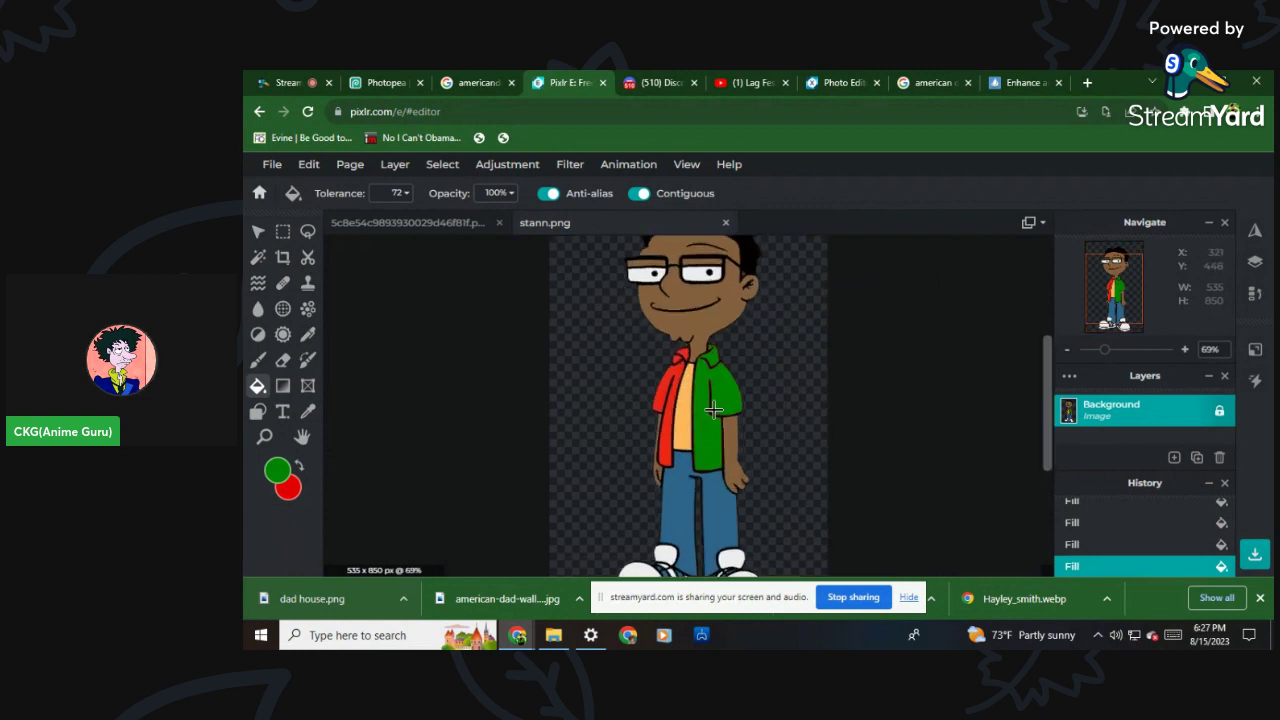
{"action": "left_click", "coordinate": [668, 362]}
{"action": "scroll", "coordinate": [668, 362], "scroll_direction": "up", "scroll_amount": 2}
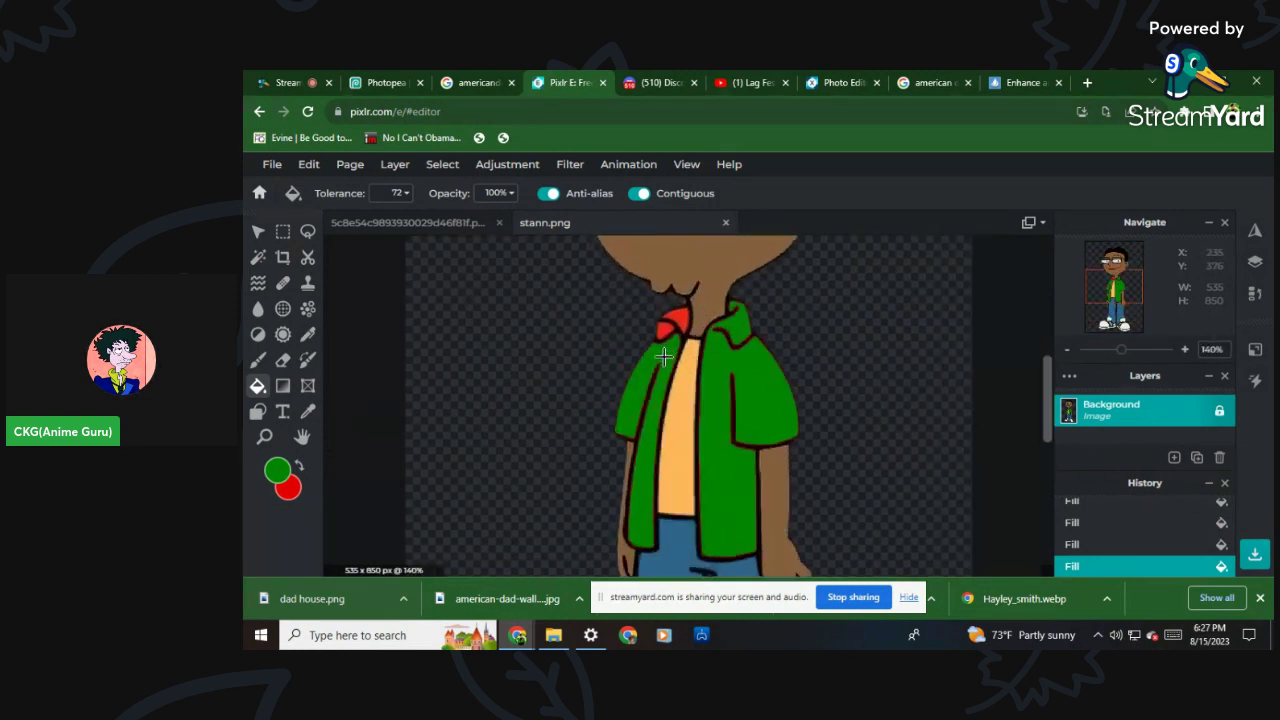
Raise fill tolerance to 90, undo the jacket fills, and refill both halves green.
{"action": "left_click", "coordinate": [404, 193]}
{"action": "left_click_drag", "start_coordinate": [308, 226], "coordinate": [324, 222]}
{"action": "left_click", "coordinate": [308, 164]}
{"action": "left_click", "coordinate": [316, 181]}
{"action": "left_click", "coordinate": [308, 164]}
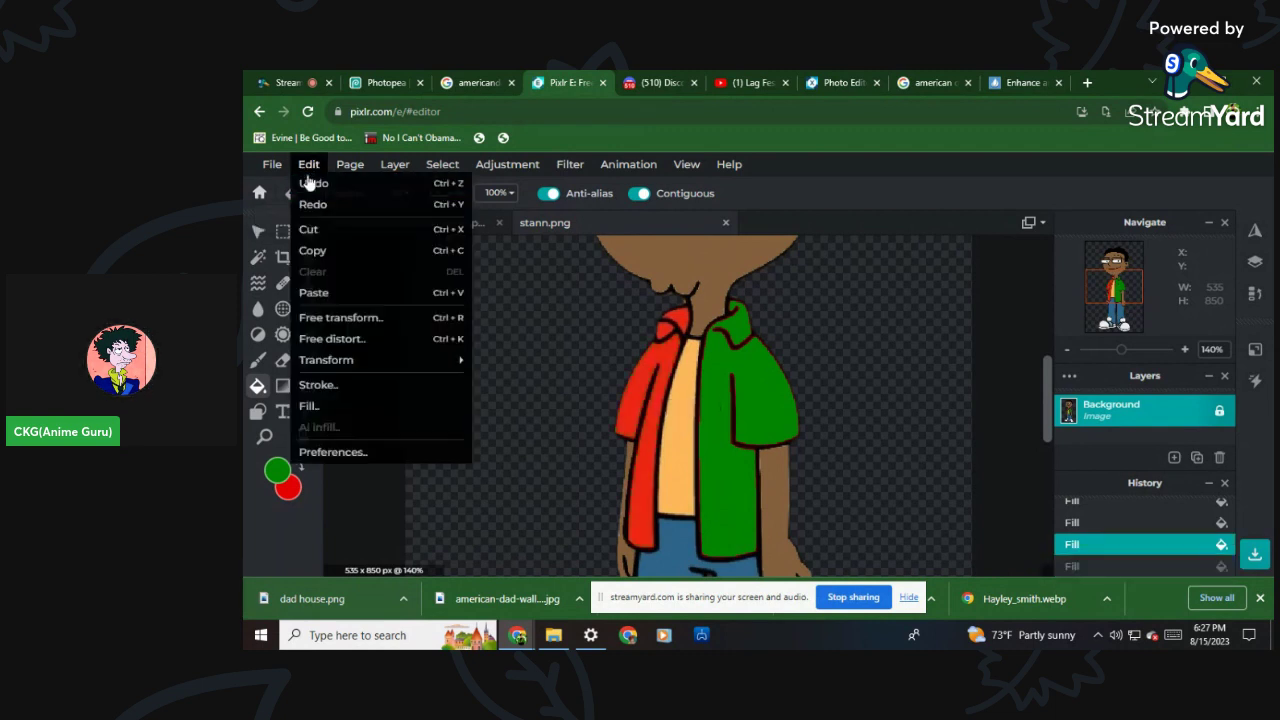
{"action": "left_click", "coordinate": [310, 181]}
{"action": "scroll", "coordinate": [709, 386], "scroll_direction": "up", "scroll_amount": 1}
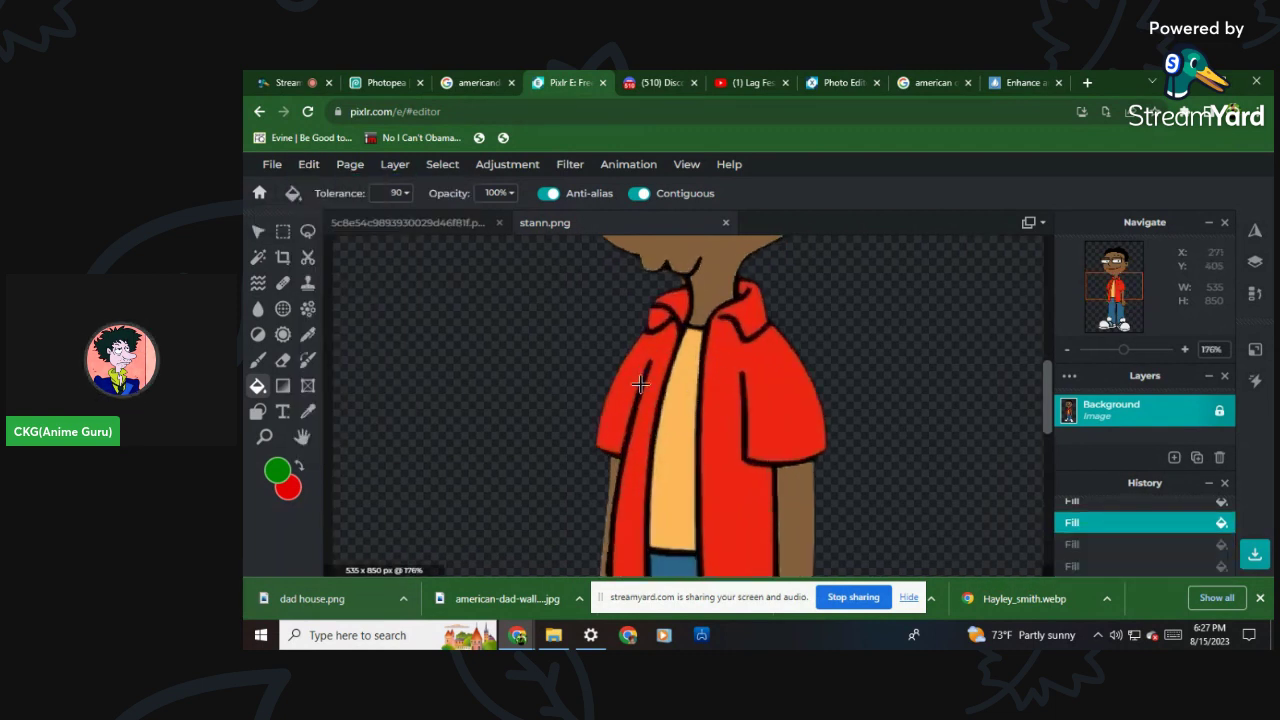
{"action": "left_click", "coordinate": [722, 397]}
{"action": "scroll", "coordinate": [722, 397], "scroll_direction": "down", "scroll_amount": 3}
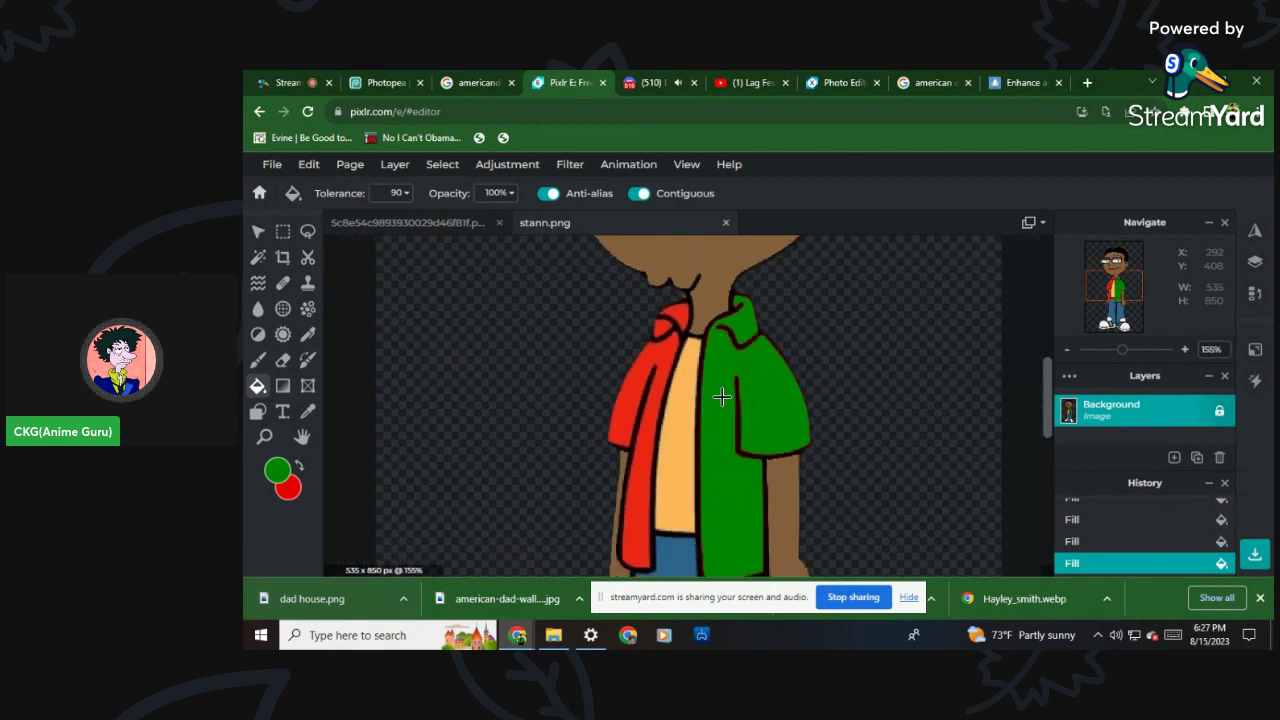
{"action": "left_click", "coordinate": [392, 195]}
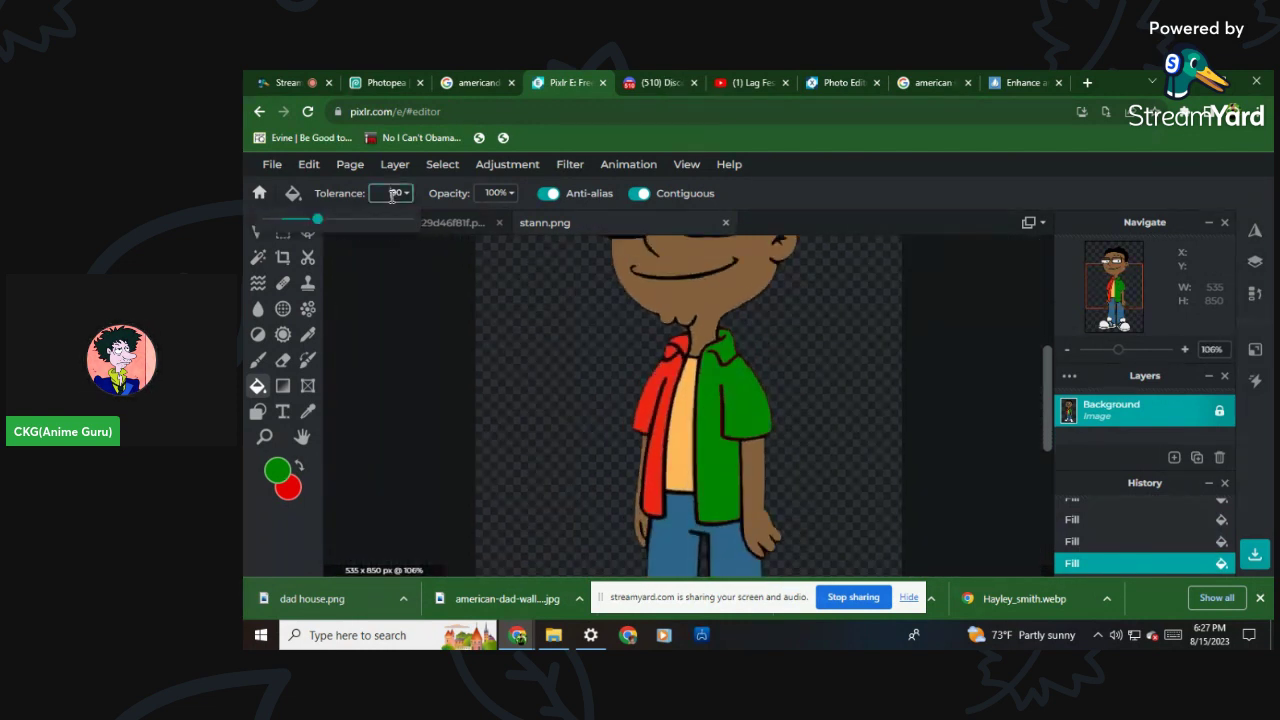
{"action": "left_click", "coordinate": [308, 164]}
{"action": "left_click", "coordinate": [314, 184]}
{"action": "left_click", "coordinate": [704, 408]}
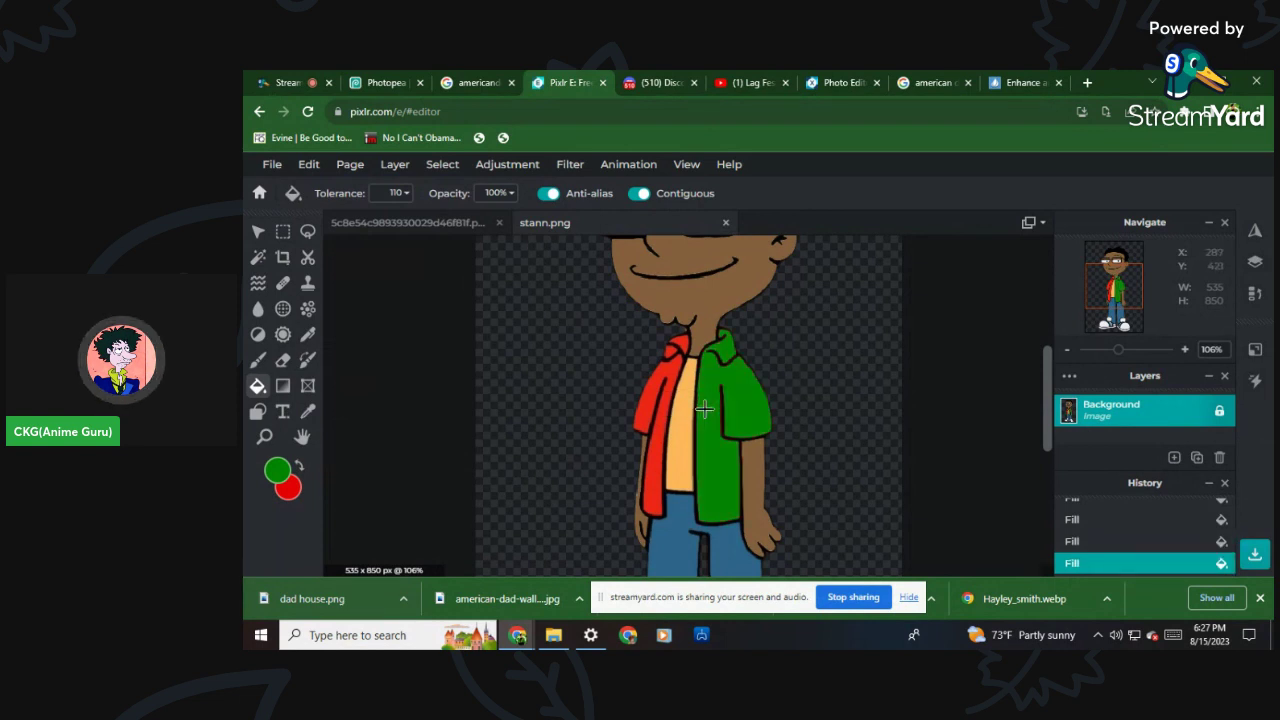
{"action": "left_click", "coordinate": [655, 396]}
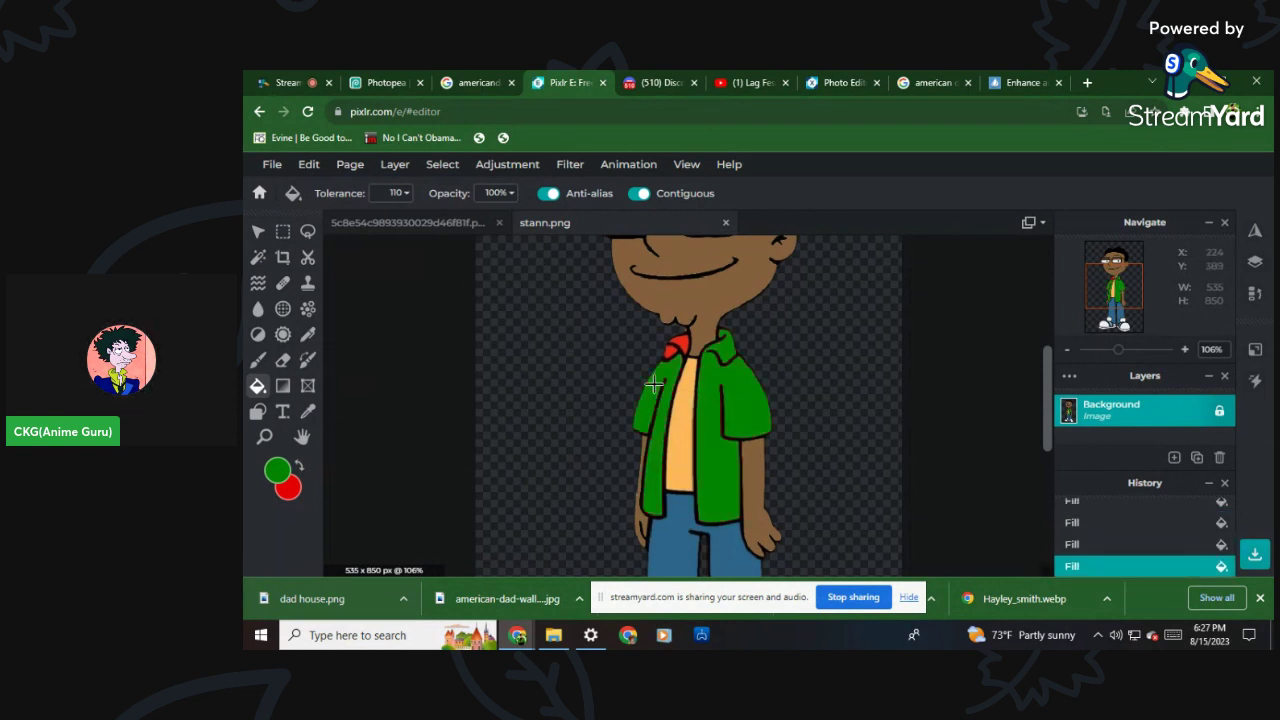
{"action": "scroll", "coordinate": [664, 398], "scroll_direction": "up", "scroll_amount": 3}
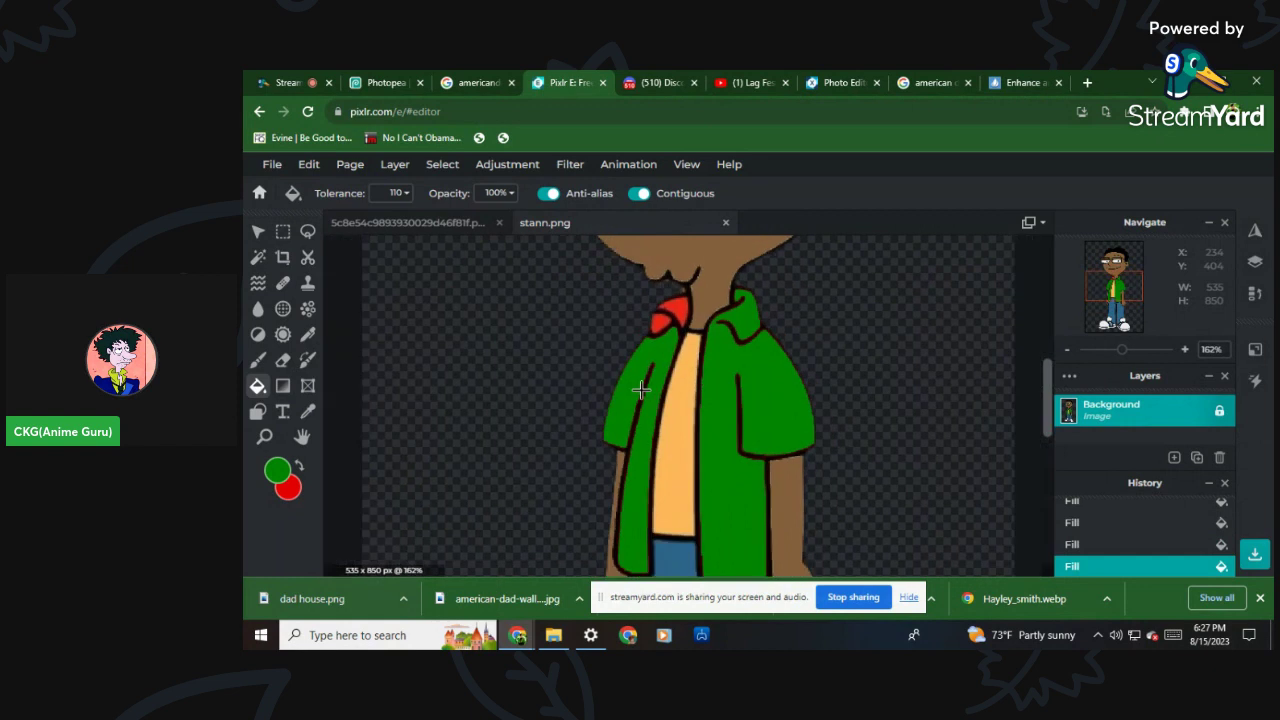
Raise fill tolerance to 127, undo, and refill both halves of the shirt green.
{"action": "left_click", "coordinate": [394, 199]}
{"action": "left_click_drag", "start_coordinate": [330, 230], "coordinate": [340, 223]}
{"action": "left_click", "coordinate": [308, 164]}
{"action": "left_click", "coordinate": [316, 182]}
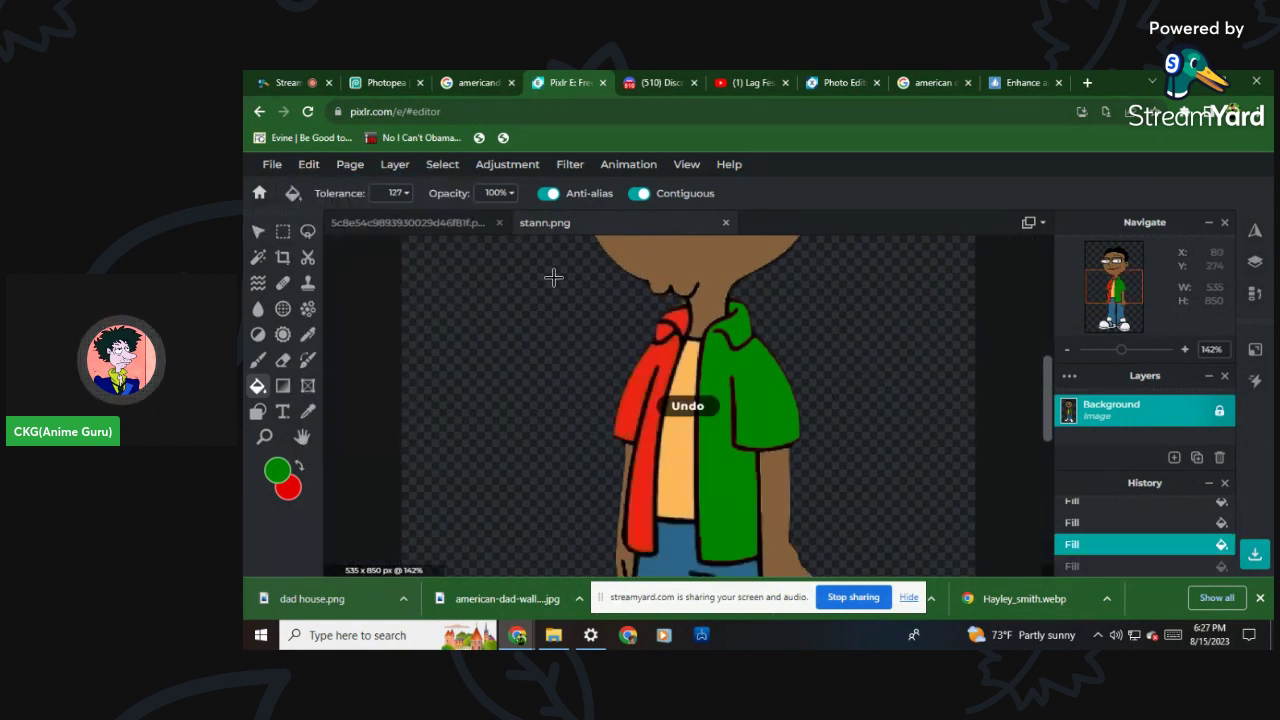
{"action": "left_click", "coordinate": [308, 164]}
{"action": "left_click", "coordinate": [316, 182]}
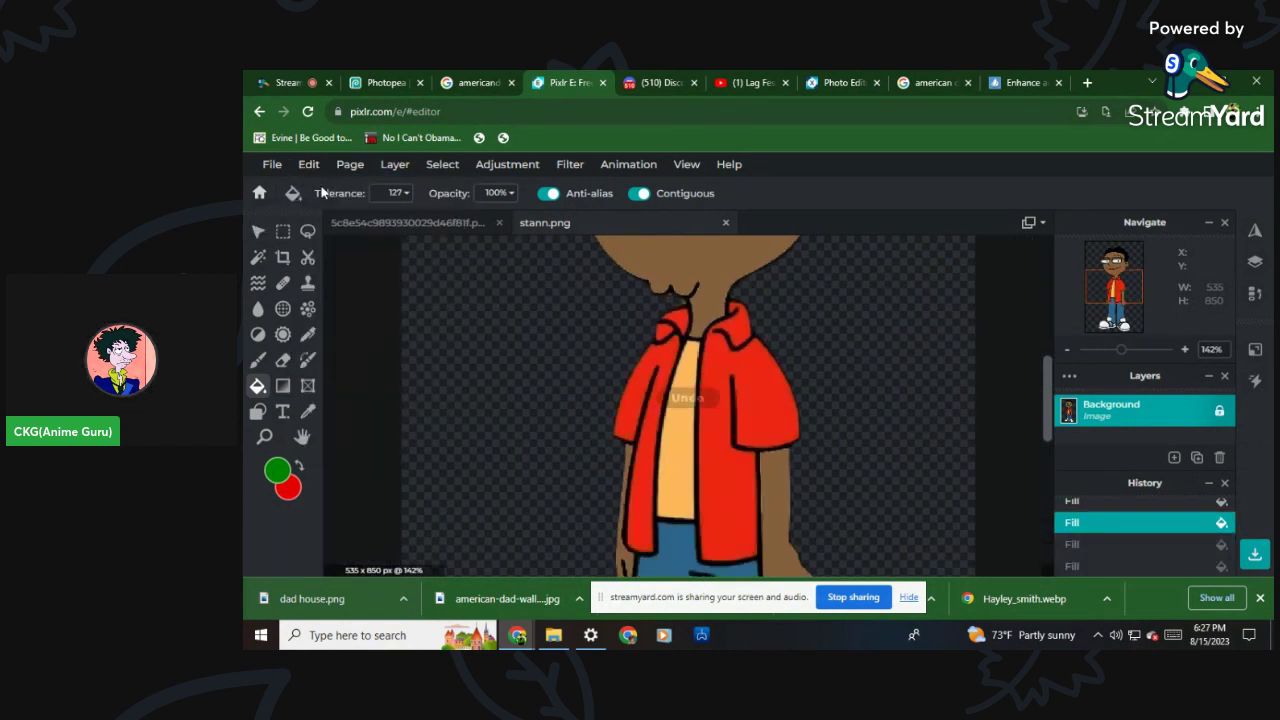
{"action": "left_click", "coordinate": [759, 381]}
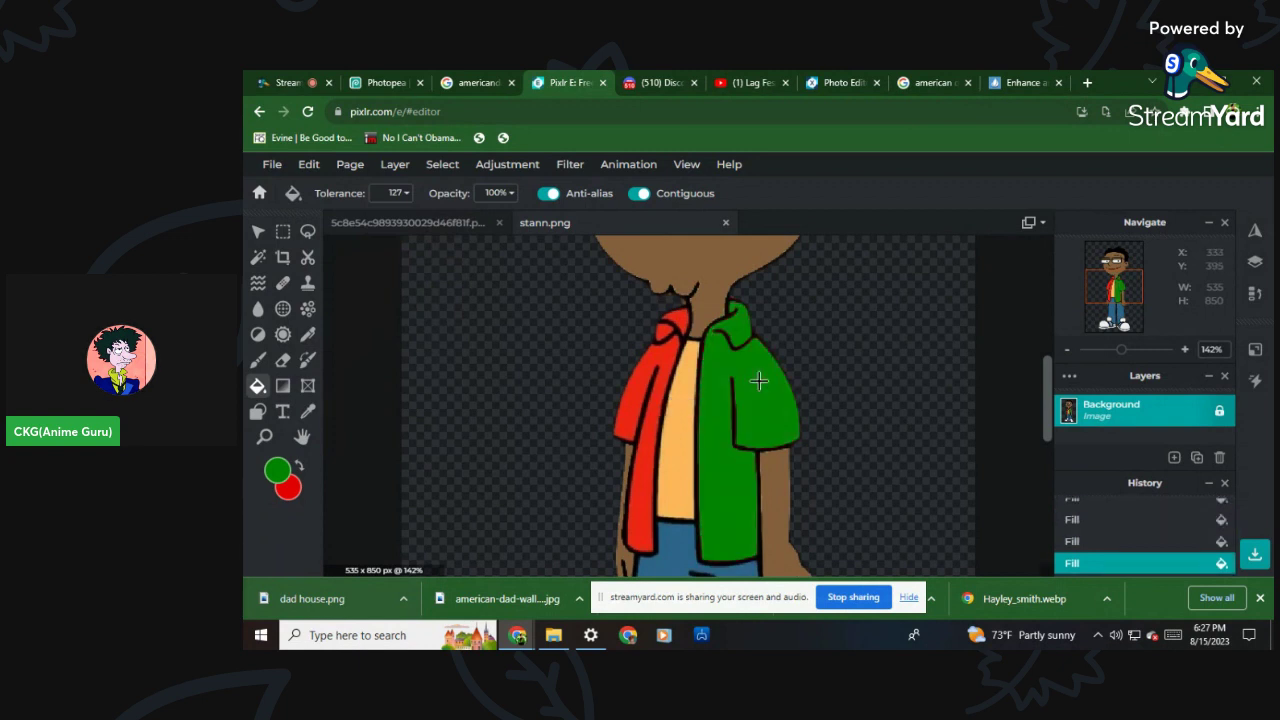
{"action": "left_click", "coordinate": [655, 350]}
{"action": "scroll", "coordinate": [665, 380], "scroll_direction": "down", "scroll_amount": 4}
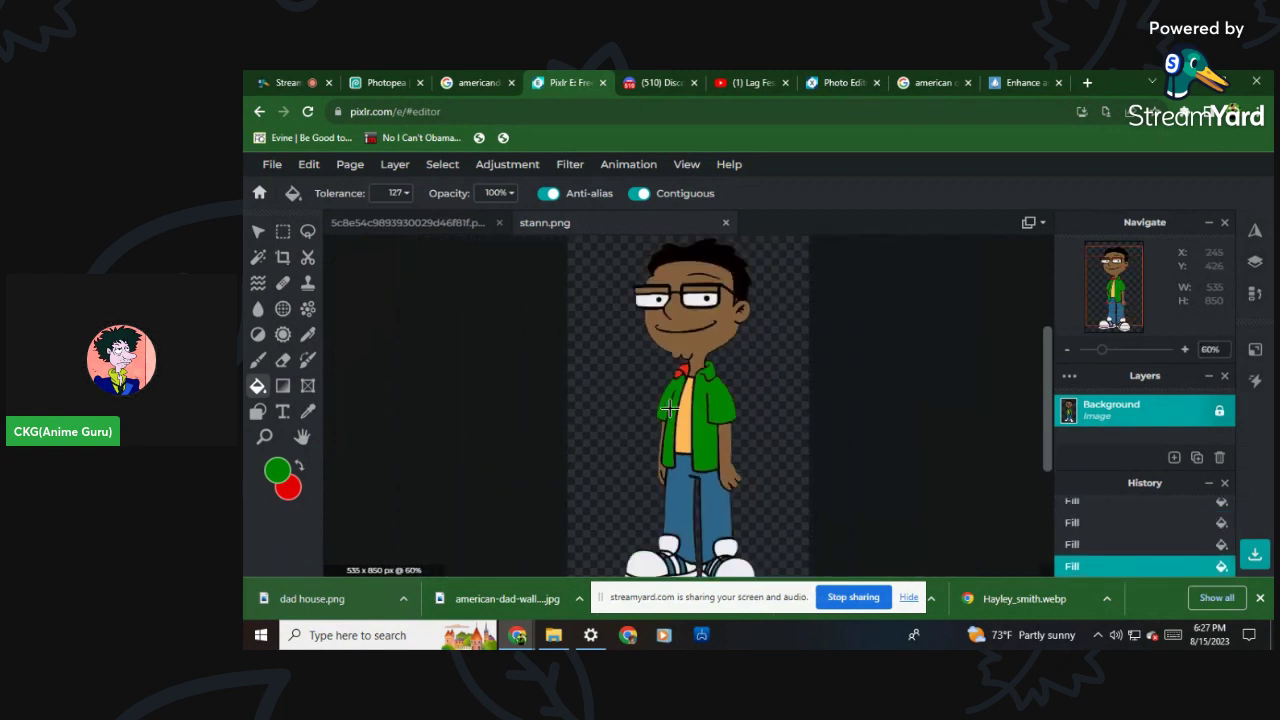
{"action": "scroll", "coordinate": [679, 390], "scroll_direction": "up", "scroll_amount": 8}
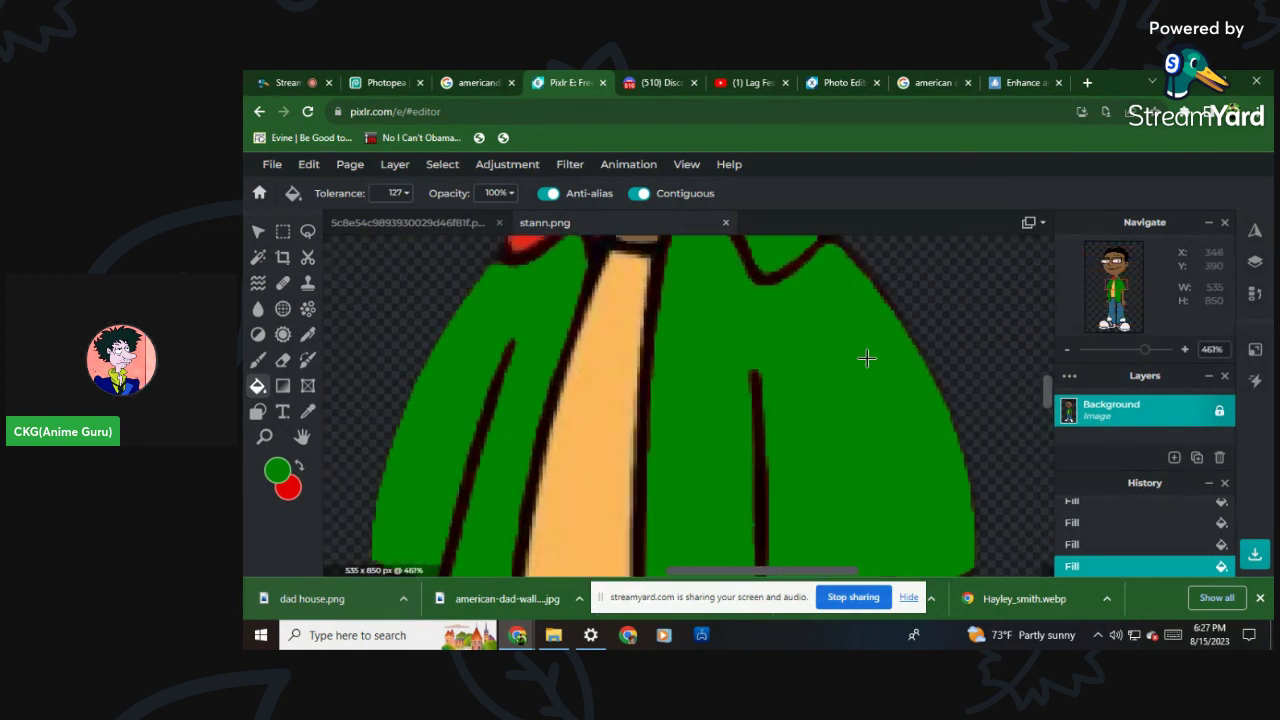
{"action": "scroll", "coordinate": [866, 357], "scroll_direction": "down", "scroll_amount": 5}
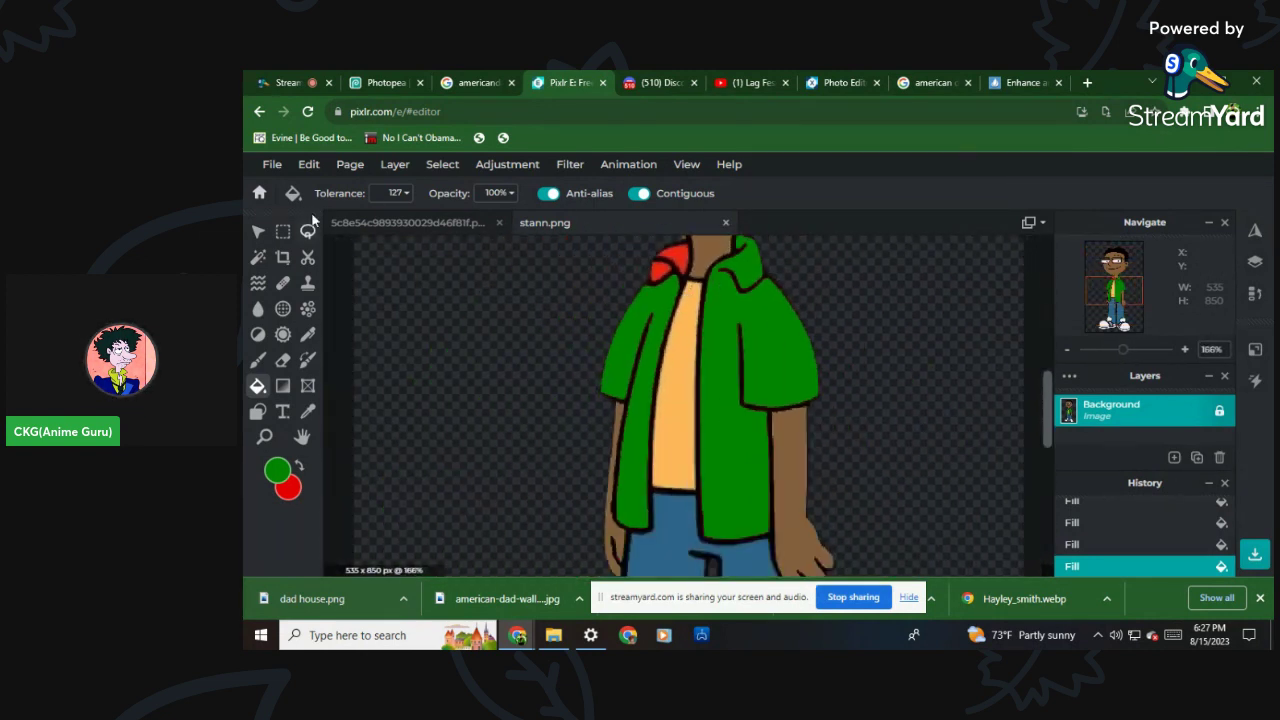
At tolerance 149, refill both jacket halves solid green, then lower tolerance to about 70.
{"action": "left_click", "coordinate": [396, 193]}
{"action": "left_click_drag", "start_coordinate": [338, 222], "coordinate": [351, 224]}
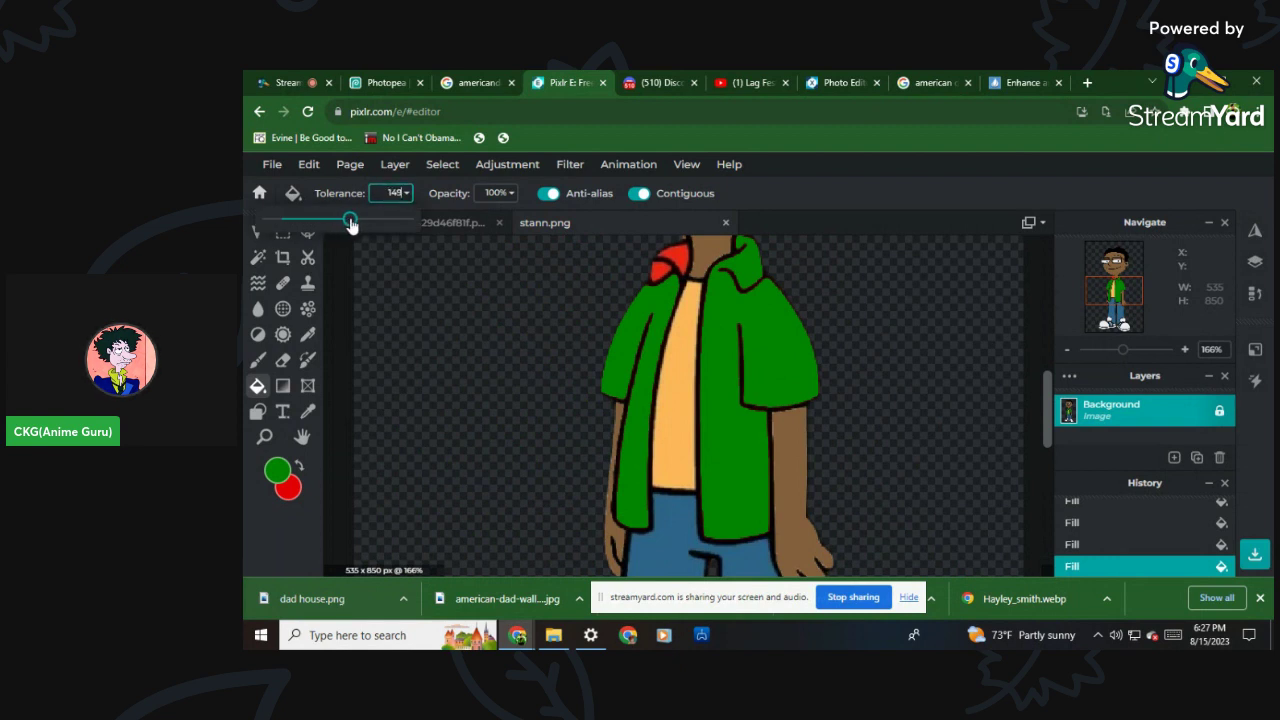
{"action": "left_click", "coordinate": [308, 165]}
{"action": "left_click", "coordinate": [312, 179]}
{"action": "left_click", "coordinate": [308, 164]}
{"action": "left_click", "coordinate": [312, 184]}
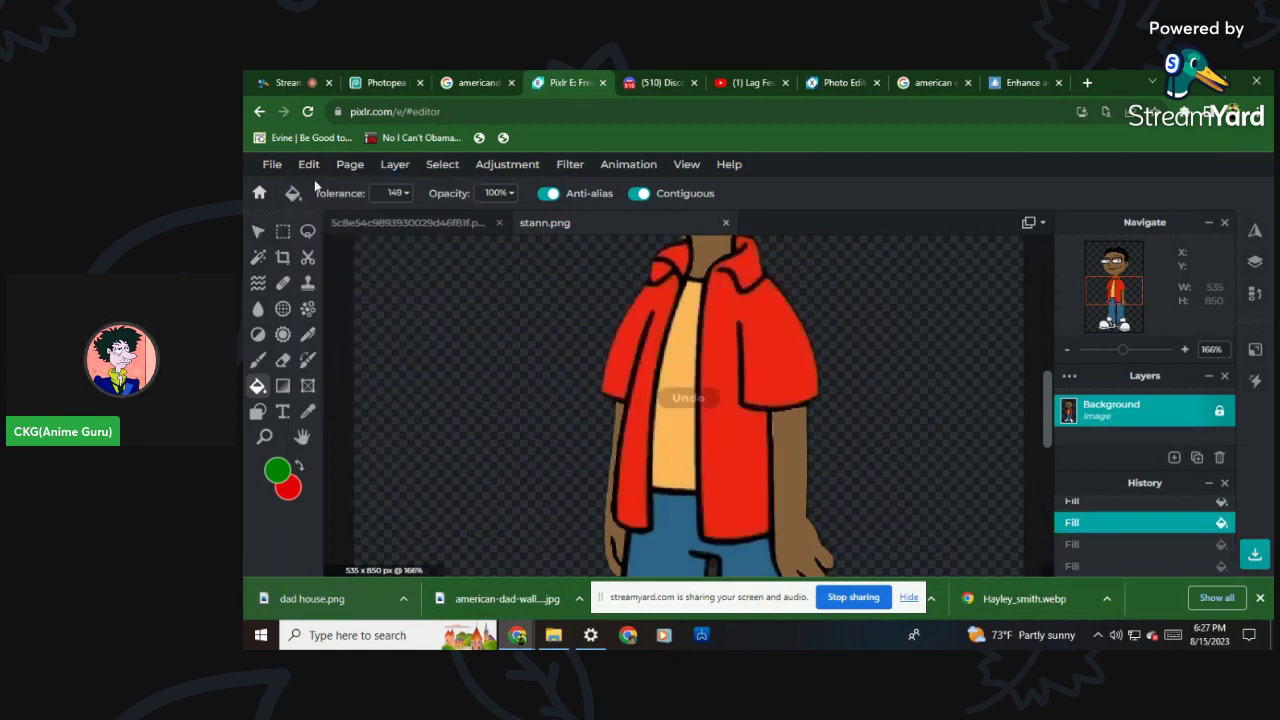
{"action": "left_click", "coordinate": [780, 332]}
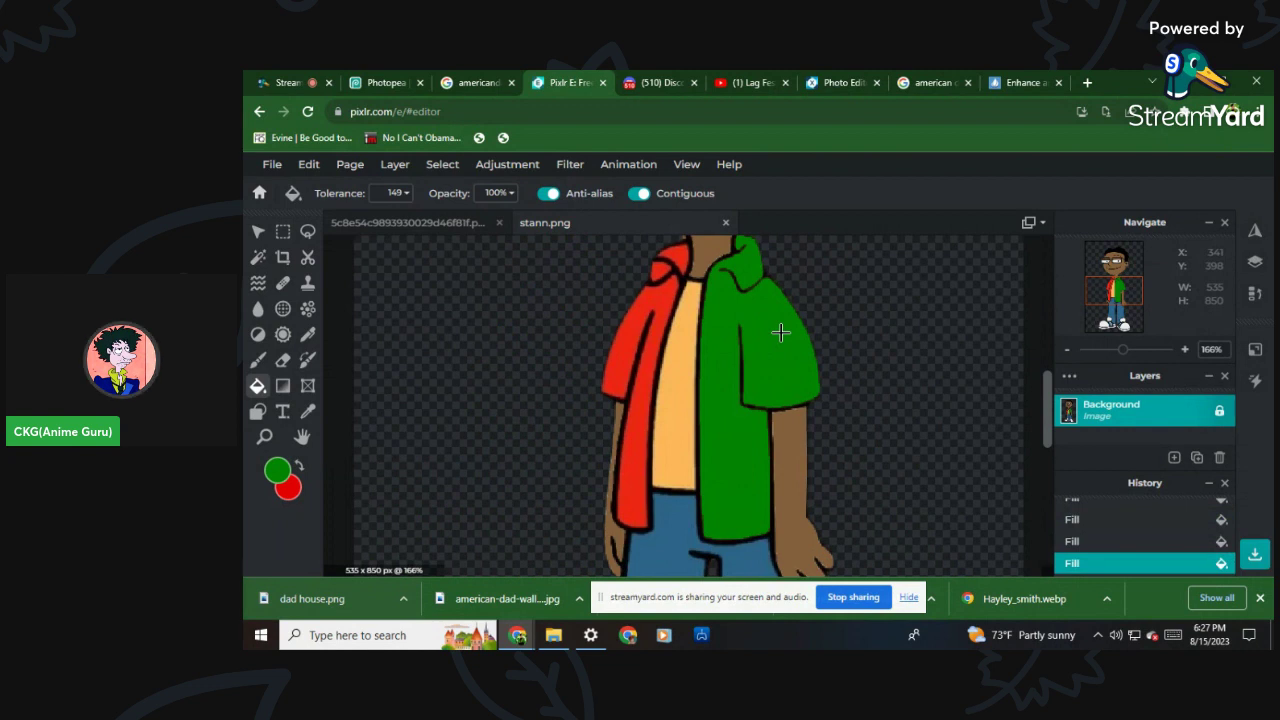
{"action": "left_click", "coordinate": [659, 301]}
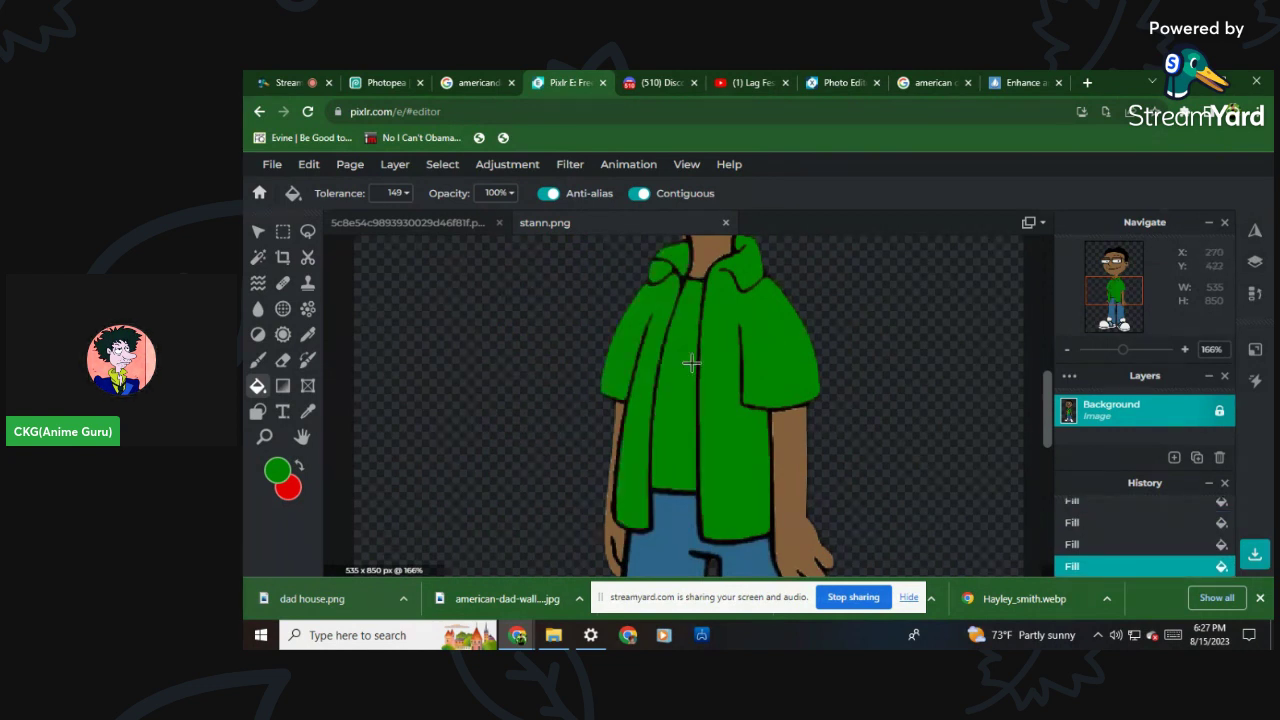
{"action": "scroll", "coordinate": [691, 364], "scroll_direction": "down", "scroll_amount": 2}
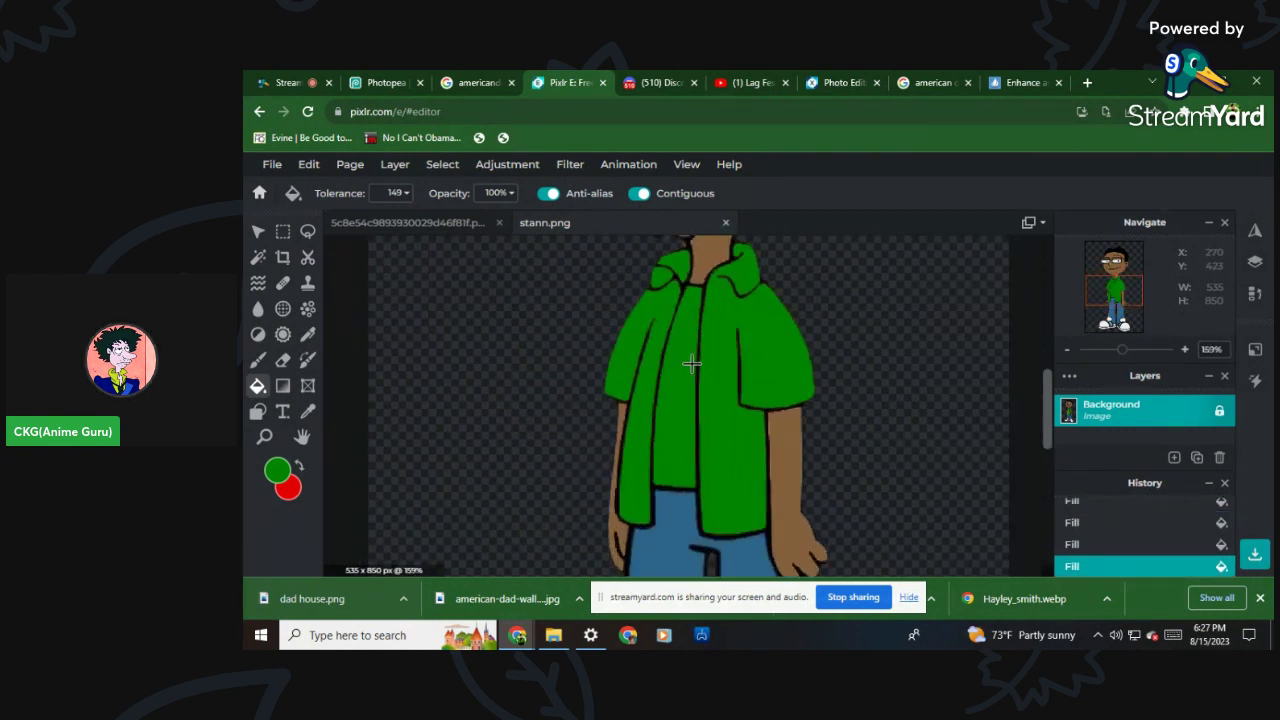
{"action": "scroll", "coordinate": [691, 364], "scroll_direction": "up", "scroll_amount": 3}
{"action": "left_click", "coordinate": [383, 194]}
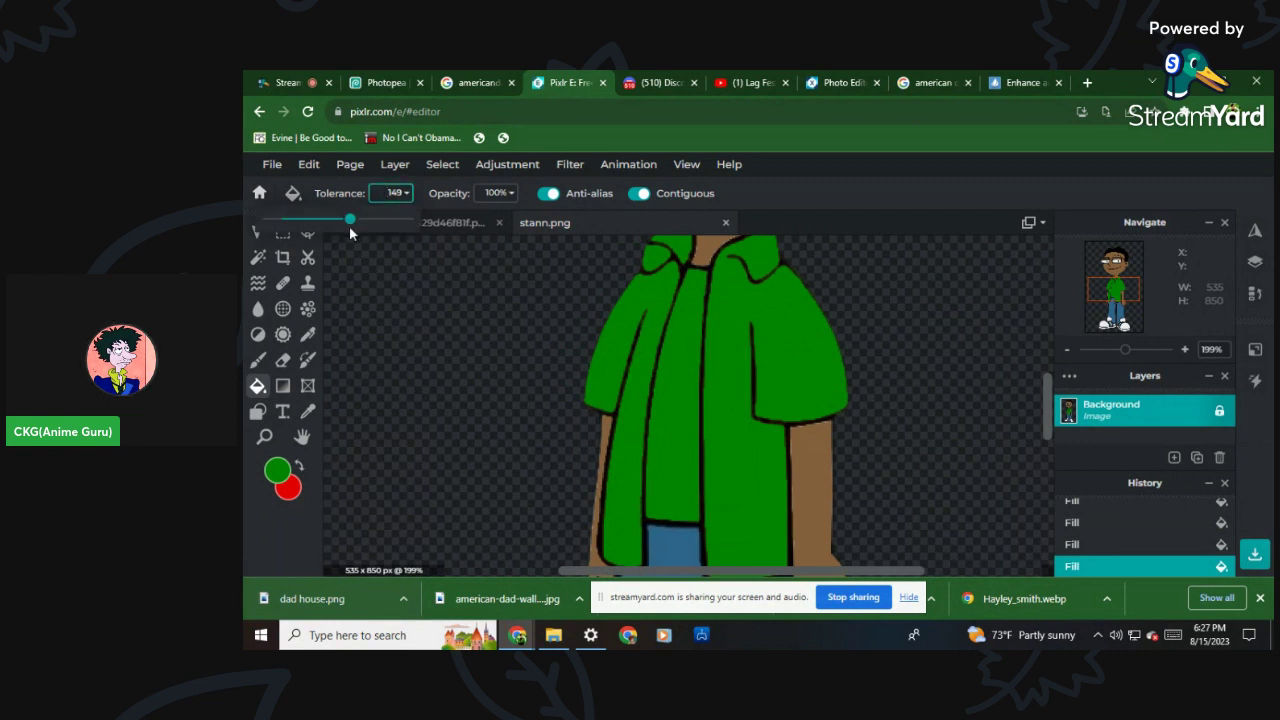
{"action": "left_click_drag", "start_coordinate": [322, 232], "coordinate": [307, 228]}
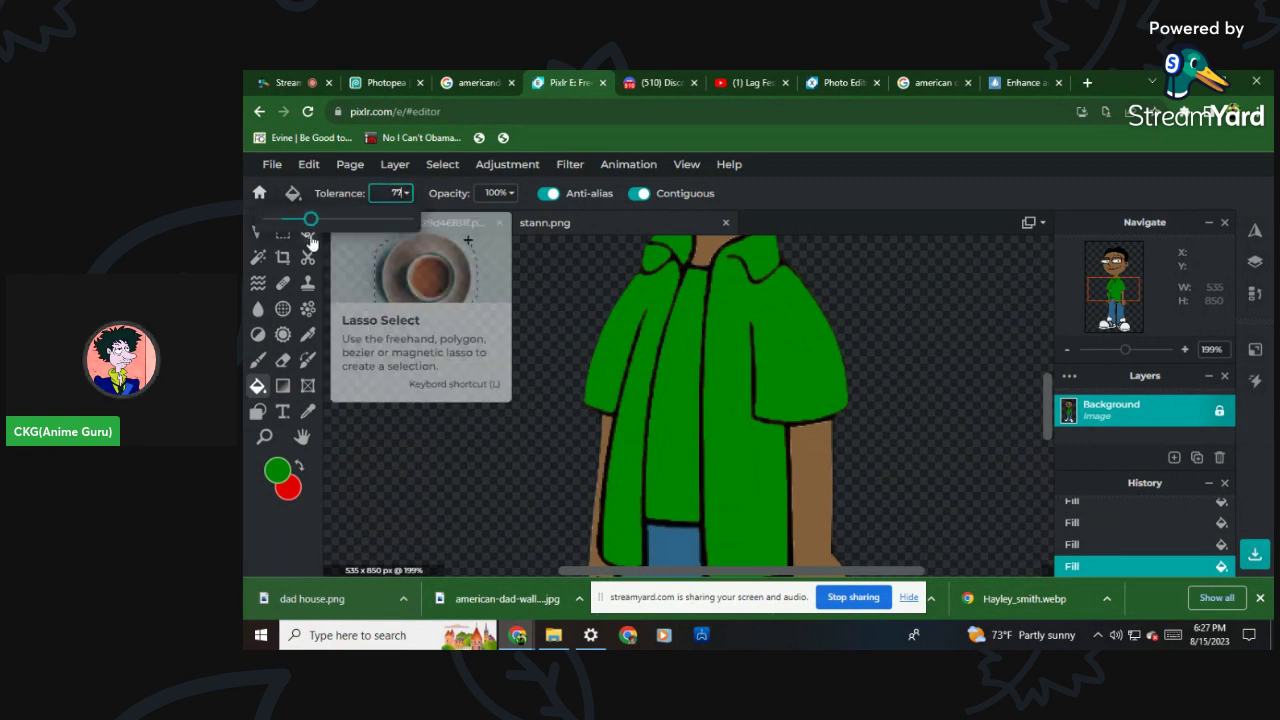
Try filling the coat white, then undo it so the coat stays green.
{"action": "left_click", "coordinate": [279, 476]}
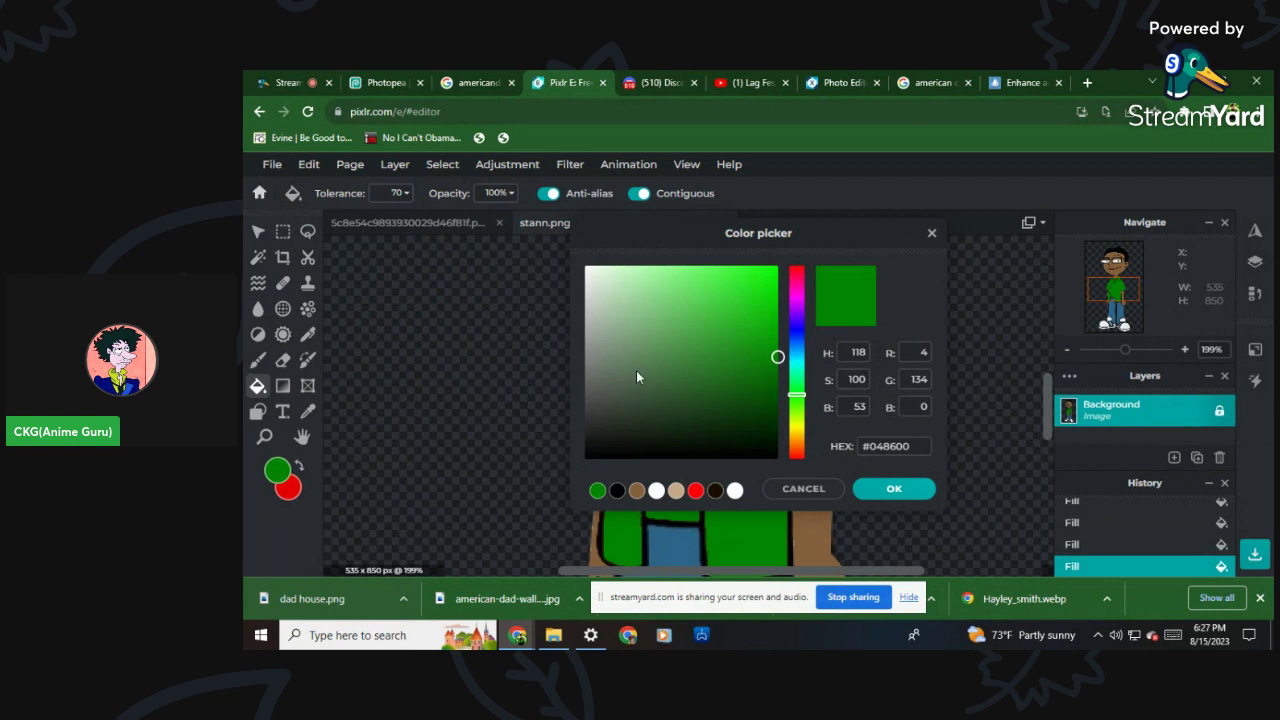
{"action": "left_click", "coordinate": [585, 266]}
{"action": "left_click", "coordinate": [894, 487]}
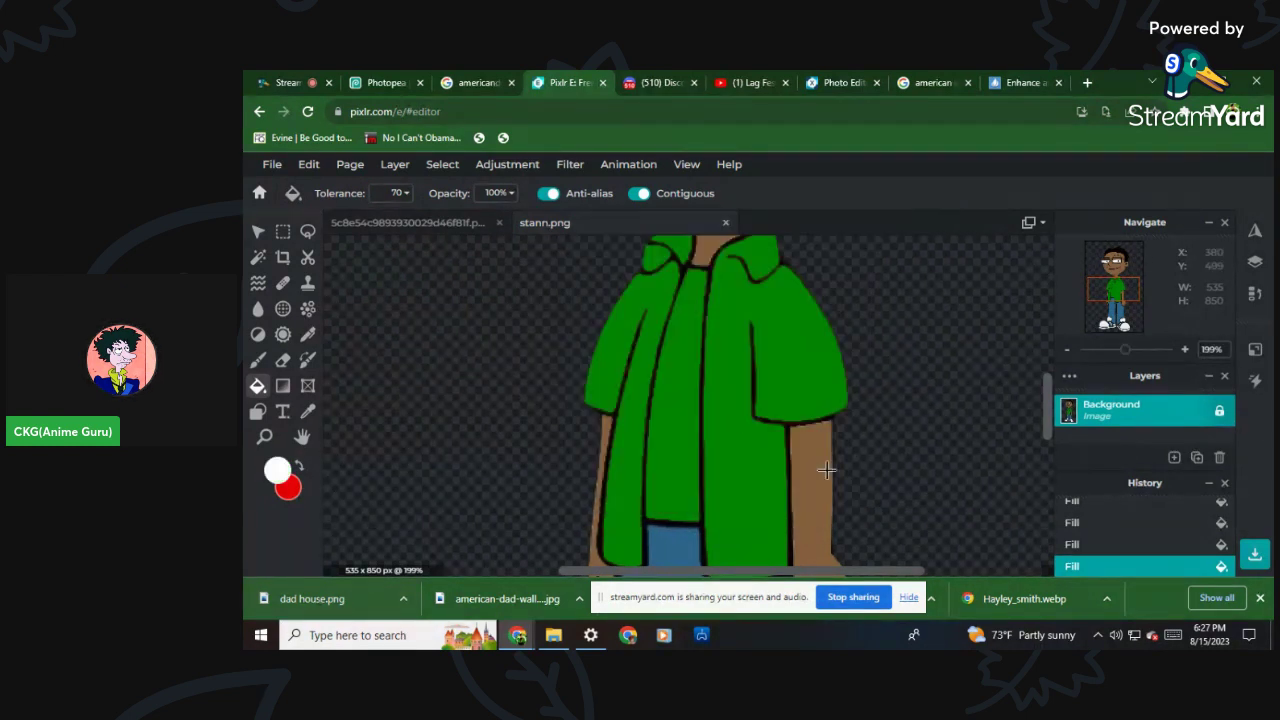
{"action": "left_click", "coordinate": [692, 370]}
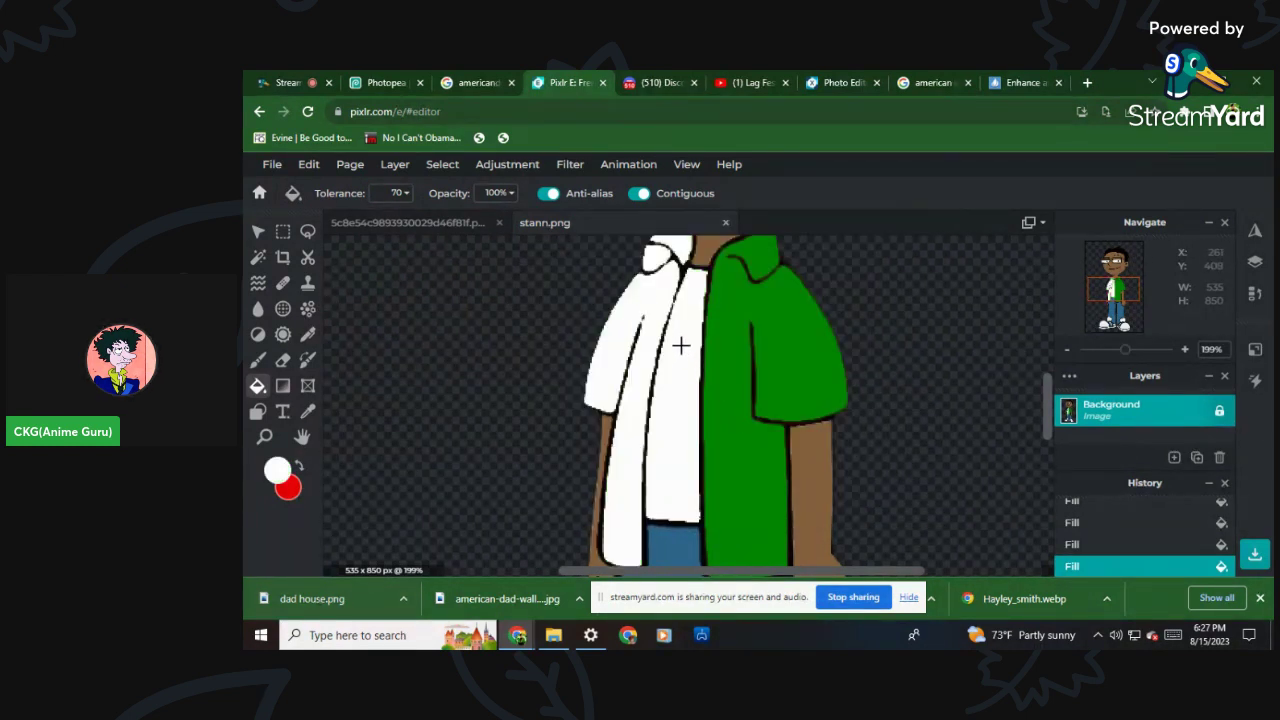
{"action": "left_click", "coordinate": [308, 164]}
{"action": "left_click", "coordinate": [318, 181]}
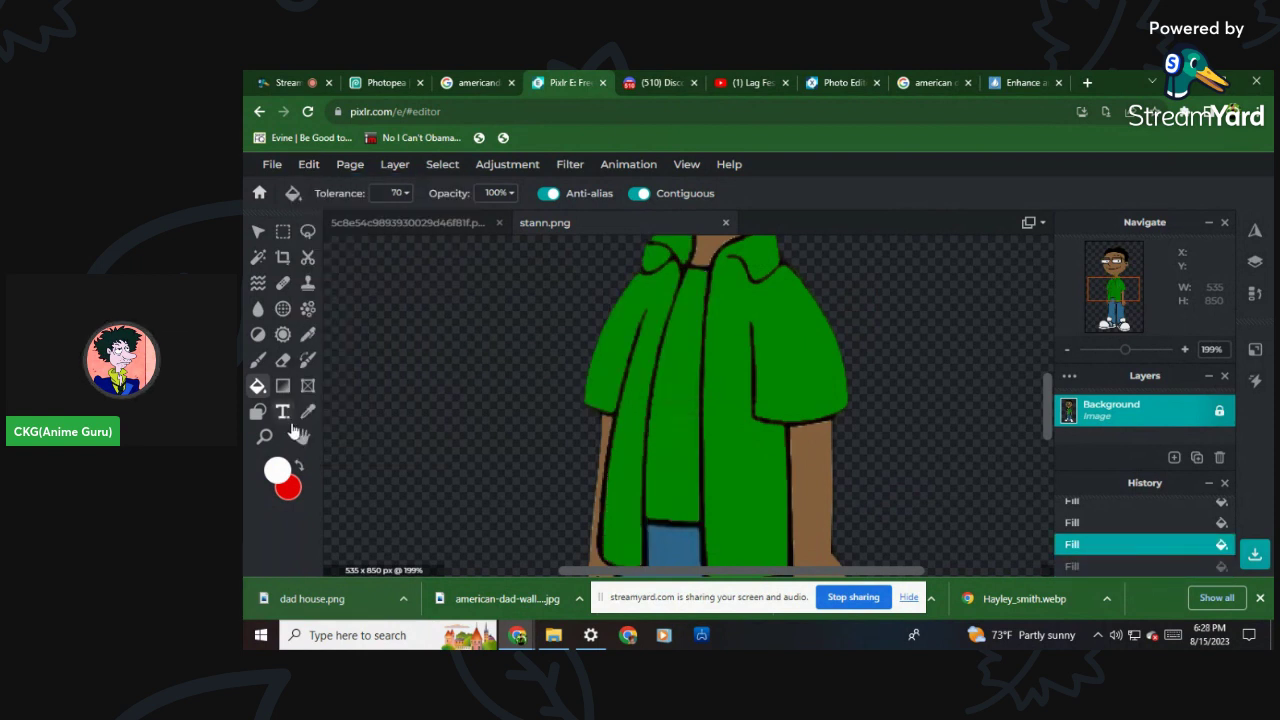
Choose black and try the Sketchy brush (B) on the canvas.
{"action": "left_click", "coordinate": [280, 474]}
{"action": "left_click", "coordinate": [638, 491]}
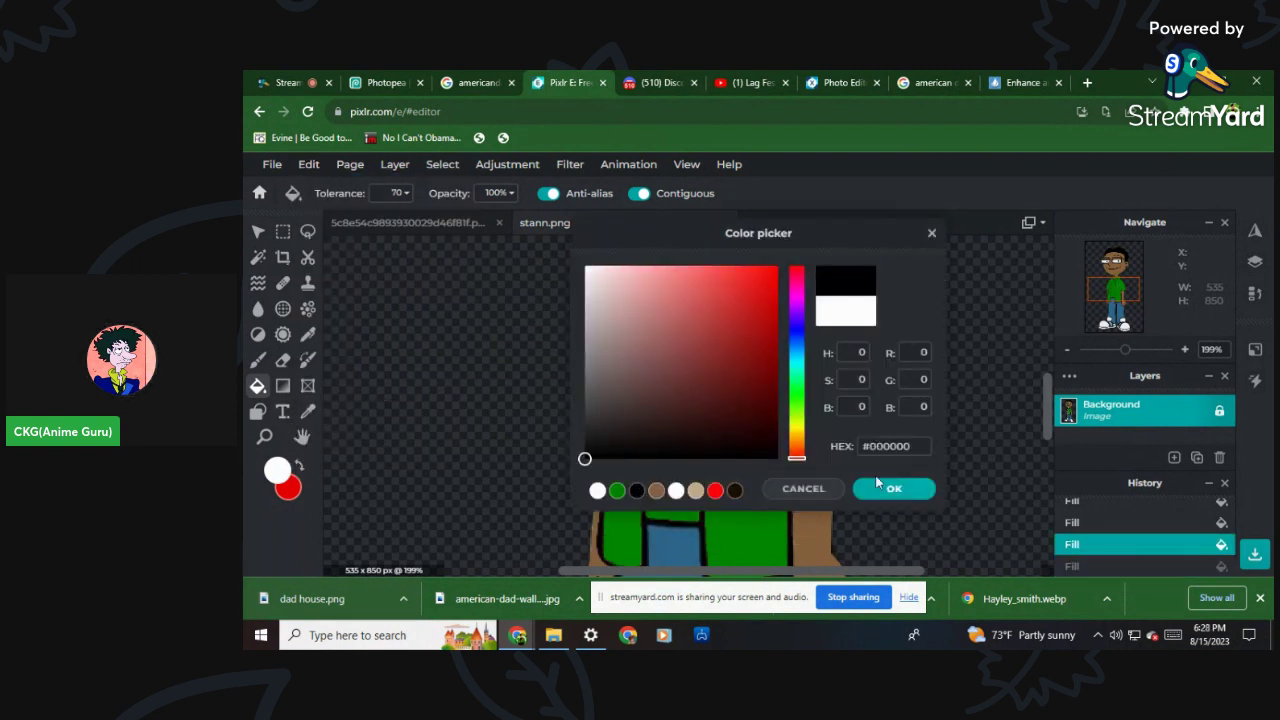
{"action": "left_click", "coordinate": [894, 488]}
{"action": "key", "text": "b"}
{"action": "scroll", "coordinate": [660, 302], "scroll_direction": "up", "scroll_amount": 3}
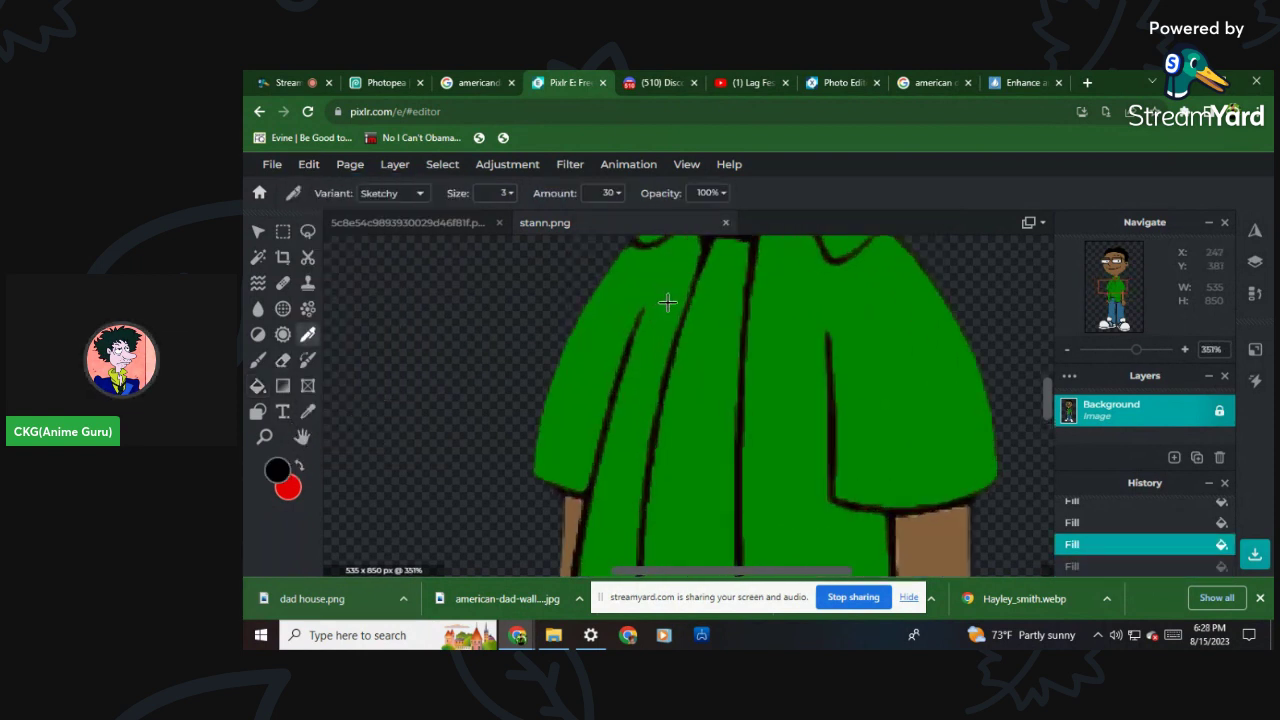
{"action": "scroll", "coordinate": [686, 290], "scroll_direction": "down", "scroll_amount": 4}
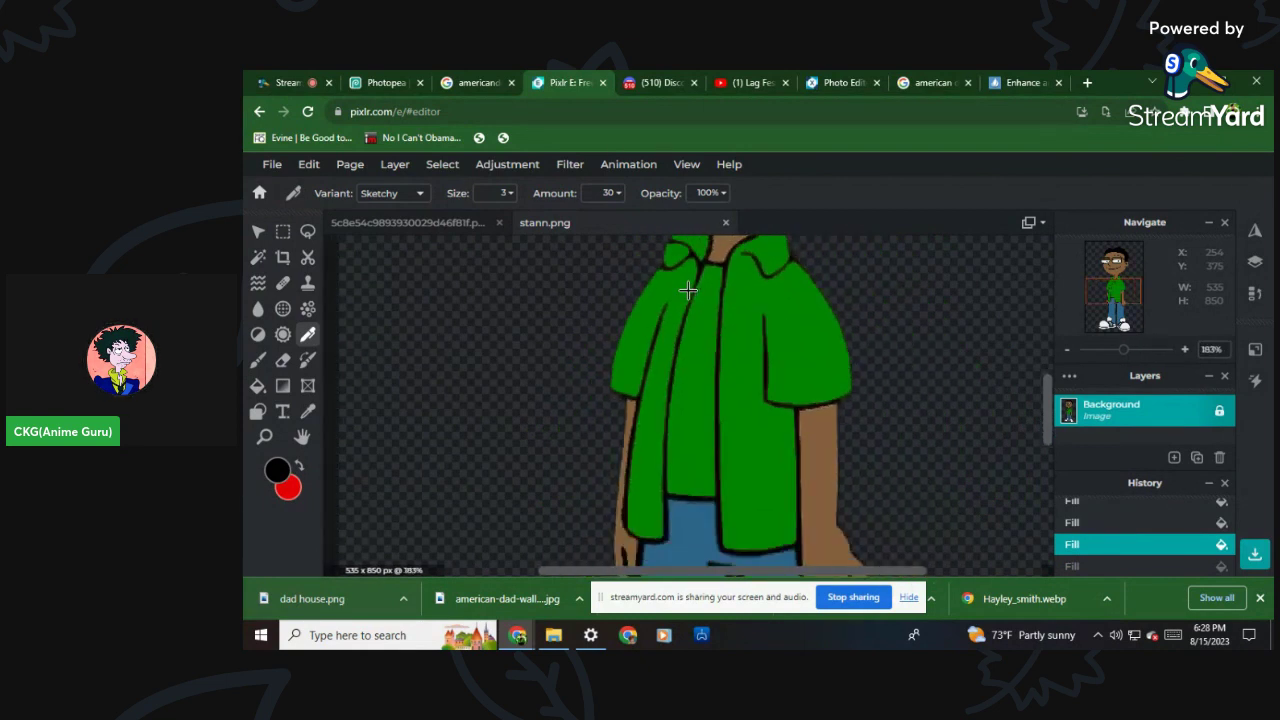
{"action": "scroll", "coordinate": [690, 285], "scroll_direction": "up", "scroll_amount": 5}
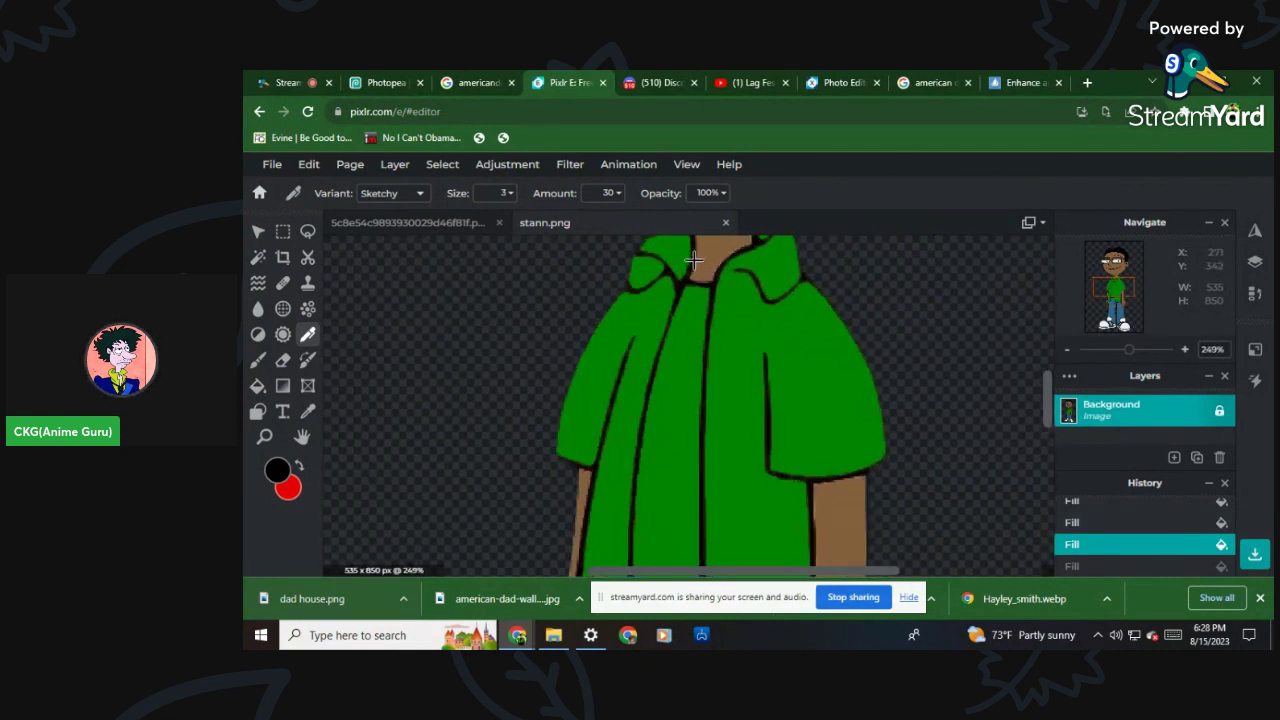
{"action": "scroll", "coordinate": [698, 272], "scroll_direction": "up", "scroll_amount": 4}
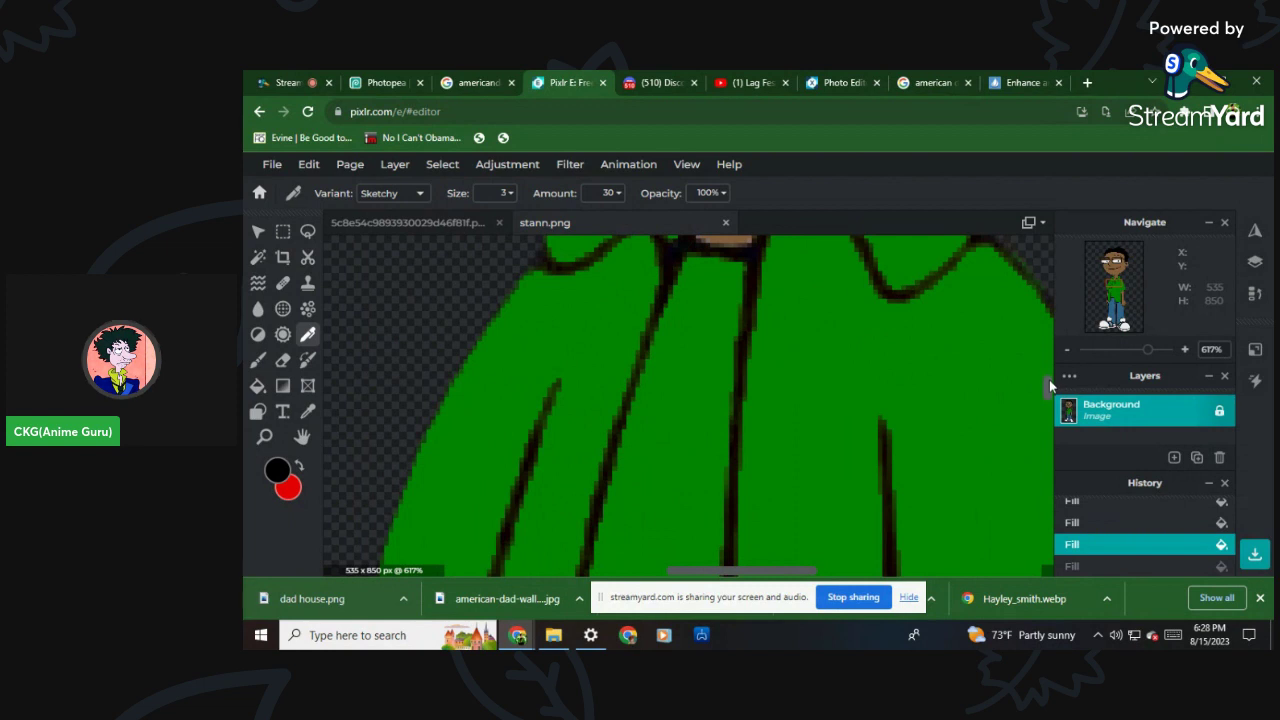
{"action": "left_click_drag", "start_coordinate": [1048, 384], "coordinate": [1050, 372]}
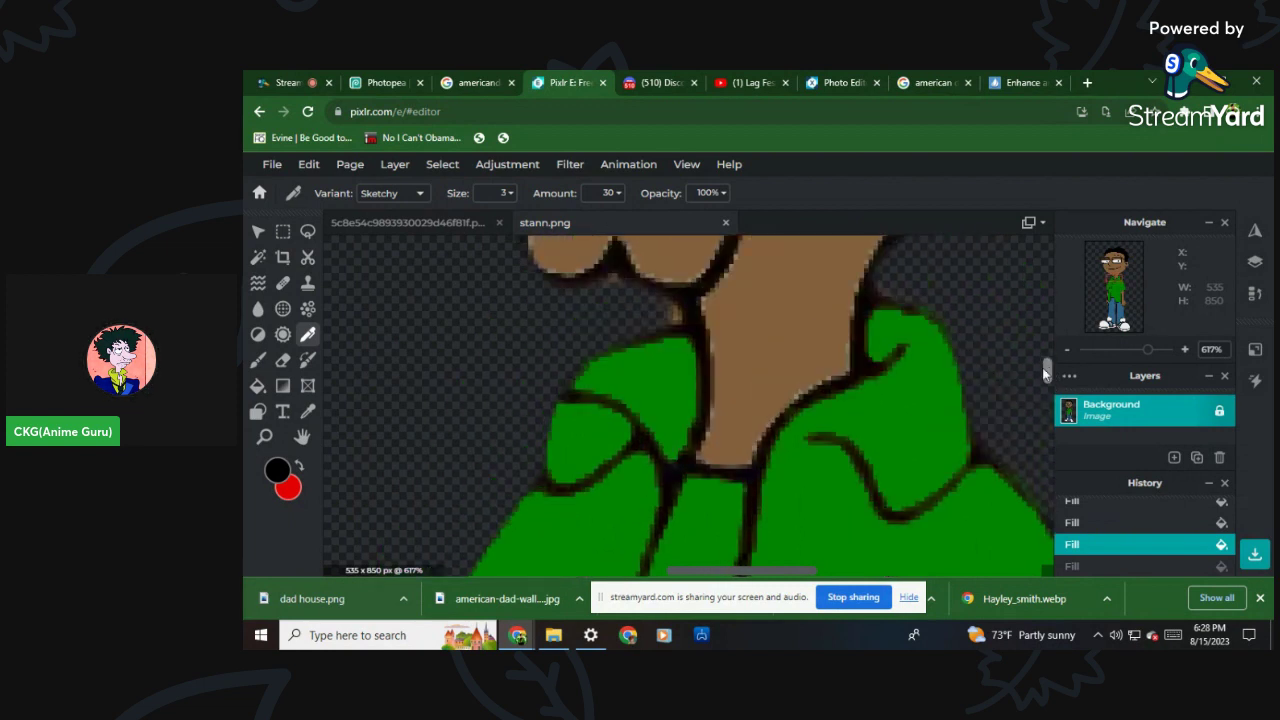
{"action": "scroll", "coordinate": [683, 466], "scroll_direction": "down", "scroll_amount": 4}
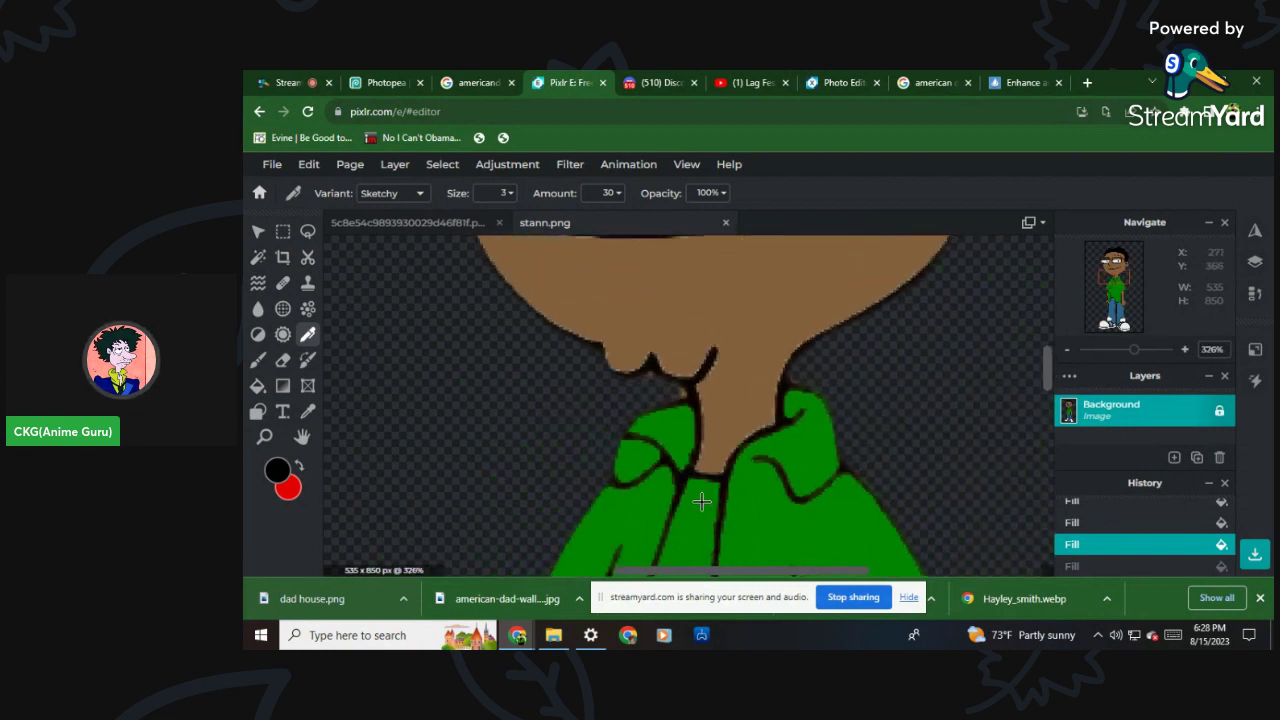
{"action": "scroll", "coordinate": [701, 502], "scroll_direction": "up", "scroll_amount": 2}
{"action": "scroll", "coordinate": [700, 510], "scroll_direction": "up", "scroll_amount": 4}
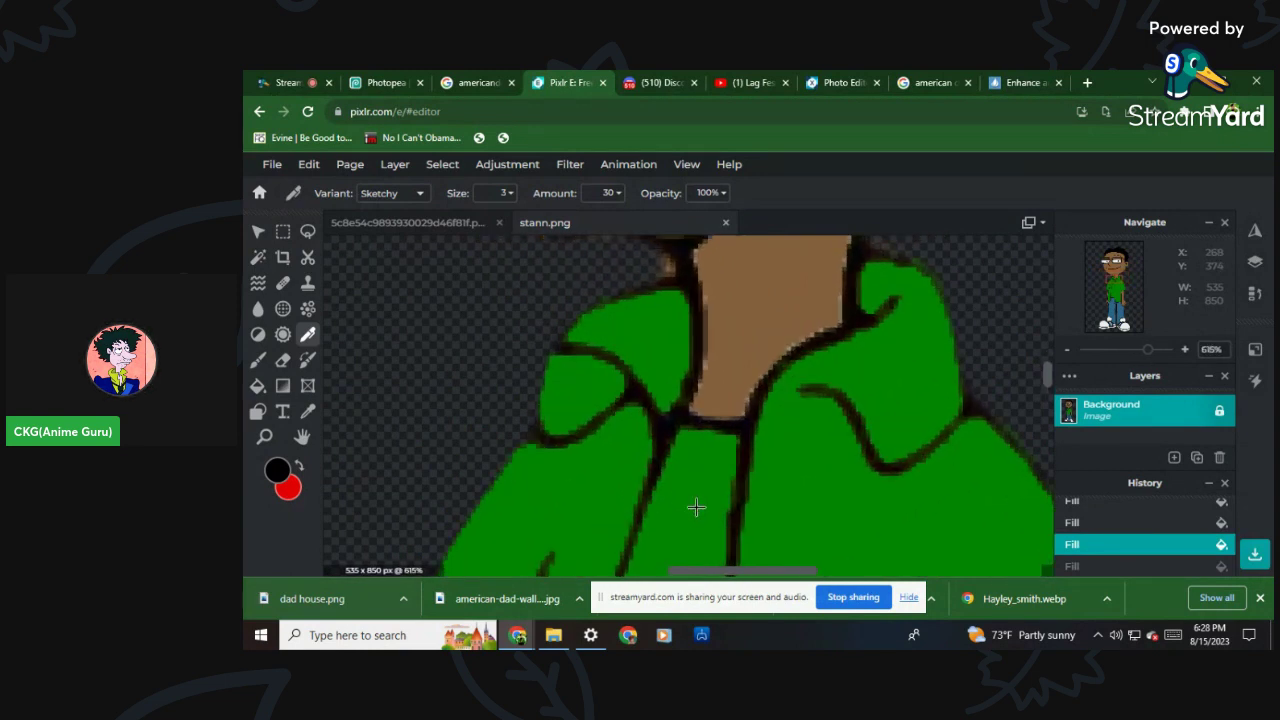
{"action": "left_click_drag", "start_coordinate": [1047, 373], "coordinate": [1046, 381]}
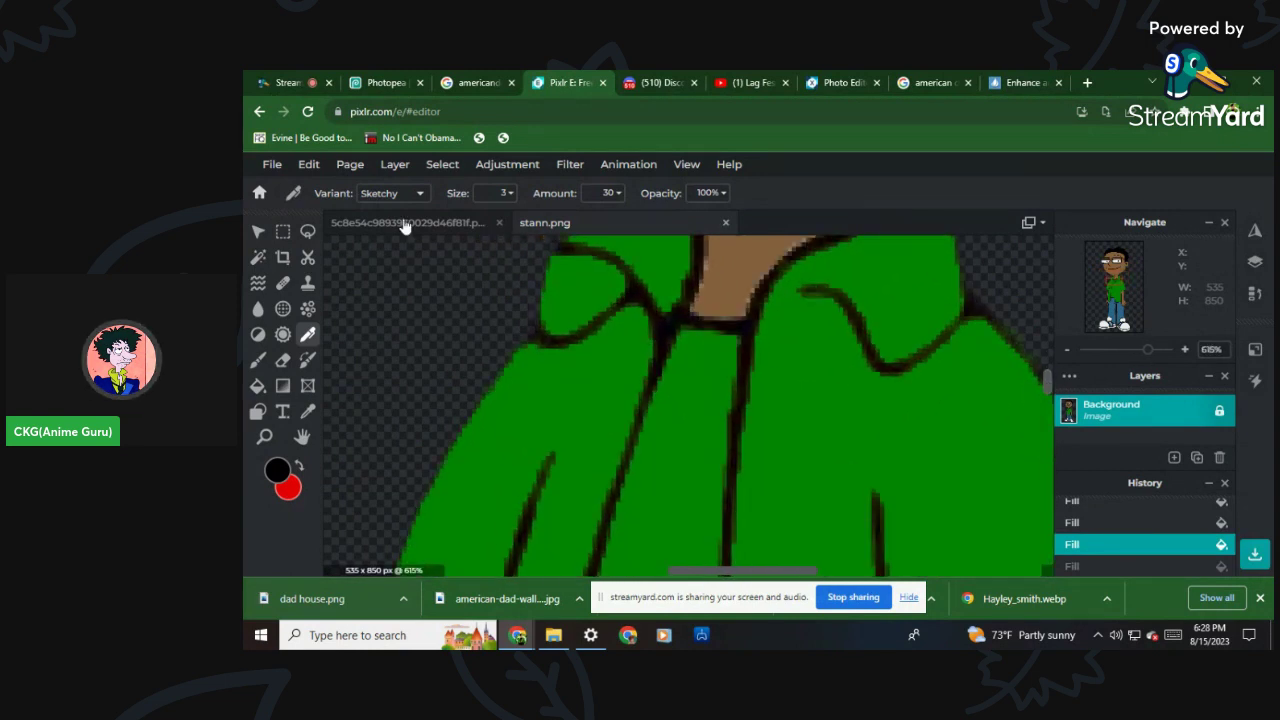
Set white as the painting colour.
{"action": "left_click", "coordinate": [280, 470]}
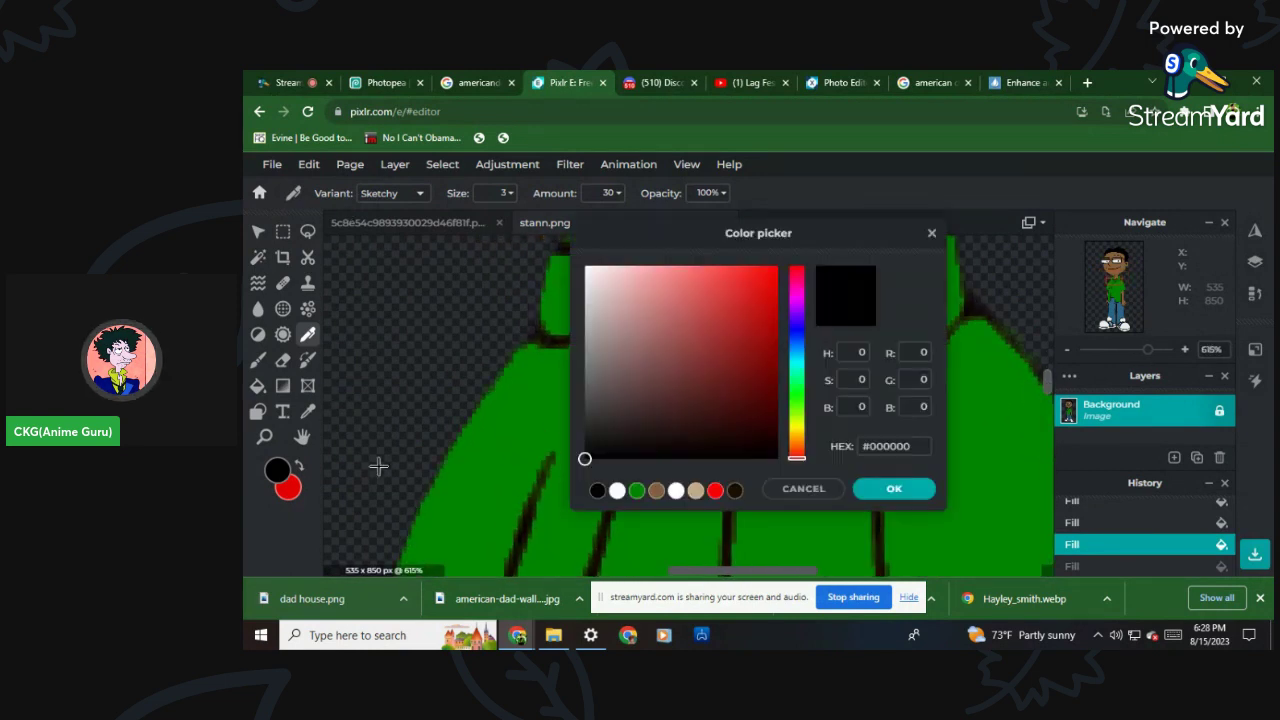
{"action": "left_click", "coordinate": [617, 491]}
{"action": "left_click", "coordinate": [894, 489]}
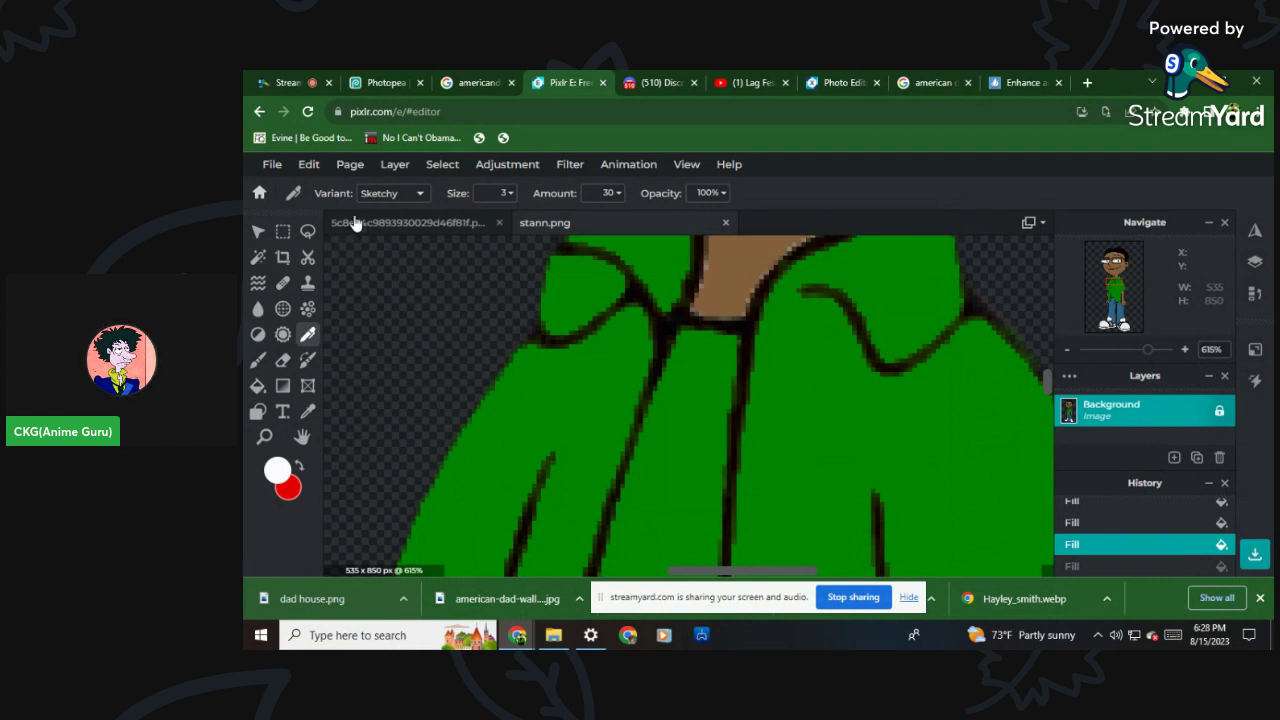
Fill the shirt under the green jacket white with the Paint Bucket at tolerance 37.
{"action": "left_click", "coordinate": [258, 385]}
{"action": "scroll", "coordinate": [540, 342], "scroll_direction": "down", "scroll_amount": 4}
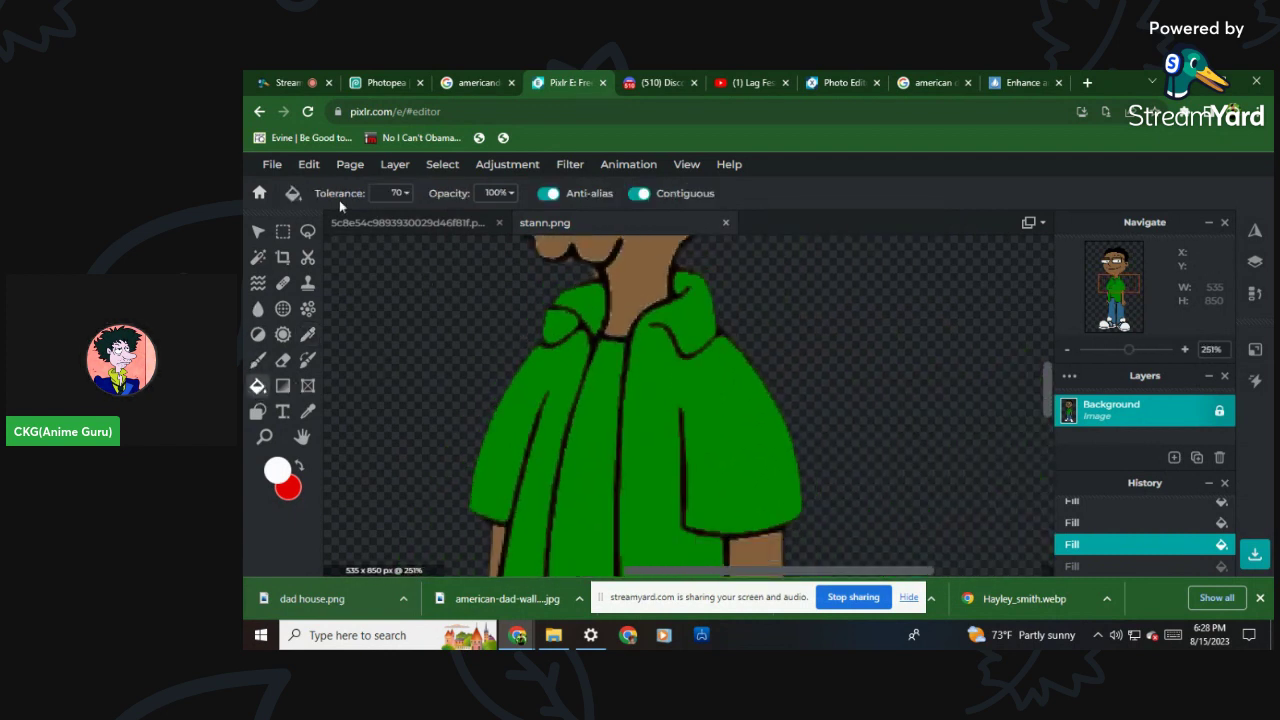
{"action": "left_click", "coordinate": [398, 193]}
{"action": "left_click_drag", "start_coordinate": [306, 221], "coordinate": [289, 223]}
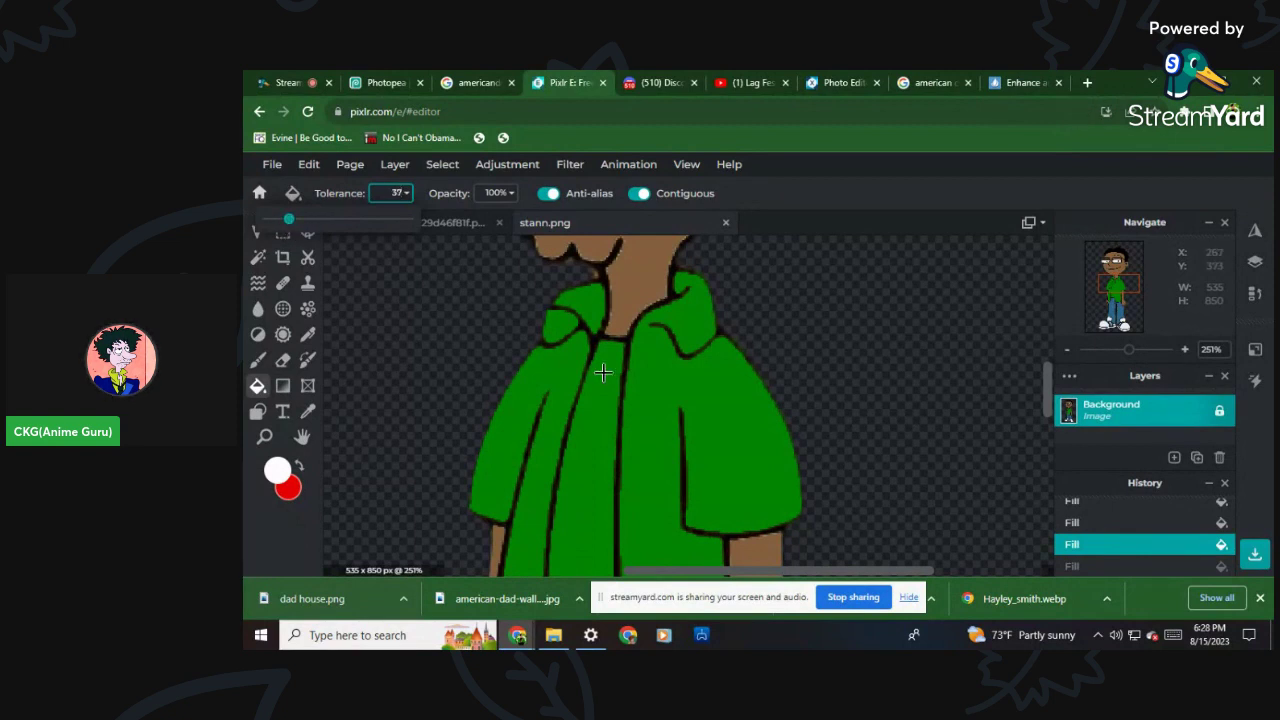
{"action": "left_click", "coordinate": [600, 391]}
Try a tan shade in the colour picker for the next fill.
{"action": "scroll", "coordinate": [600, 391], "scroll_direction": "down", "scroll_amount": 5}
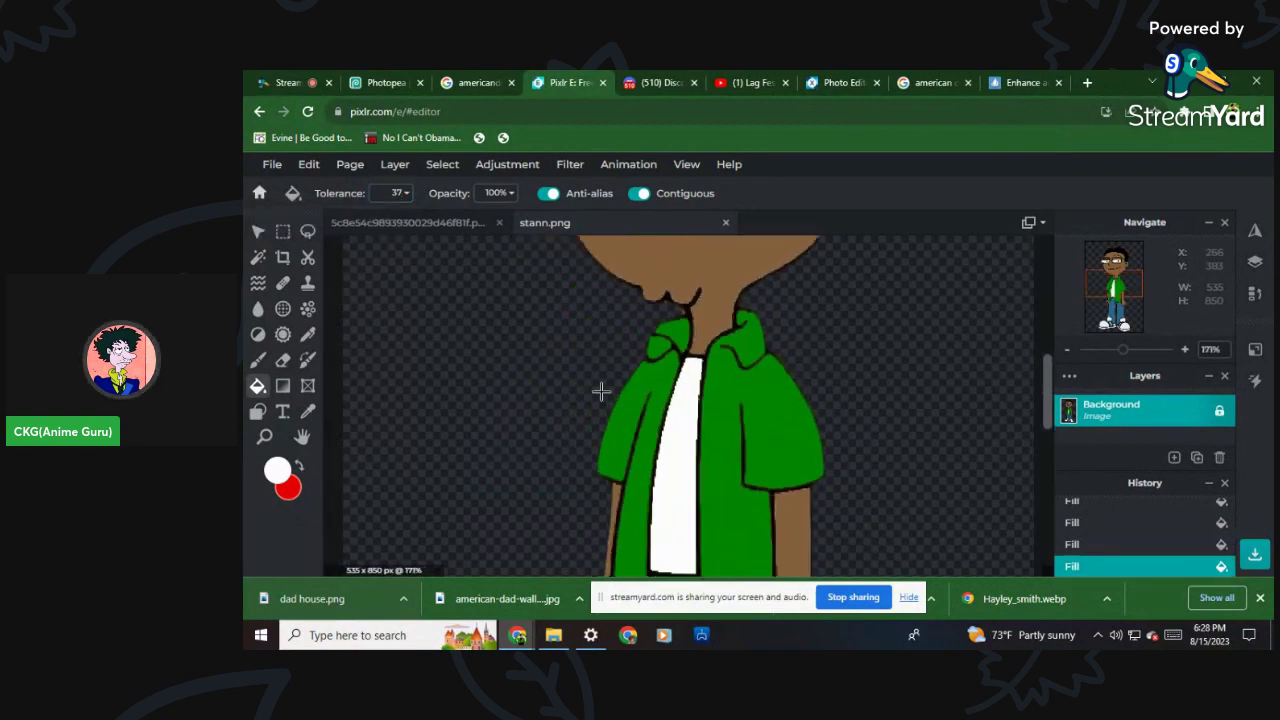
{"action": "scroll", "coordinate": [692, 449], "scroll_direction": "down", "scroll_amount": 2}
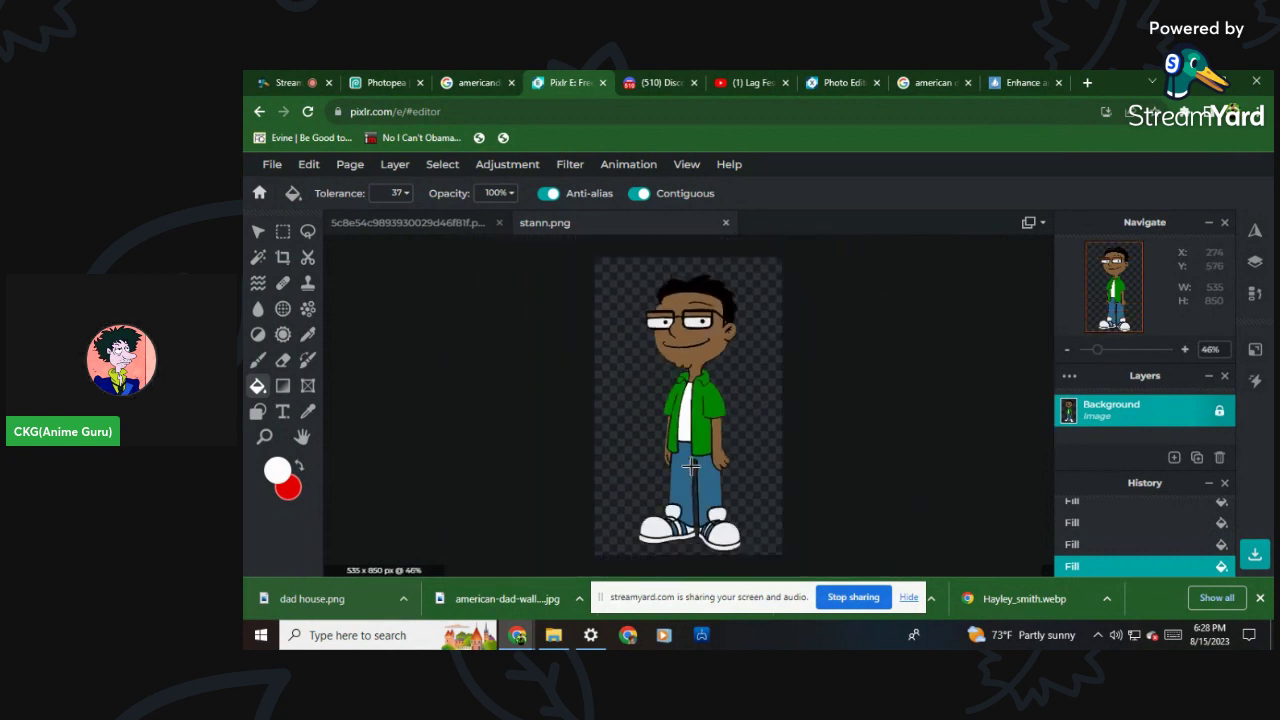
{"action": "scroll", "coordinate": [692, 449], "scroll_direction": "up", "scroll_amount": 2}
{"action": "left_click_drag", "start_coordinate": [1043, 365], "coordinate": [1046, 388]}
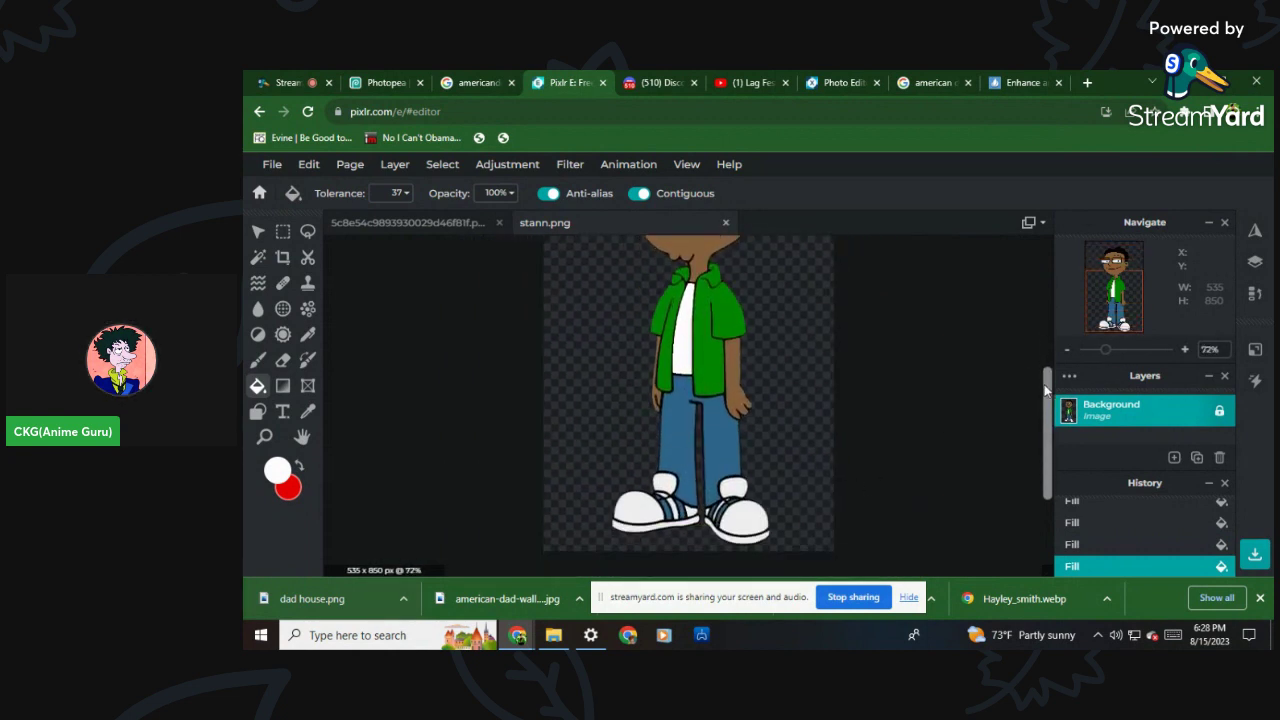
{"action": "scroll", "coordinate": [790, 440], "scroll_direction": "up", "scroll_amount": 1}
{"action": "left_click", "coordinate": [275, 470]}
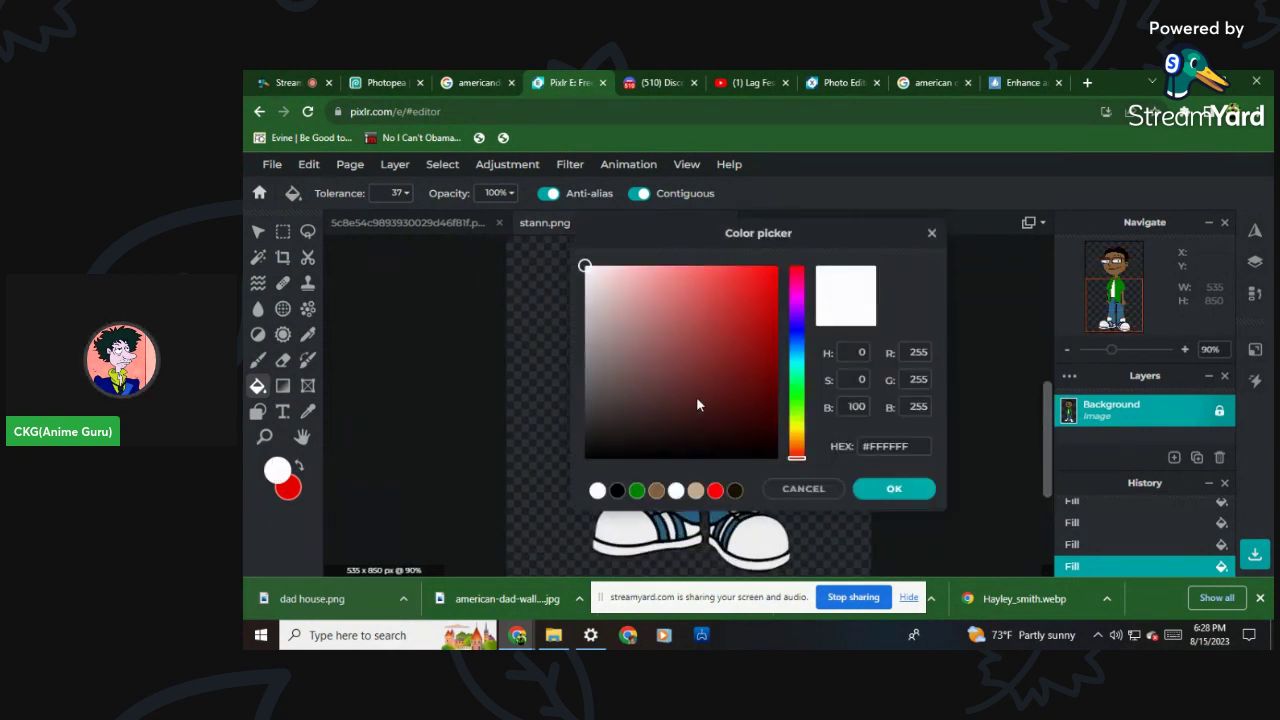
{"action": "left_click", "coordinate": [703, 401]}
Fill the character's pants with the tan colour and zoom in on the legs.
{"action": "left_click", "coordinate": [695, 490]}
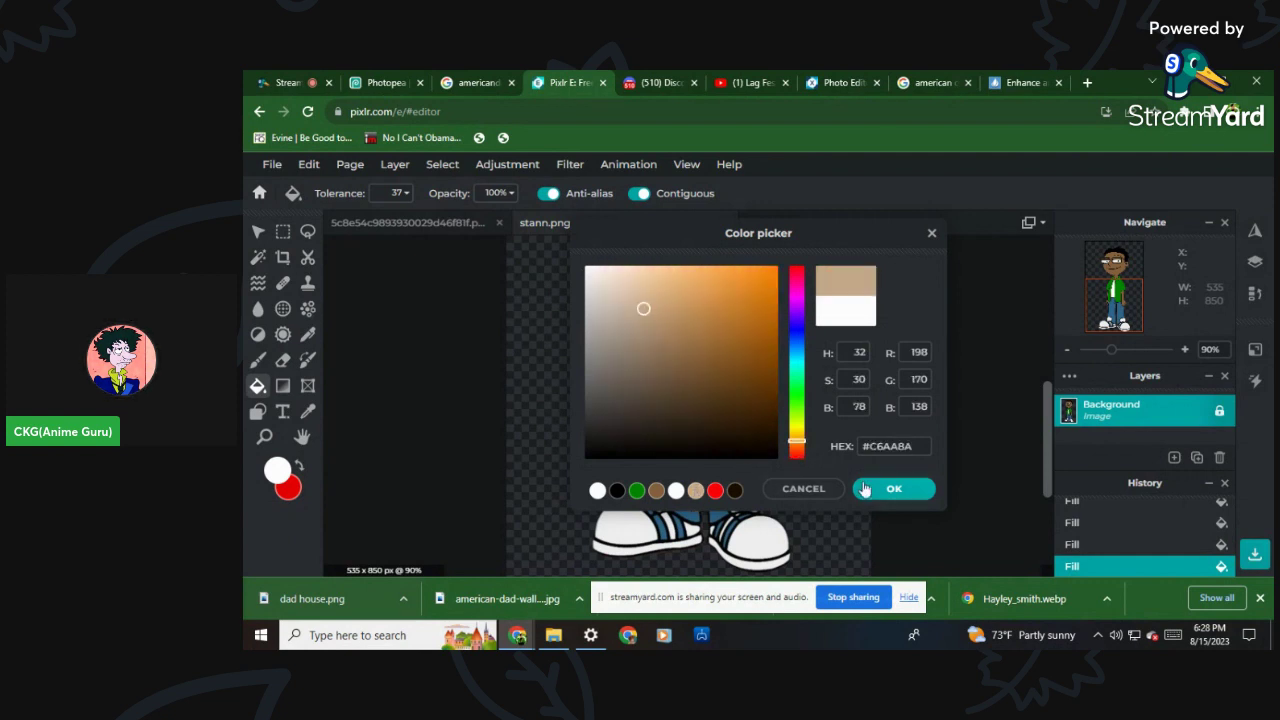
{"action": "left_click", "coordinate": [893, 488]}
{"action": "left_click", "coordinate": [725, 428]}
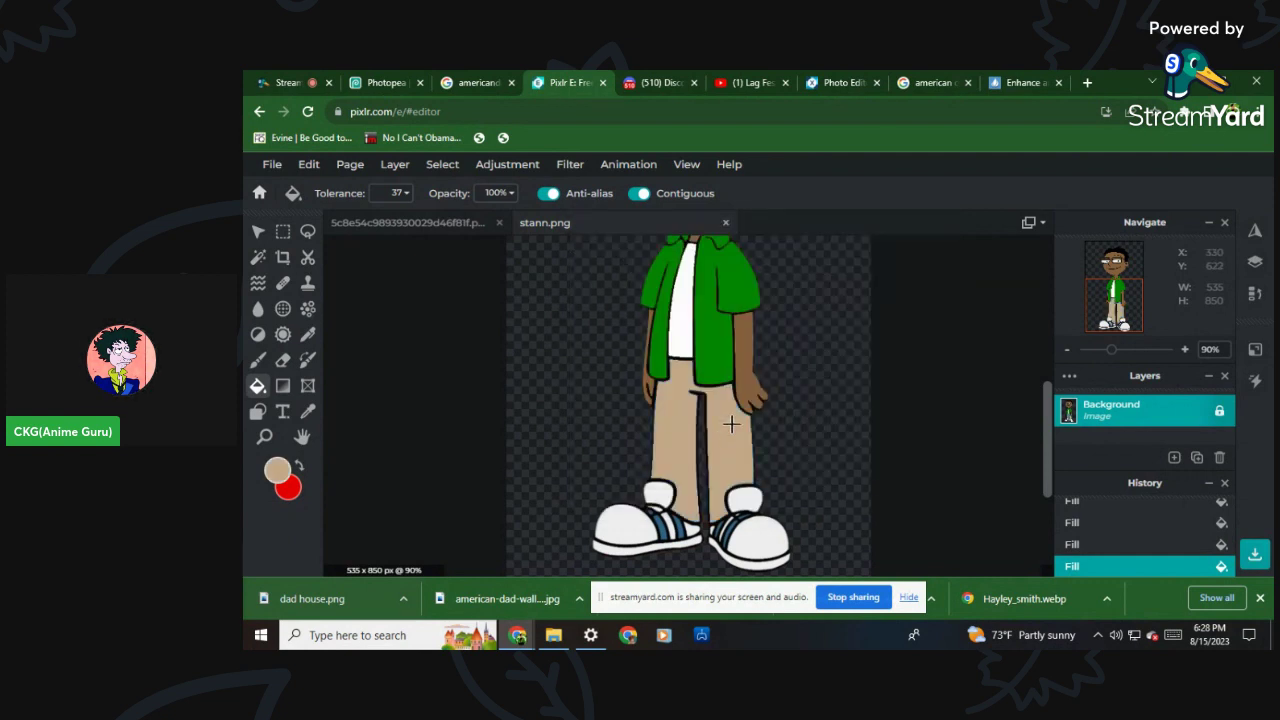
{"action": "key", "text": "ctrl+plus"}
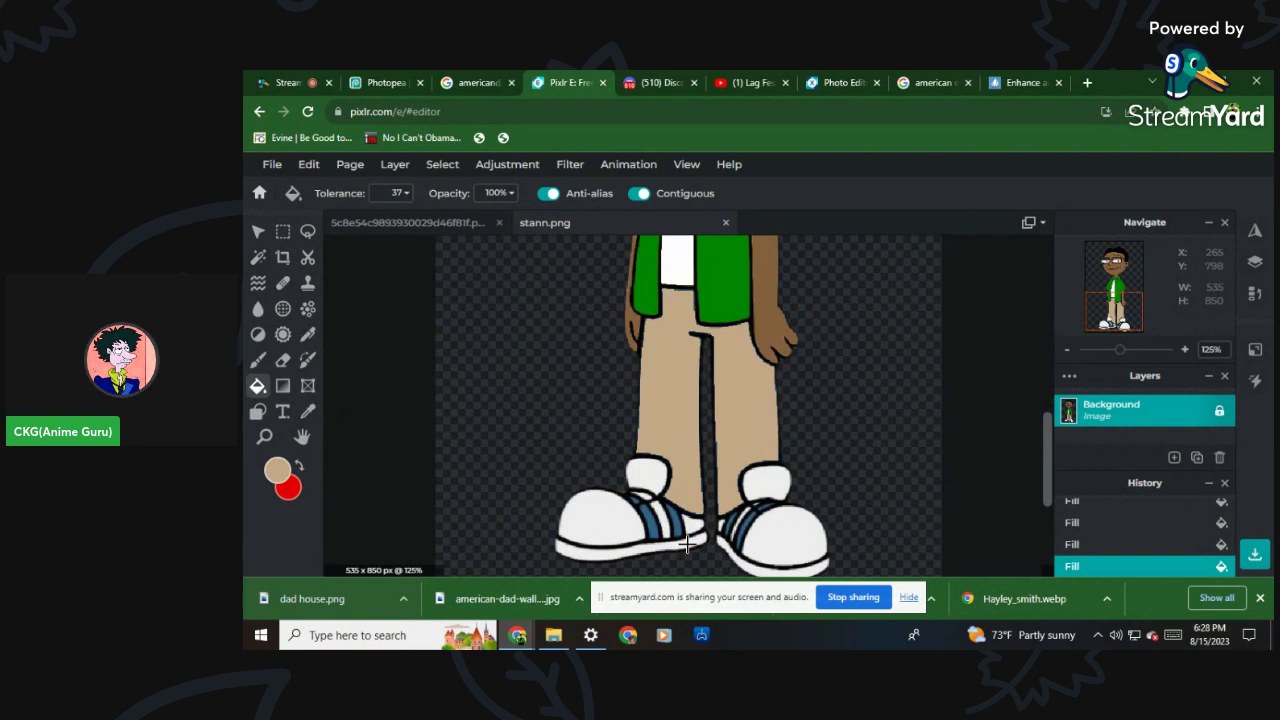
Fill two stripes on the left shoe black.
{"action": "left_click", "coordinate": [276, 470]}
{"action": "left_click", "coordinate": [692, 455]}
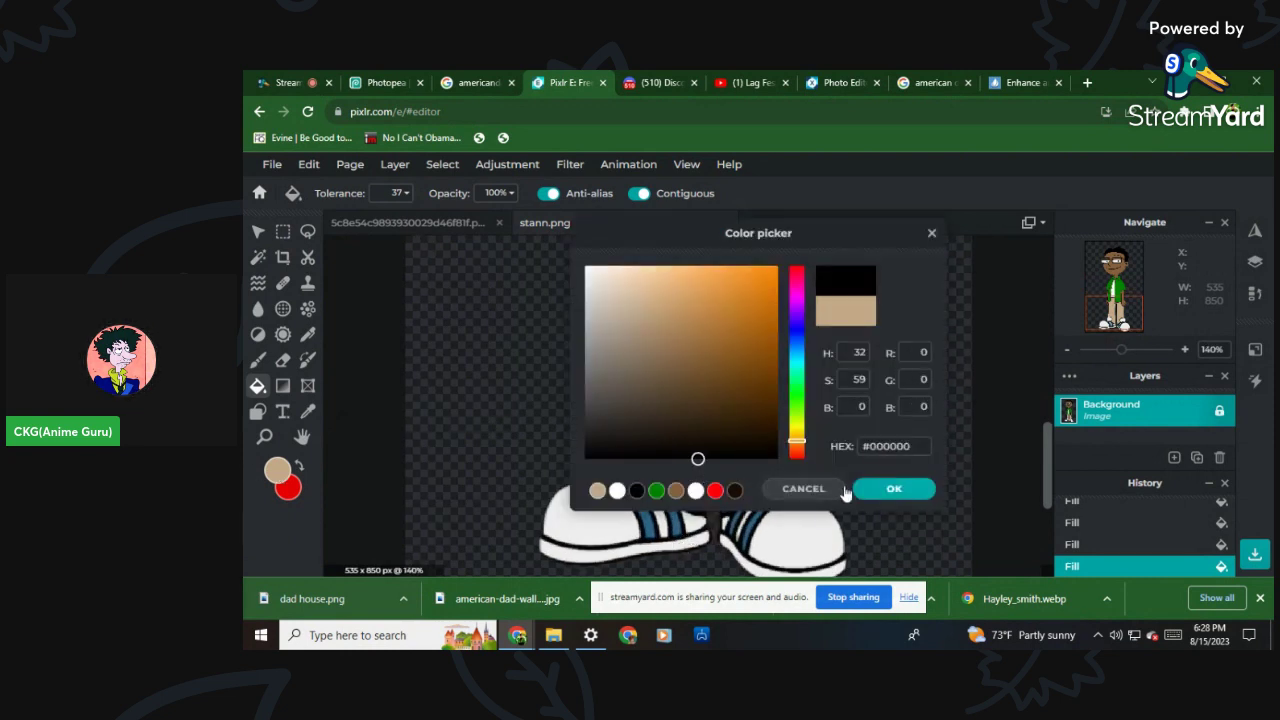
{"action": "left_click", "coordinate": [893, 488]}
{"action": "left_click", "coordinate": [643, 510]}
{"action": "left_click", "coordinate": [665, 510]}
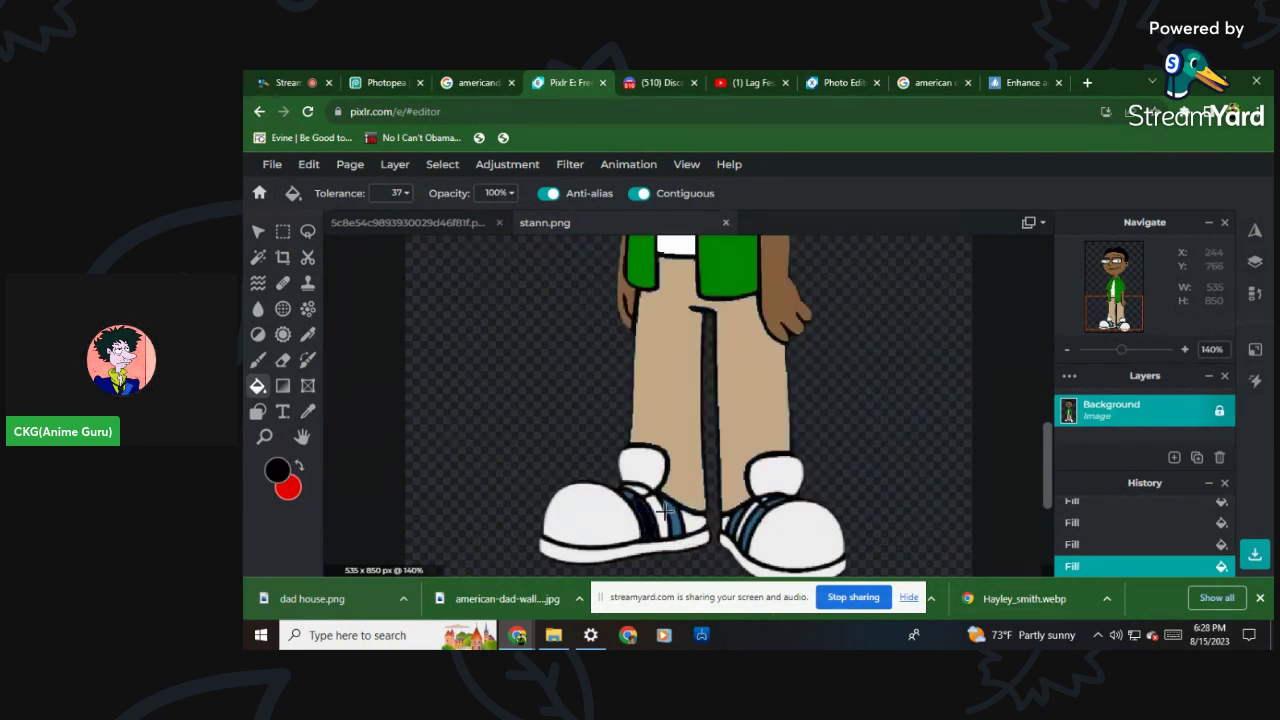
Switch to green, undo the black stripe fill, and fill the left-shoe stripe green.
{"action": "left_click", "coordinate": [277, 470]}
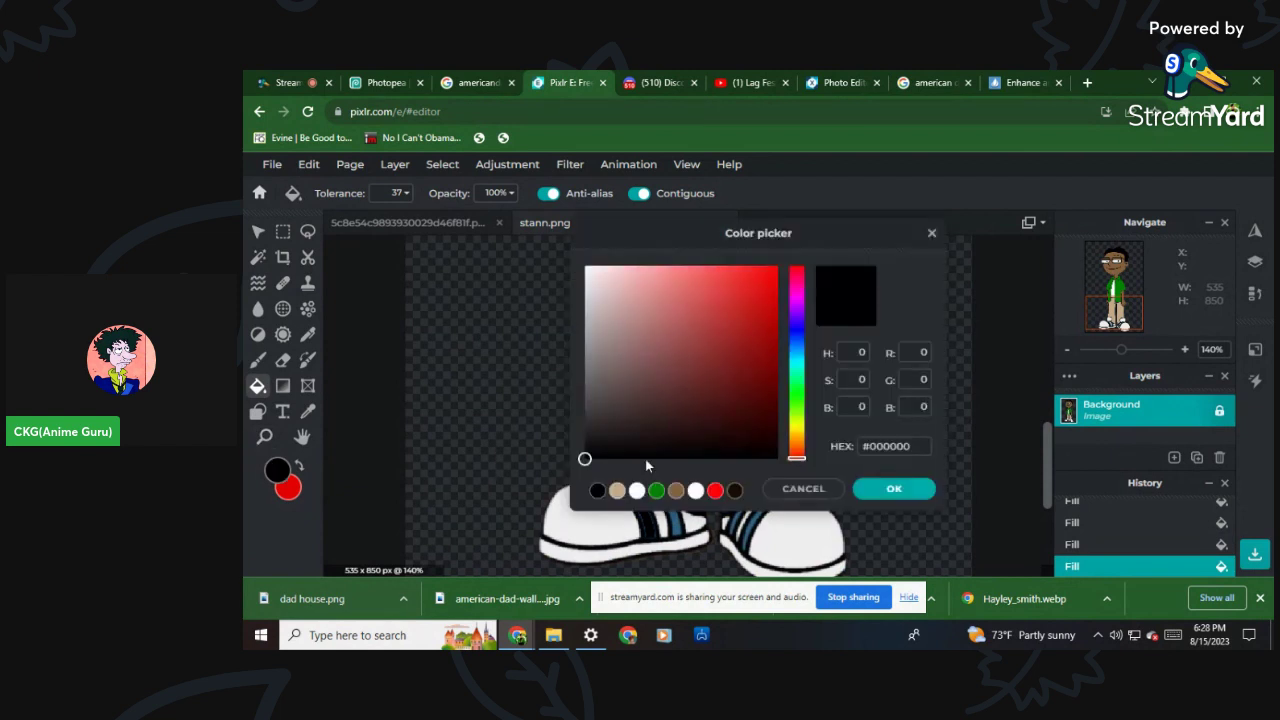
{"action": "left_click", "coordinate": [656, 490]}
{"action": "left_click", "coordinate": [893, 488]}
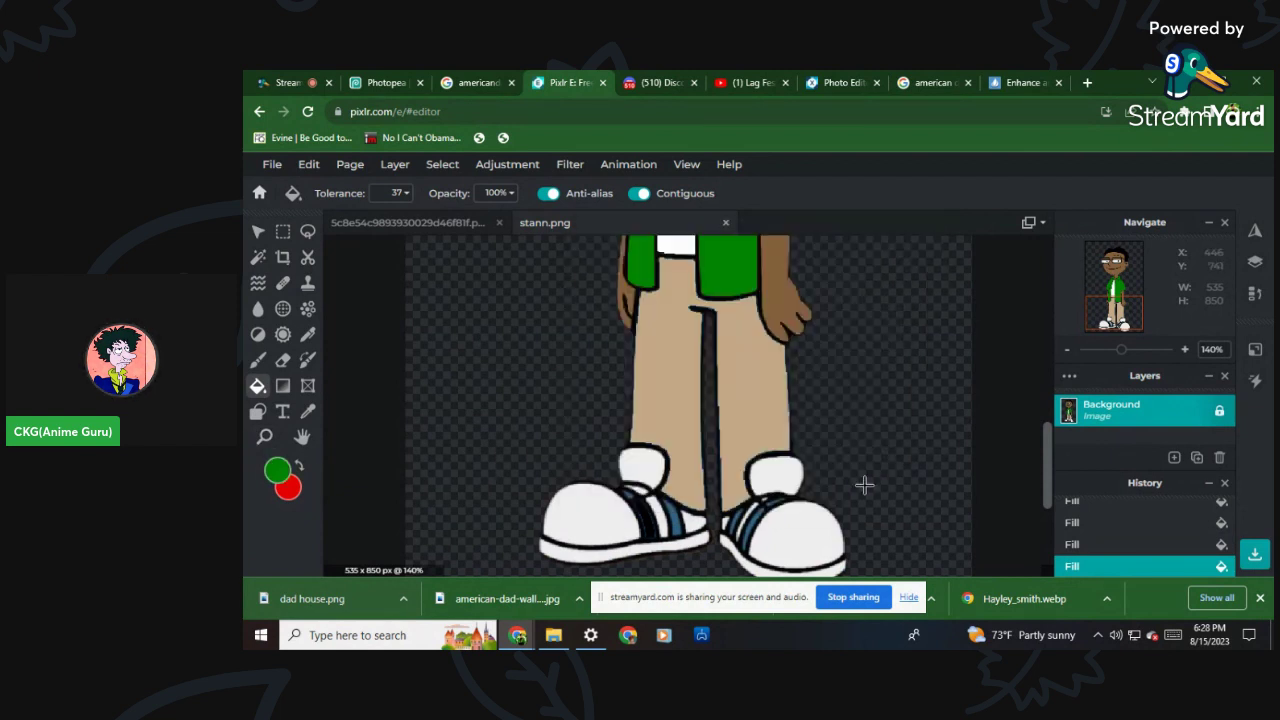
{"action": "left_click", "coordinate": [308, 164]}
{"action": "left_click", "coordinate": [313, 185]}
{"action": "left_click", "coordinate": [645, 514]}
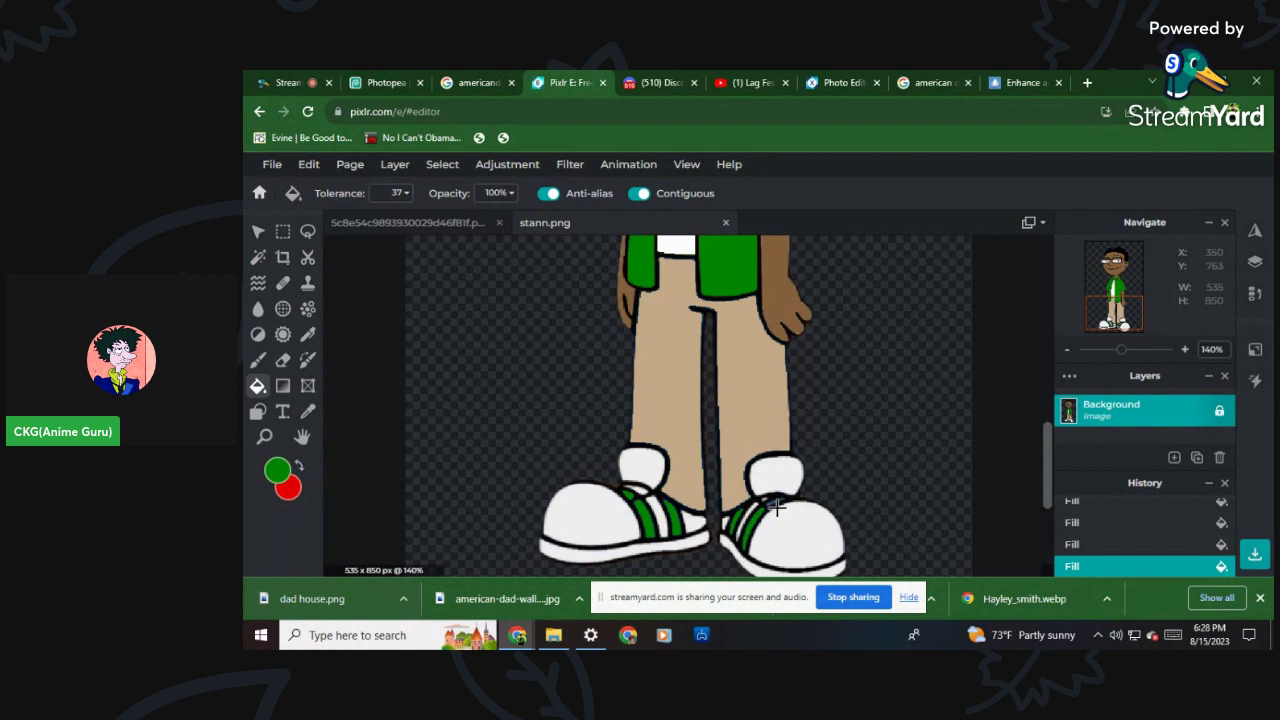
Fill the small right-shoe stripe green, undoing the fill that flooded the shoe.
{"action": "left_click", "coordinate": [773, 505]}
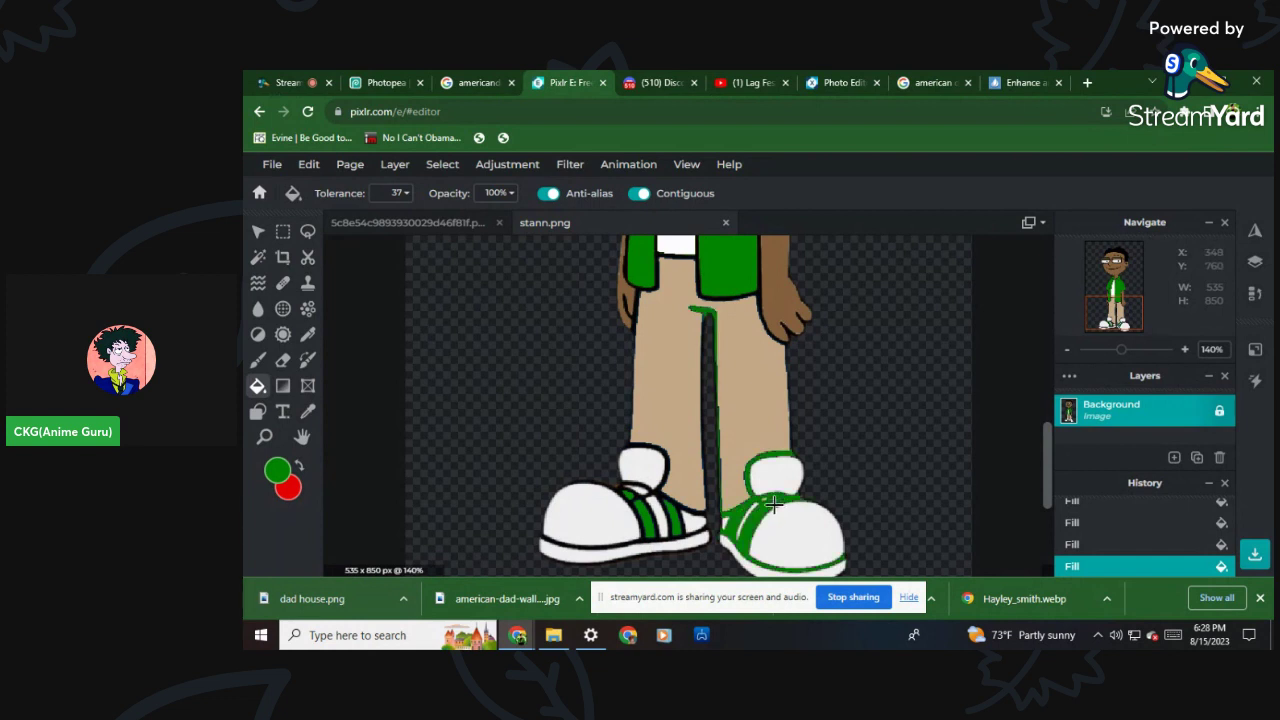
{"action": "left_click", "coordinate": [308, 164]}
{"action": "left_click", "coordinate": [325, 186]}
{"action": "scroll", "coordinate": [820, 490], "scroll_direction": "up", "scroll_amount": 3}
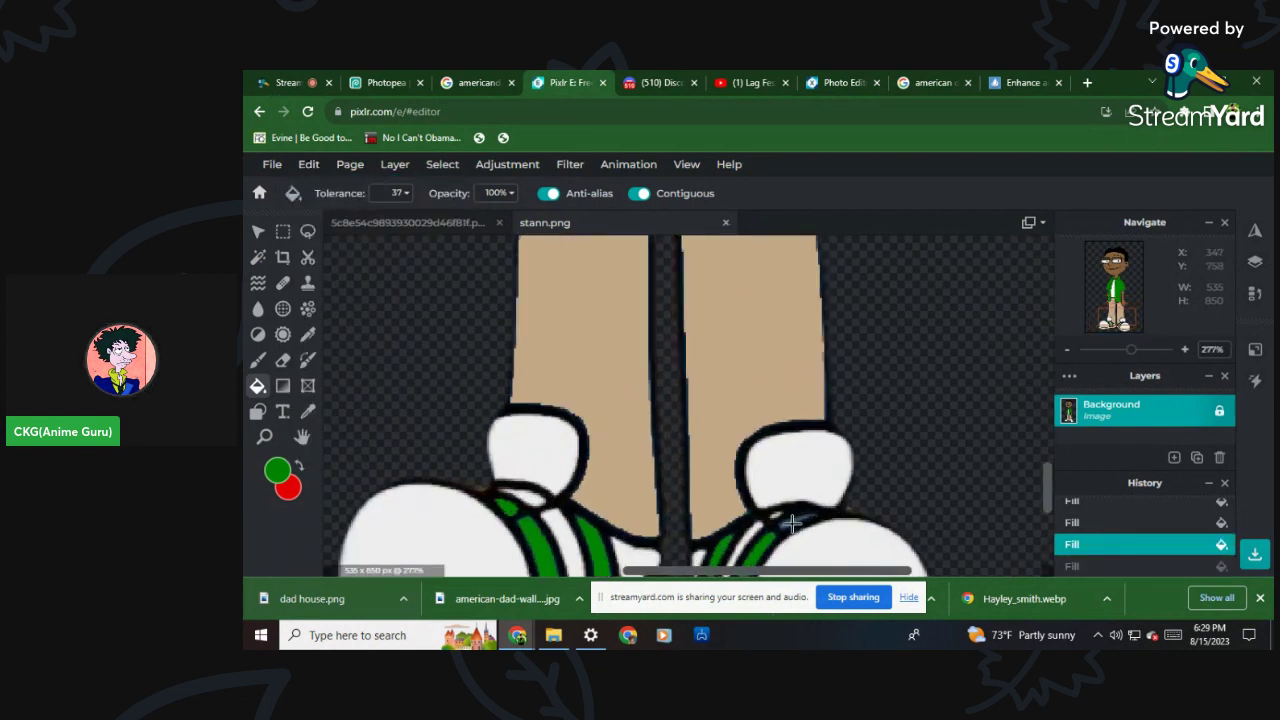
{"action": "left_click", "coordinate": [789, 523]}
Fill both shoe soles green as a trial.
{"action": "scroll", "coordinate": [789, 523], "scroll_direction": "down", "scroll_amount": 6}
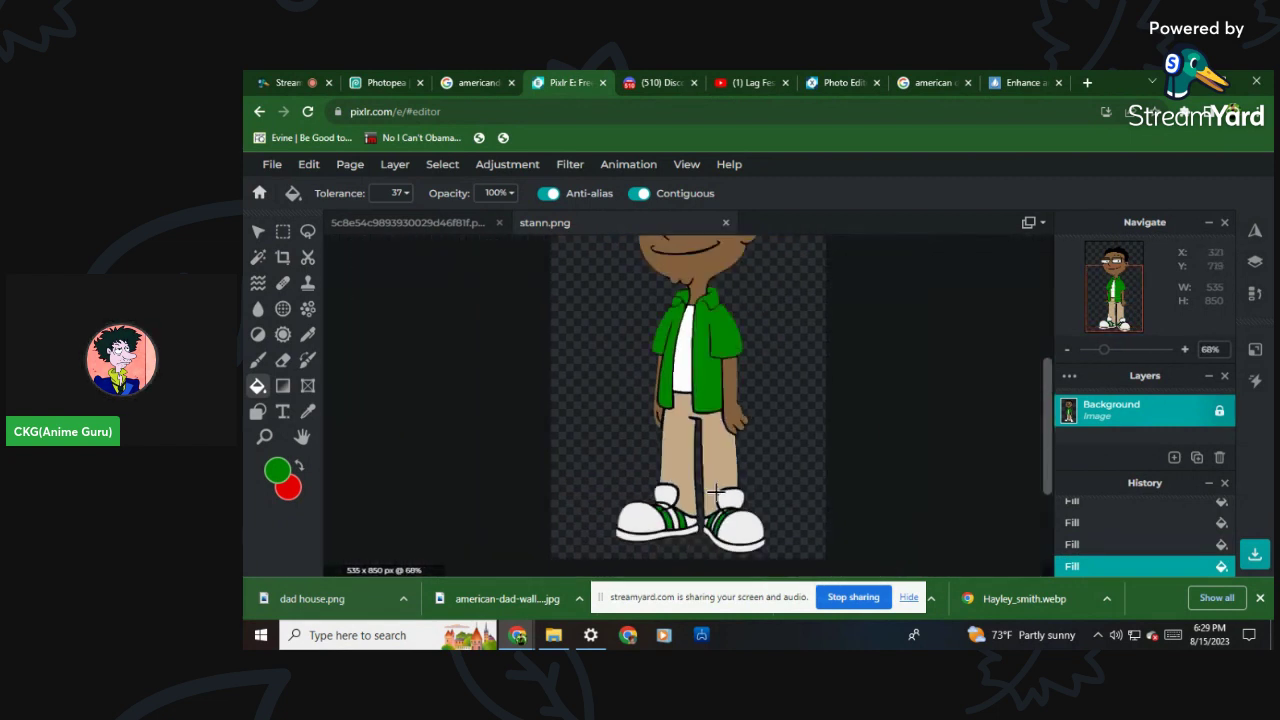
{"action": "scroll", "coordinate": [692, 525], "scroll_direction": "up", "scroll_amount": 3}
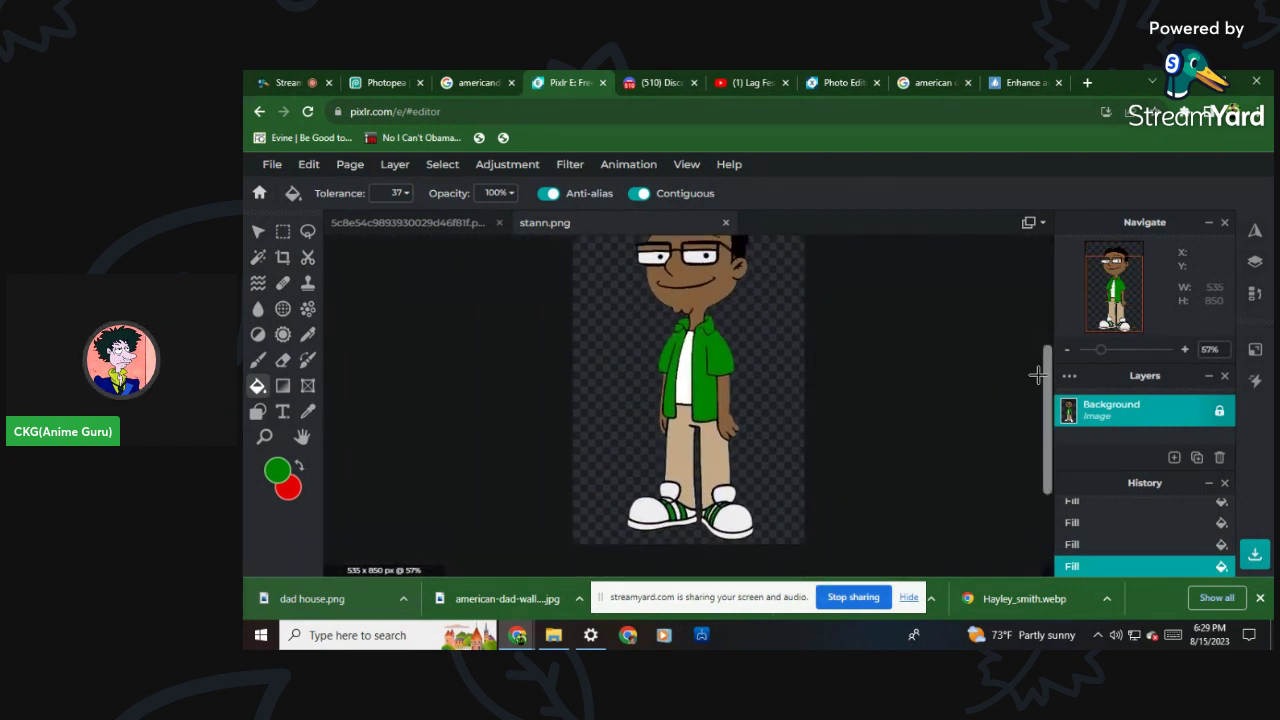
{"action": "scroll", "coordinate": [657, 520], "scroll_direction": "up", "scroll_amount": 2}
{"action": "scroll", "coordinate": [614, 520], "scroll_direction": "up", "scroll_amount": 2}
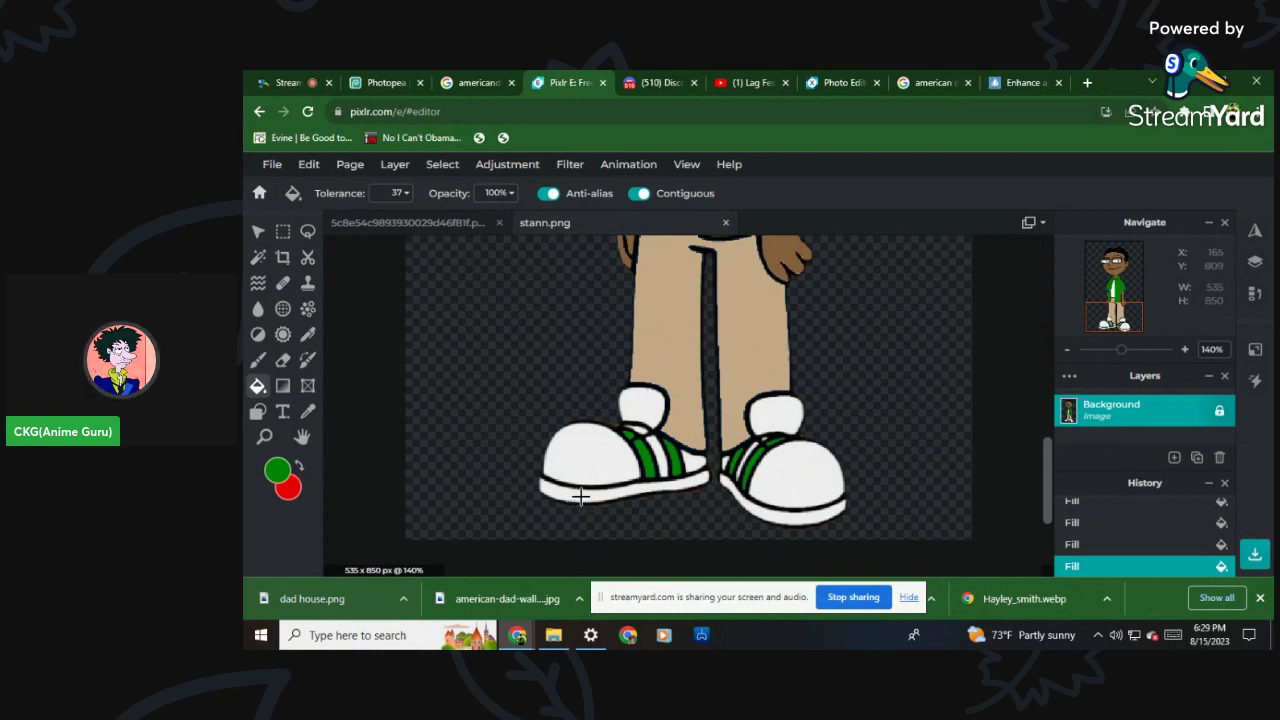
{"action": "left_click", "coordinate": [581, 496]}
{"action": "left_click", "coordinate": [783, 513]}
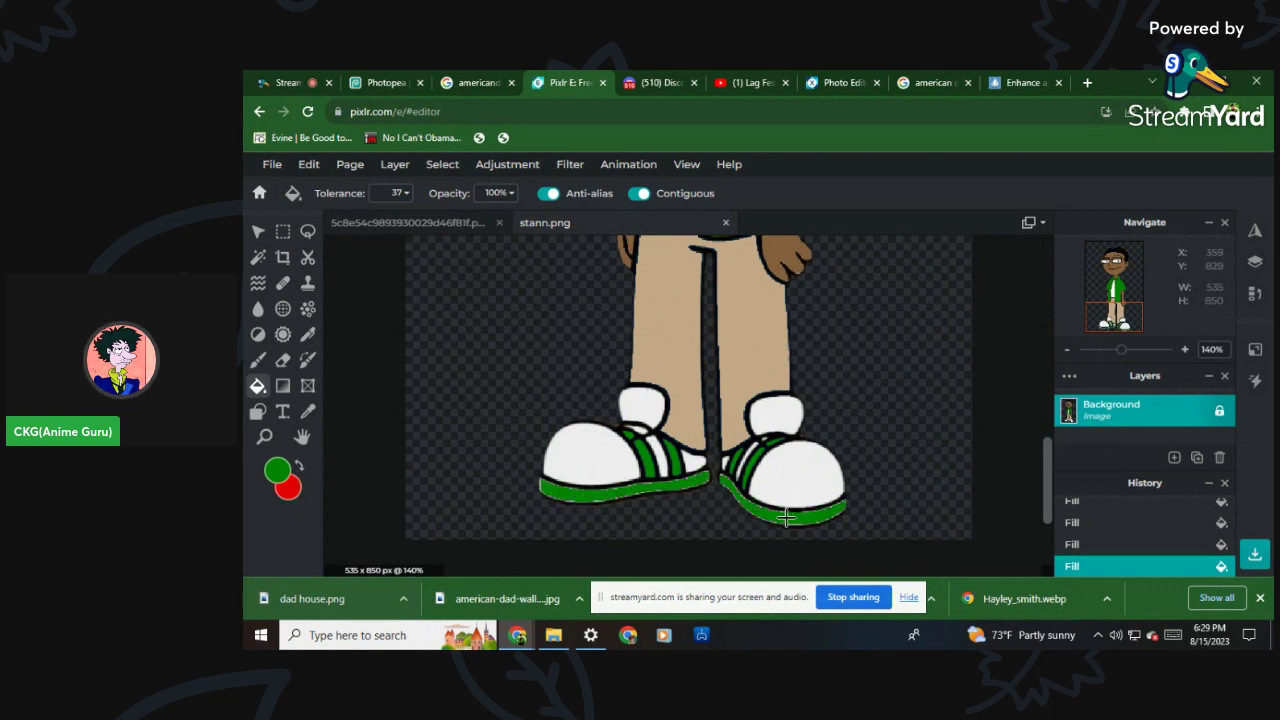
Undo both sole fills to restore the white soles.
{"action": "scroll", "coordinate": [782, 516], "scroll_direction": "down", "scroll_amount": 5}
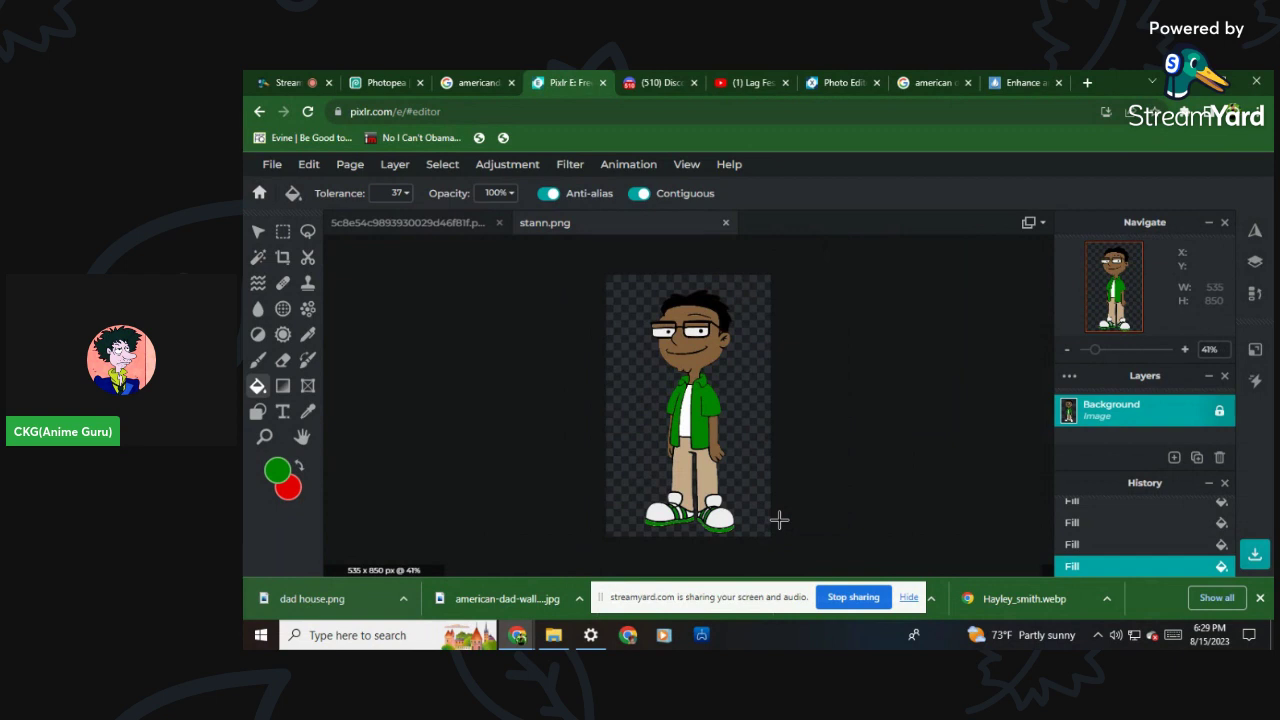
{"action": "left_click", "coordinate": [309, 167]}
{"action": "left_click", "coordinate": [316, 180]}
{"action": "left_click", "coordinate": [309, 167]}
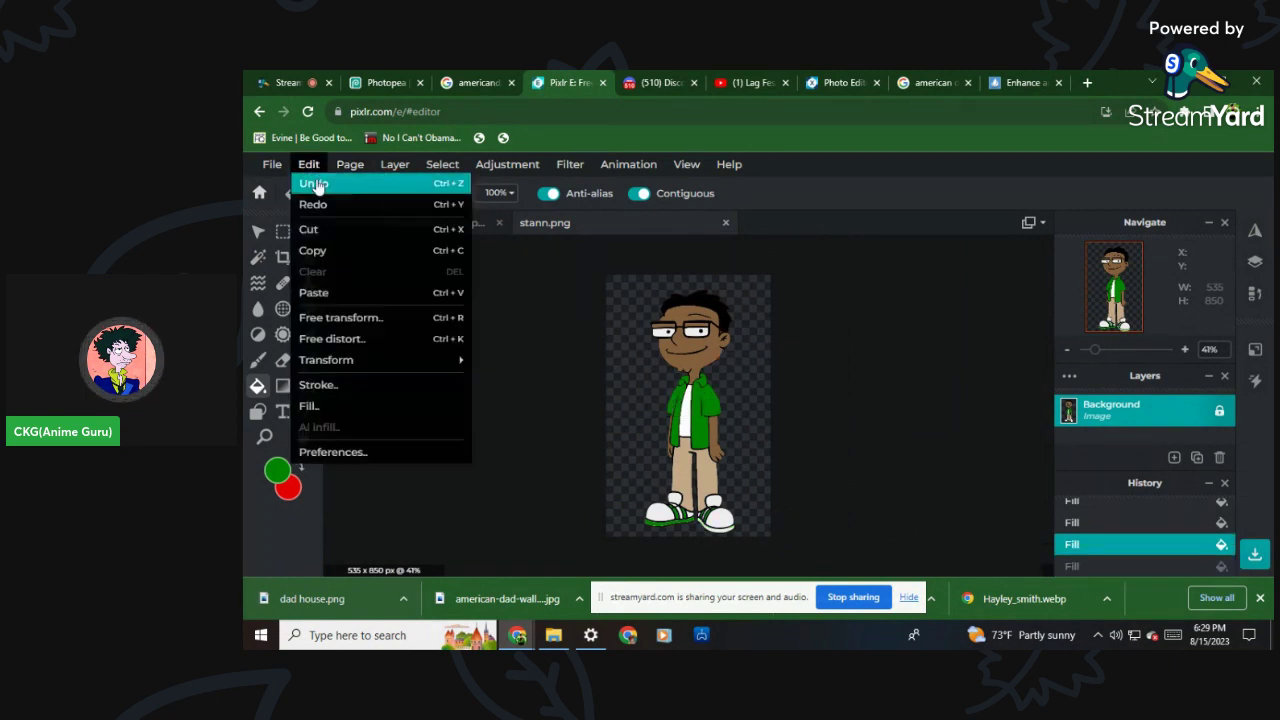
{"action": "left_click", "coordinate": [318, 181]}
{"action": "scroll", "coordinate": [748, 452], "scroll_direction": "up", "scroll_amount": 3}
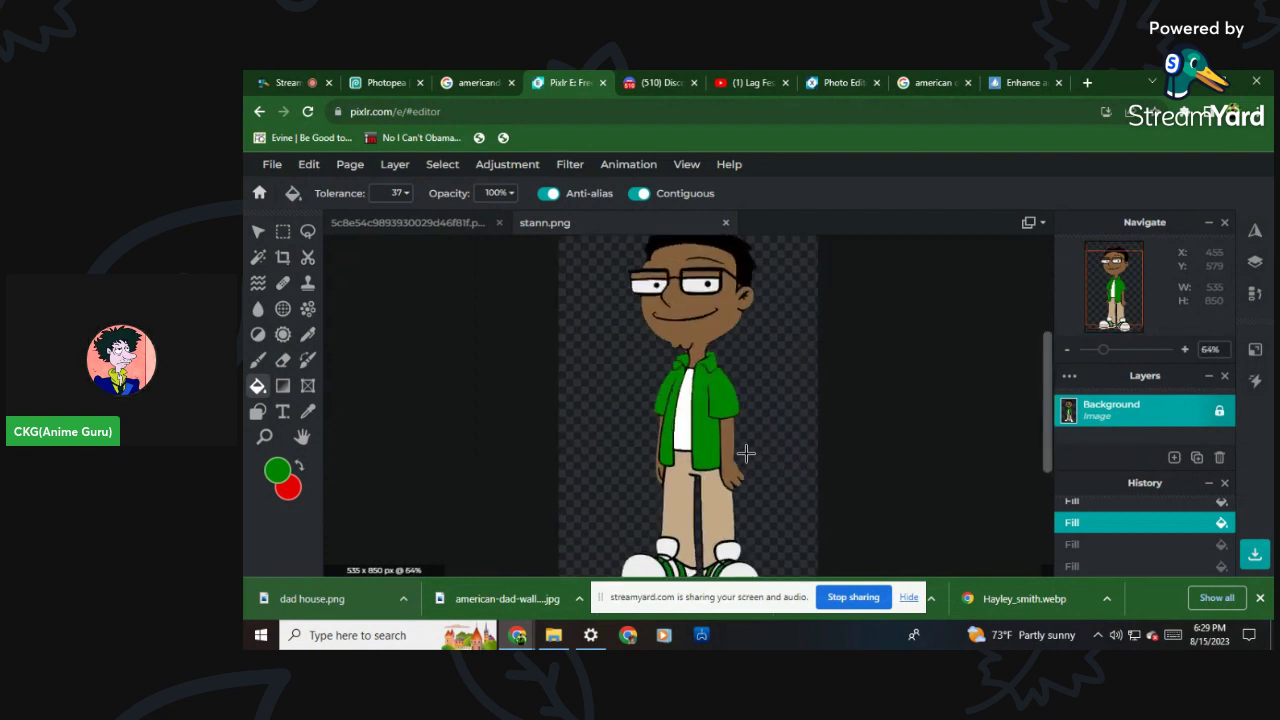
{"action": "scroll", "coordinate": [746, 453], "scroll_direction": "down", "scroll_amount": 3}
{"action": "scroll", "coordinate": [746, 453], "scroll_direction": "up", "scroll_amount": 2}
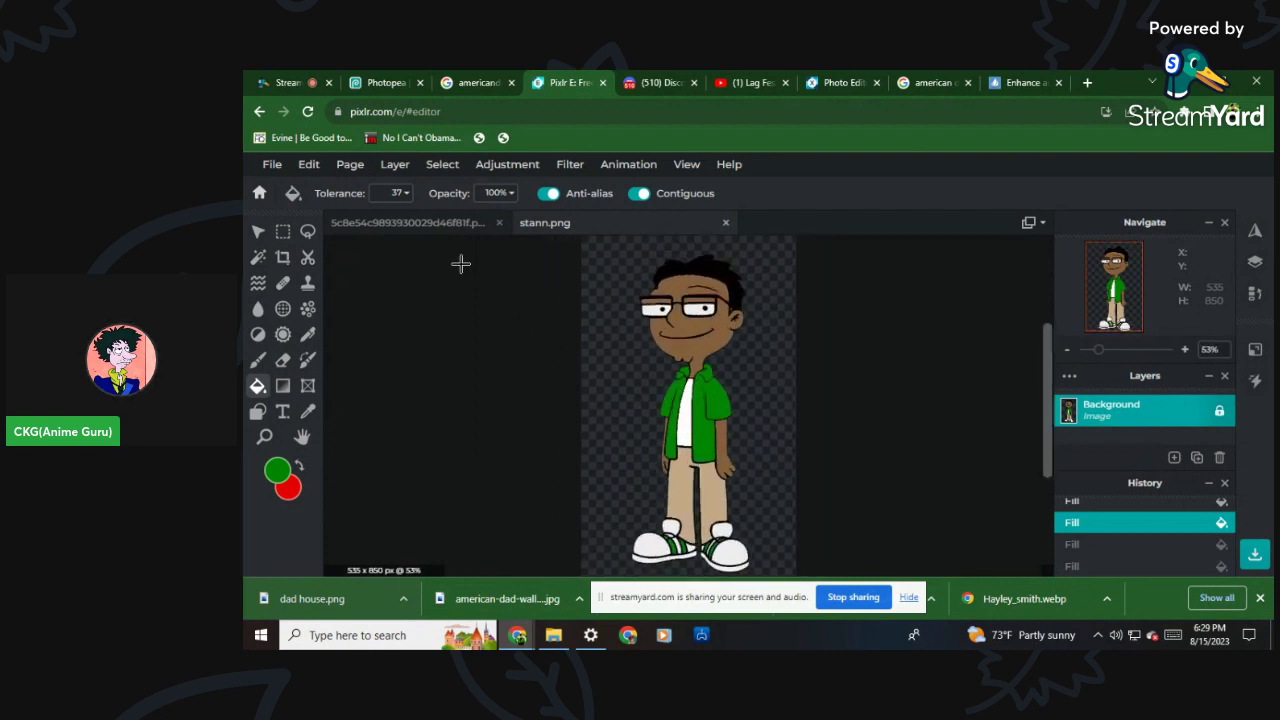
Save the recoloured image as a transparent PNG, declining to replace stann.png.
{"action": "left_click", "coordinate": [272, 164]}
{"action": "left_click", "coordinate": [330, 292]}
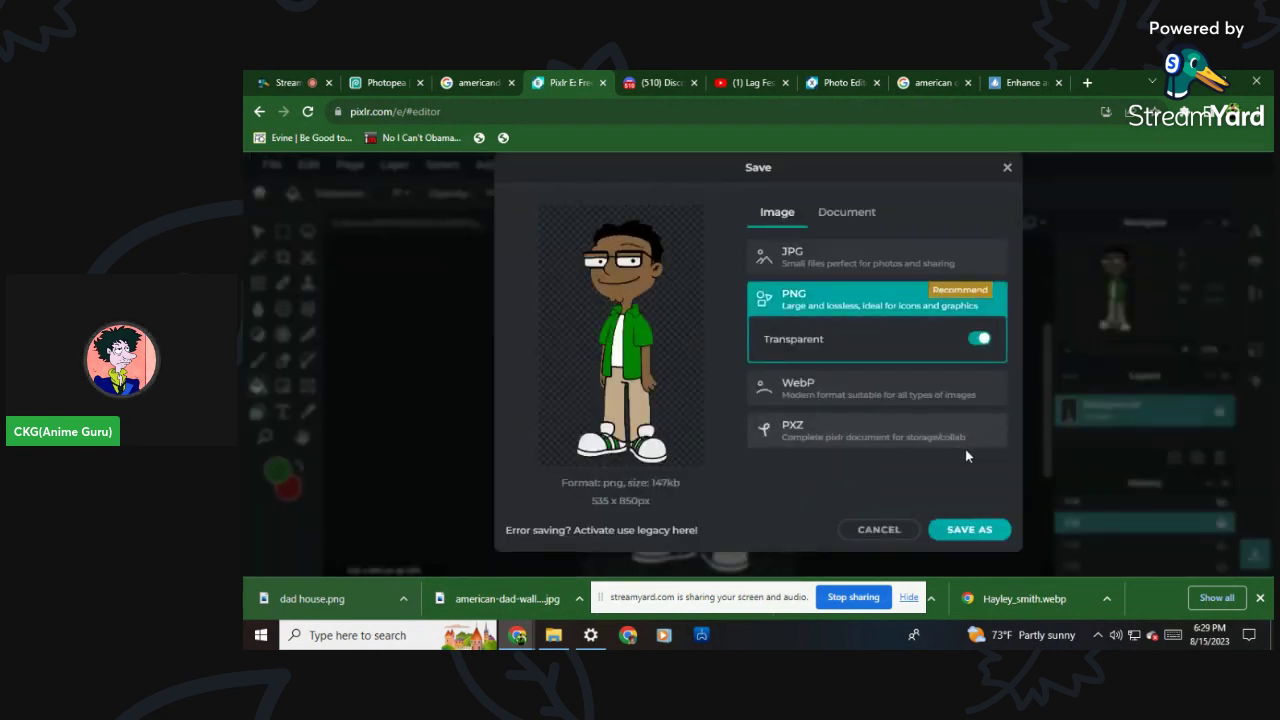
{"action": "left_click", "coordinate": [980, 530]}
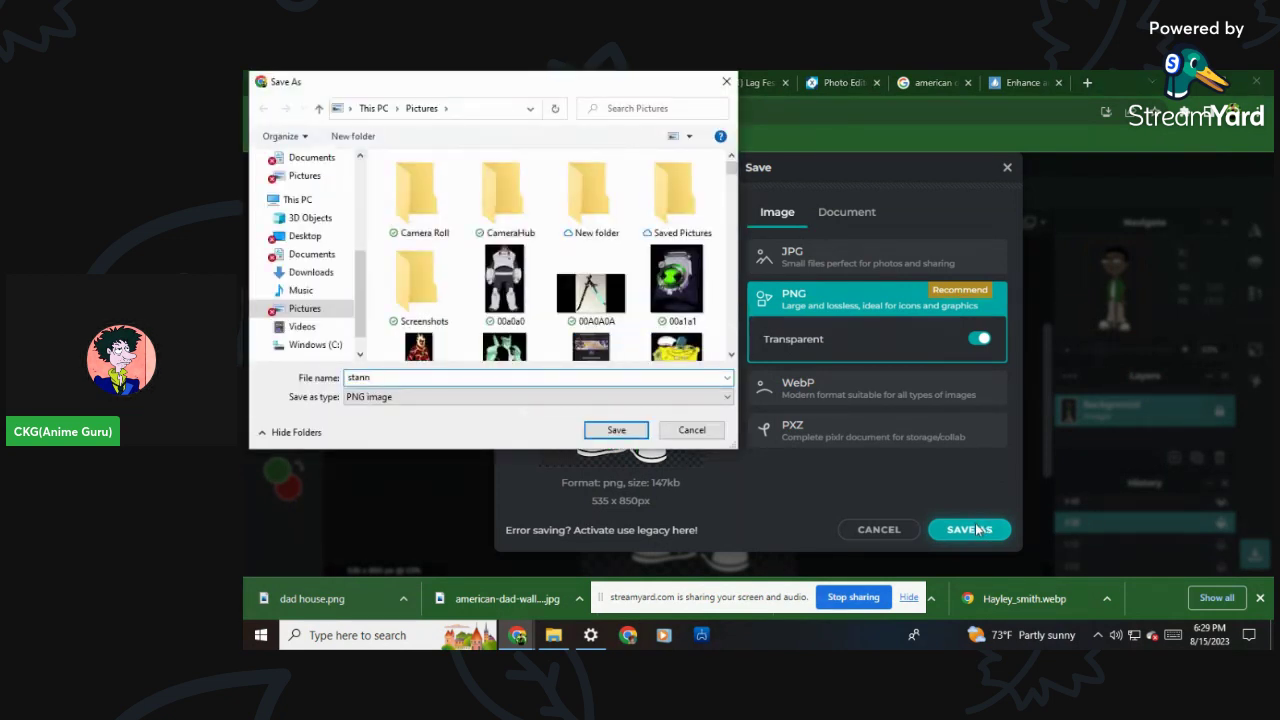
{"action": "key", "text": "Return"}
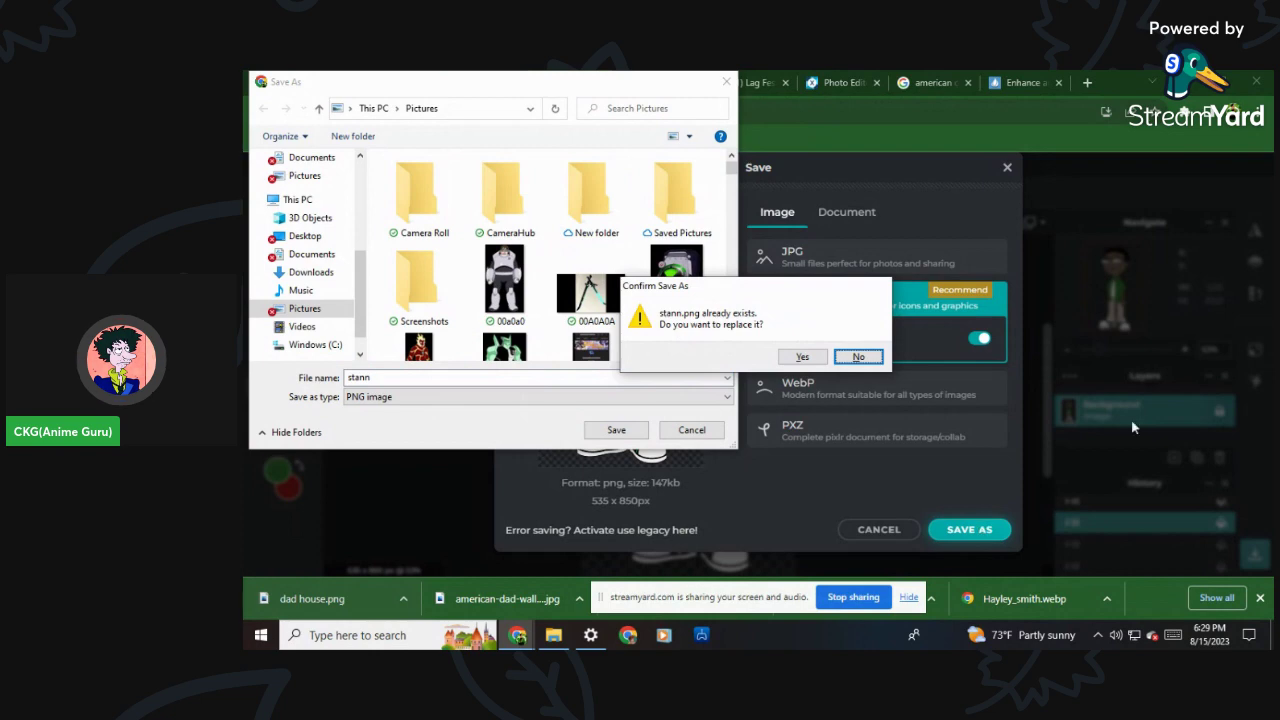
{"action": "left_click", "coordinate": [857, 357]}
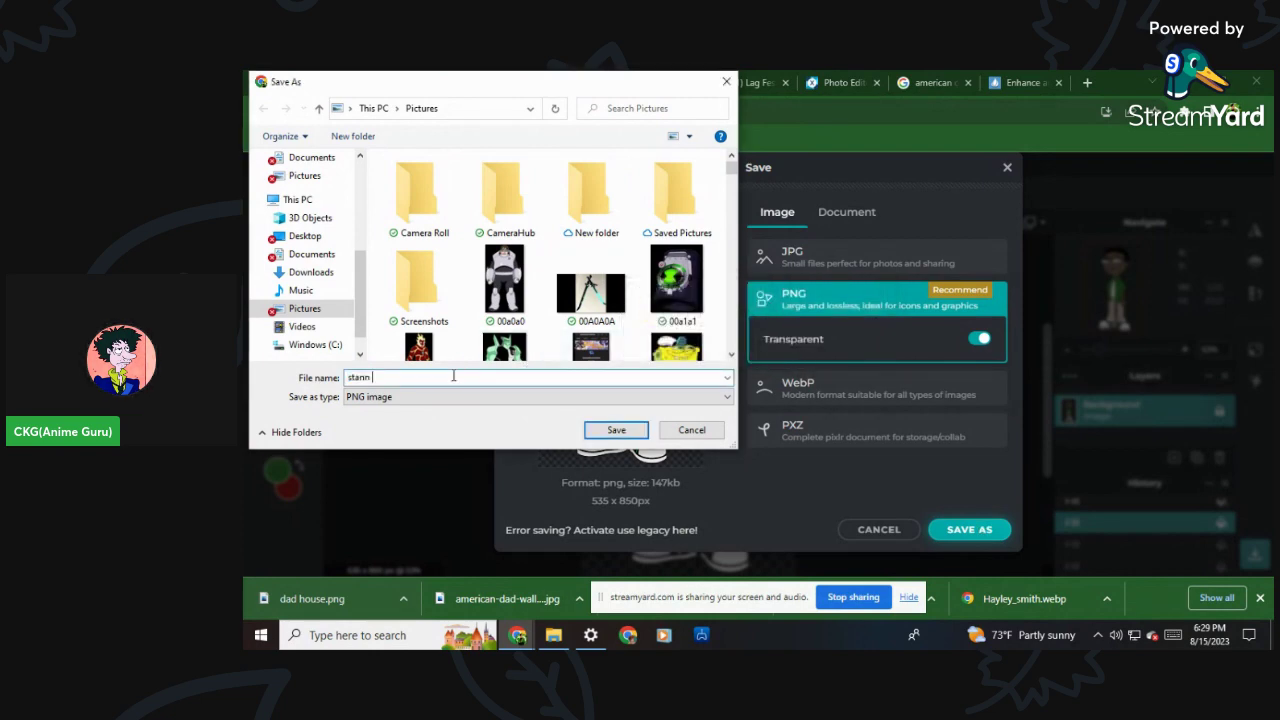
{"action": "key", "text": "Return"}
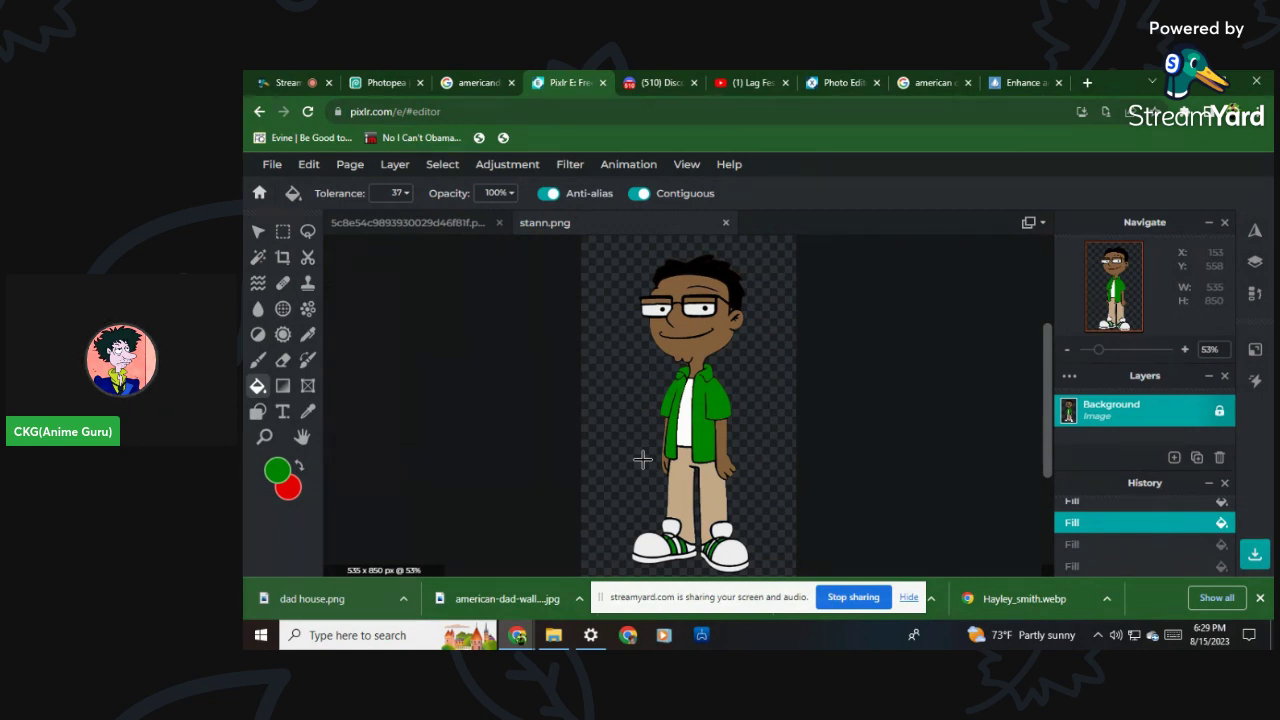
Drag the stann h image from the file browser into the Photopea house scene.
{"action": "left_click", "coordinate": [385, 82]}
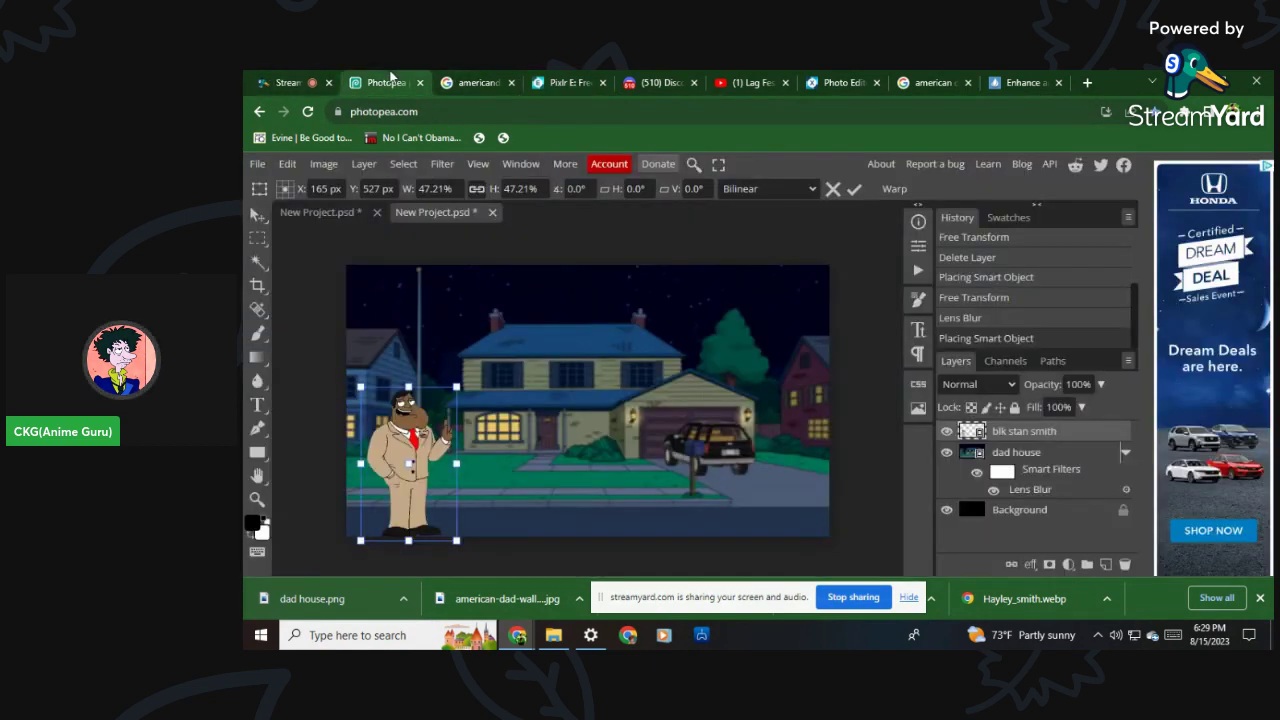
{"action": "left_click", "coordinate": [555, 636]}
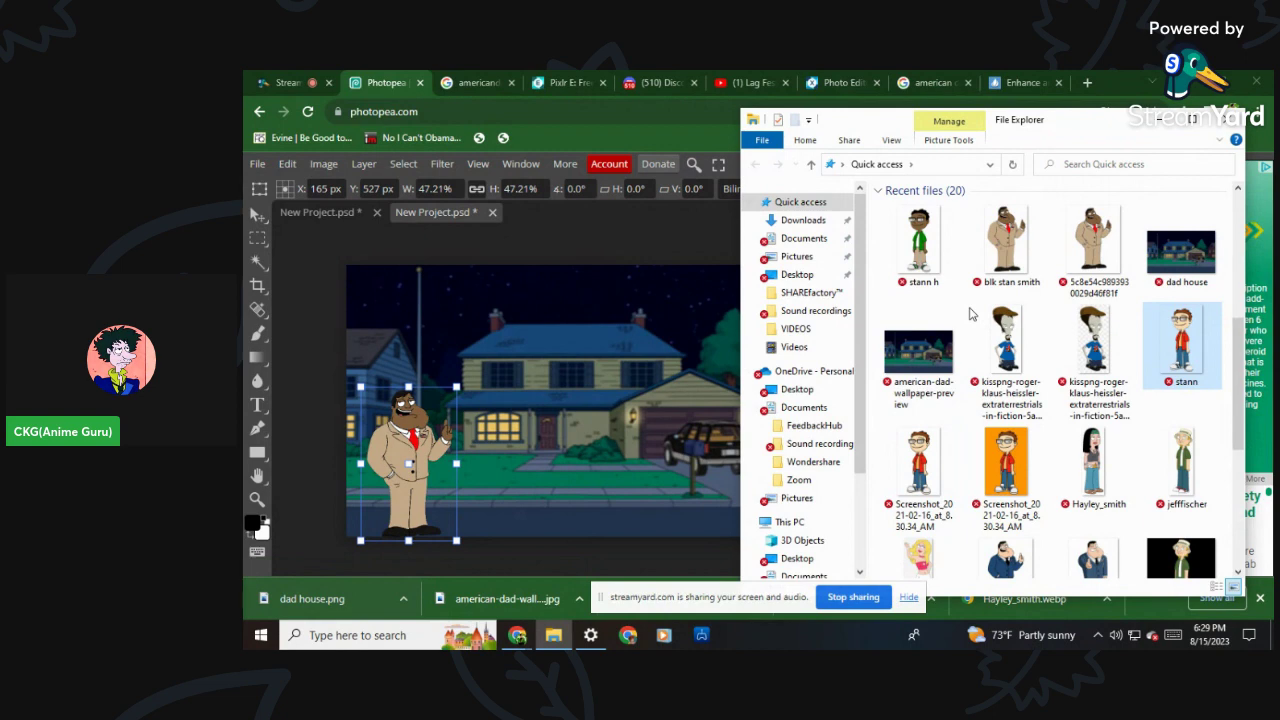
{"action": "key", "text": "Home"}
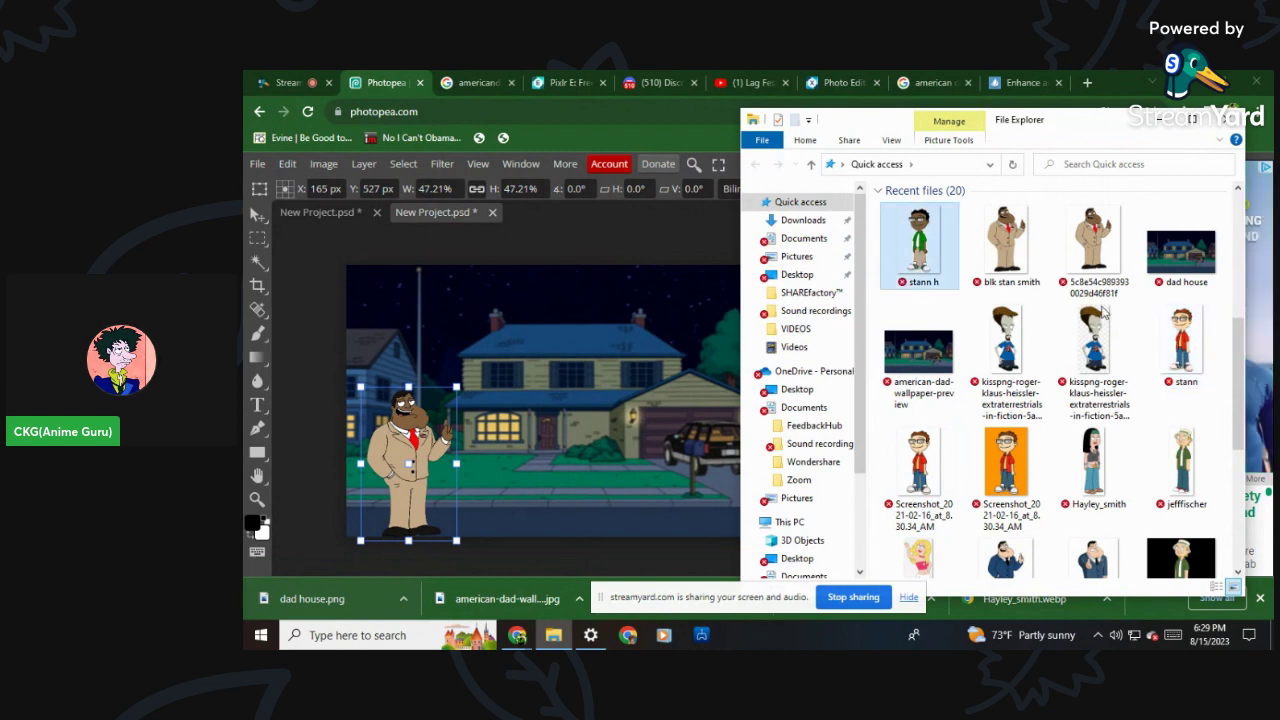
{"action": "left_click_drag", "start_coordinate": [1103, 313], "coordinate": [620, 470]}
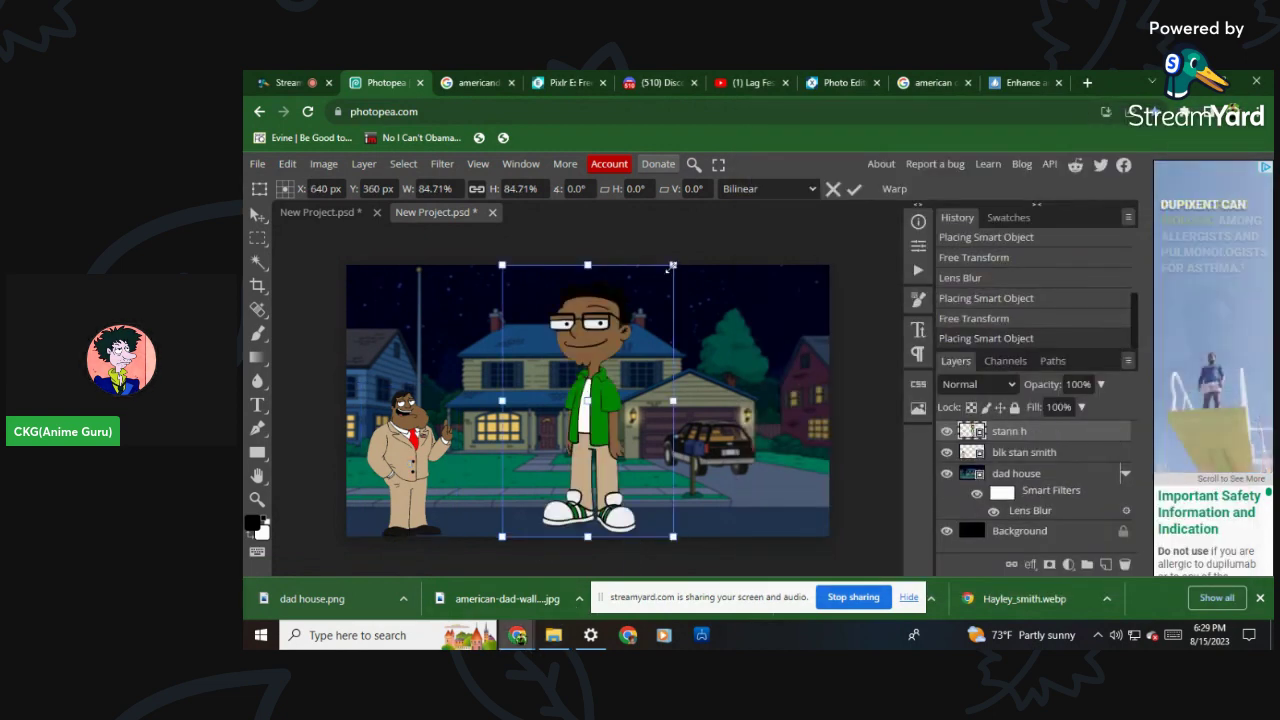
Scale stann h to about 38% beside the suited figure, then carry Hayley_smith into Pixlr E.
{"action": "left_click_drag", "start_coordinate": [668, 268], "coordinate": [588, 330]}
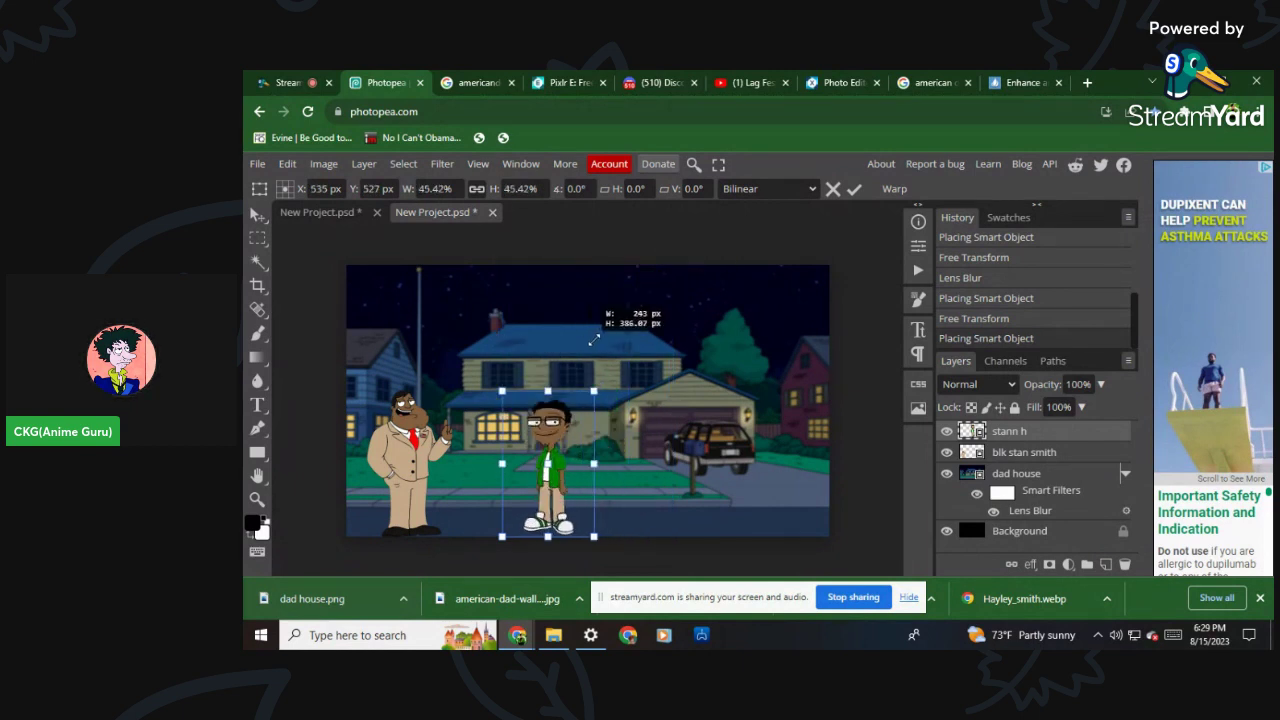
{"action": "left_click_drag", "start_coordinate": [576, 484], "coordinate": [479, 505]}
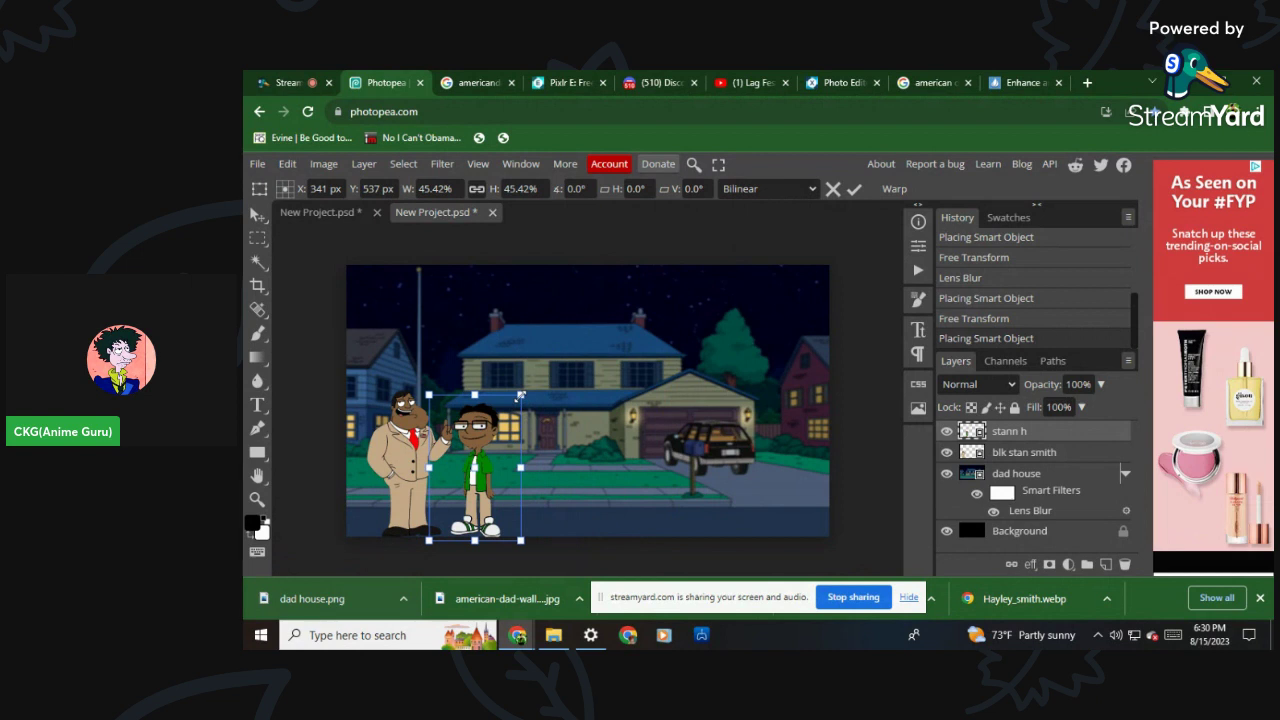
{"action": "left_click_drag", "start_coordinate": [521, 402], "coordinate": [506, 400]}
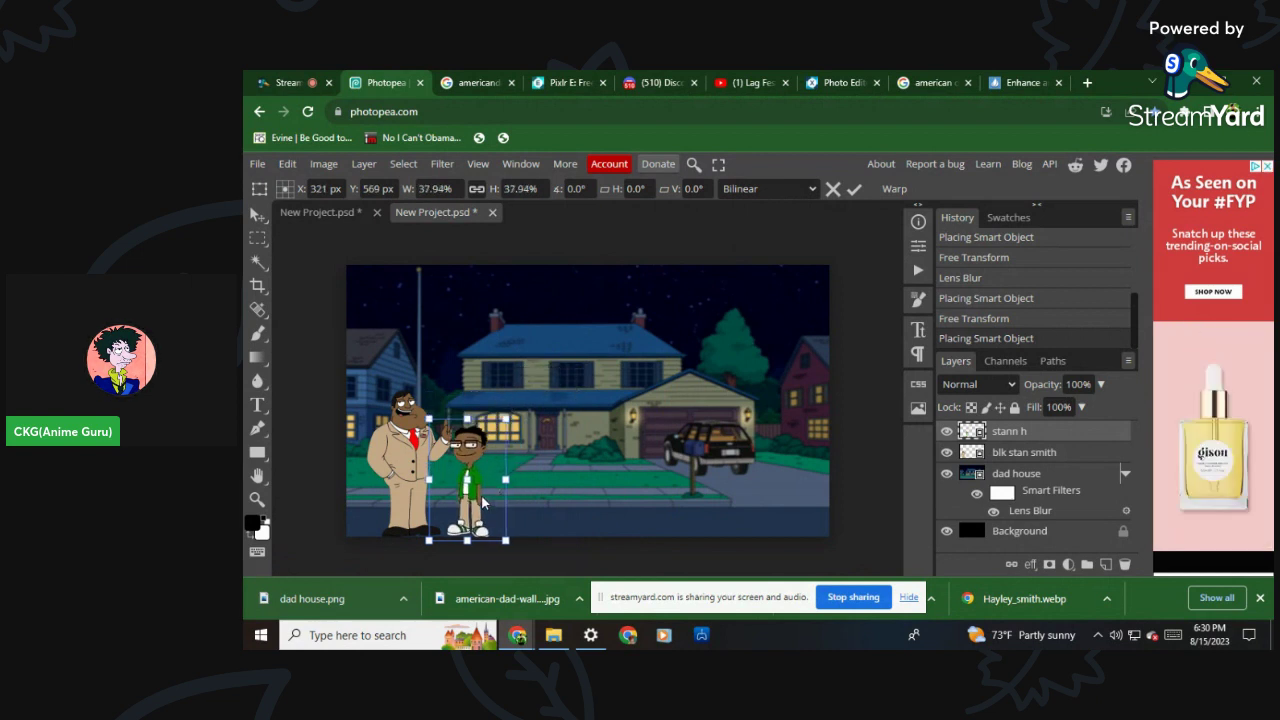
{"action": "key", "text": "shift+Up"}
{"action": "left_click_drag", "start_coordinate": [481, 493], "coordinate": [483, 494]}
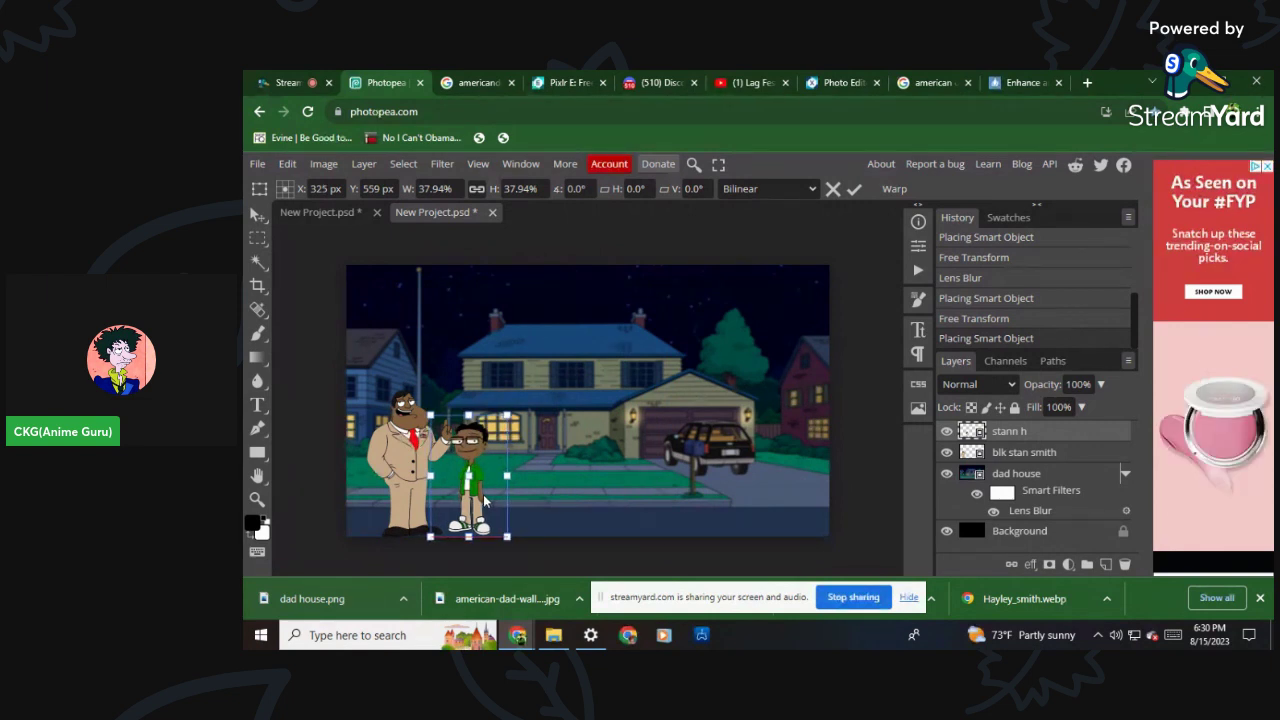
{"action": "left_click", "coordinate": [553, 635]}
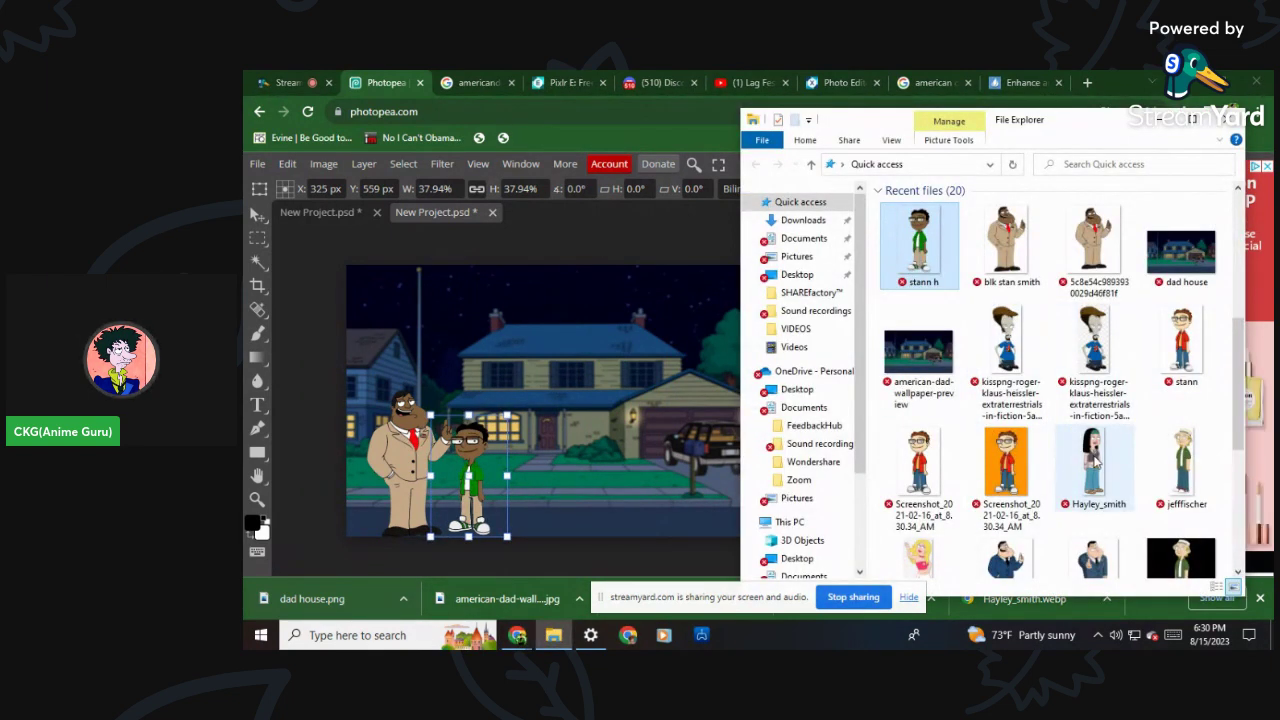
{"action": "left_click_drag", "start_coordinate": [1098, 460], "coordinate": [655, 370]}
{"action": "left_click", "coordinate": [655, 370]}
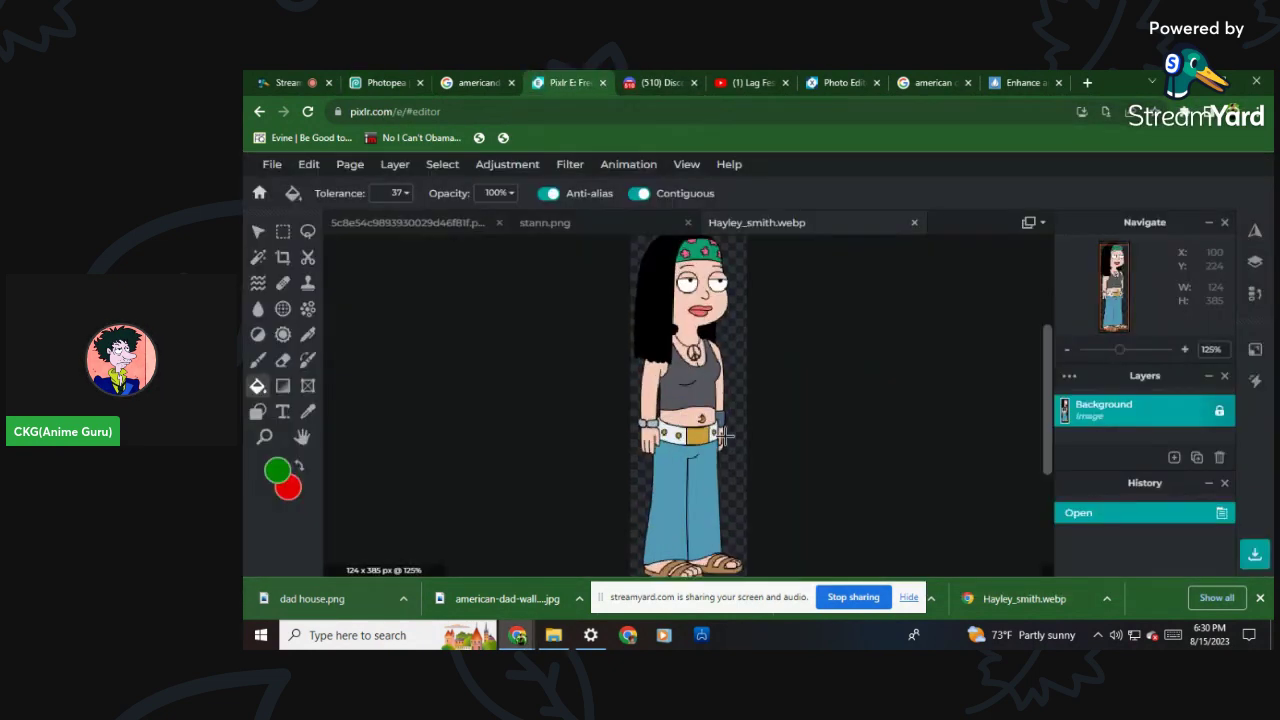
{"action": "left_click", "coordinate": [276, 470]}
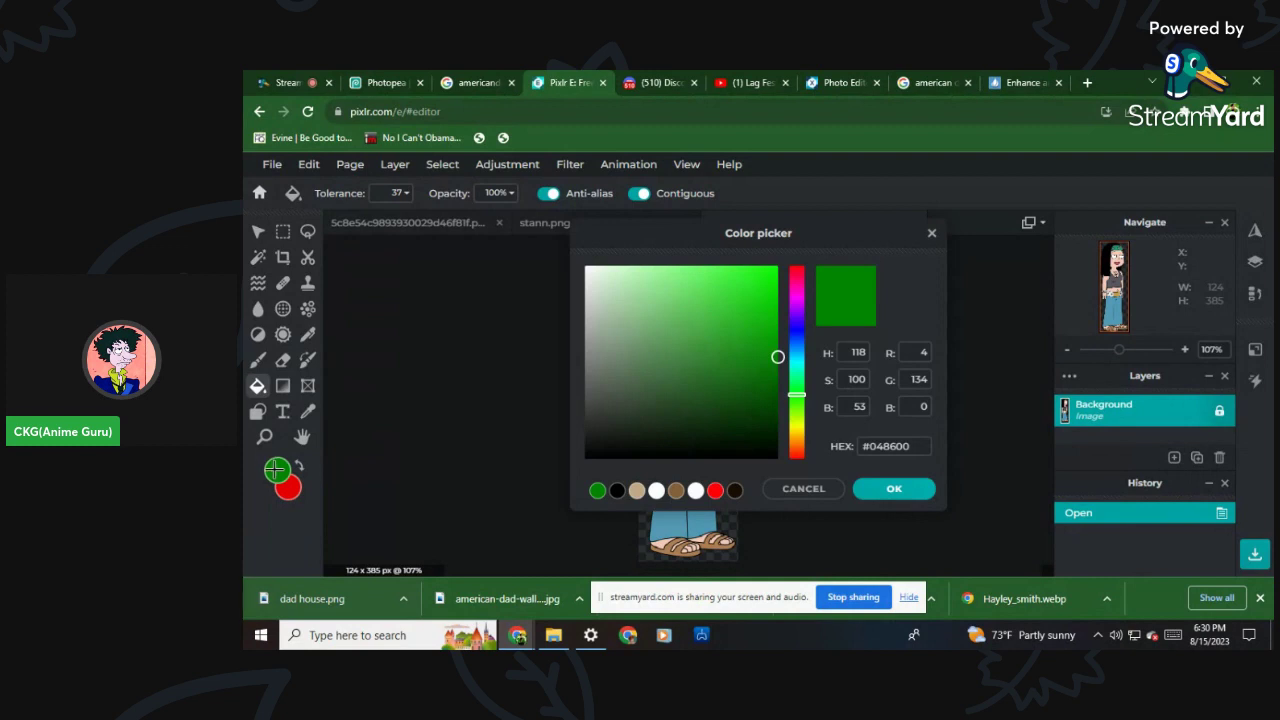
{"action": "left_click", "coordinate": [931, 233]}
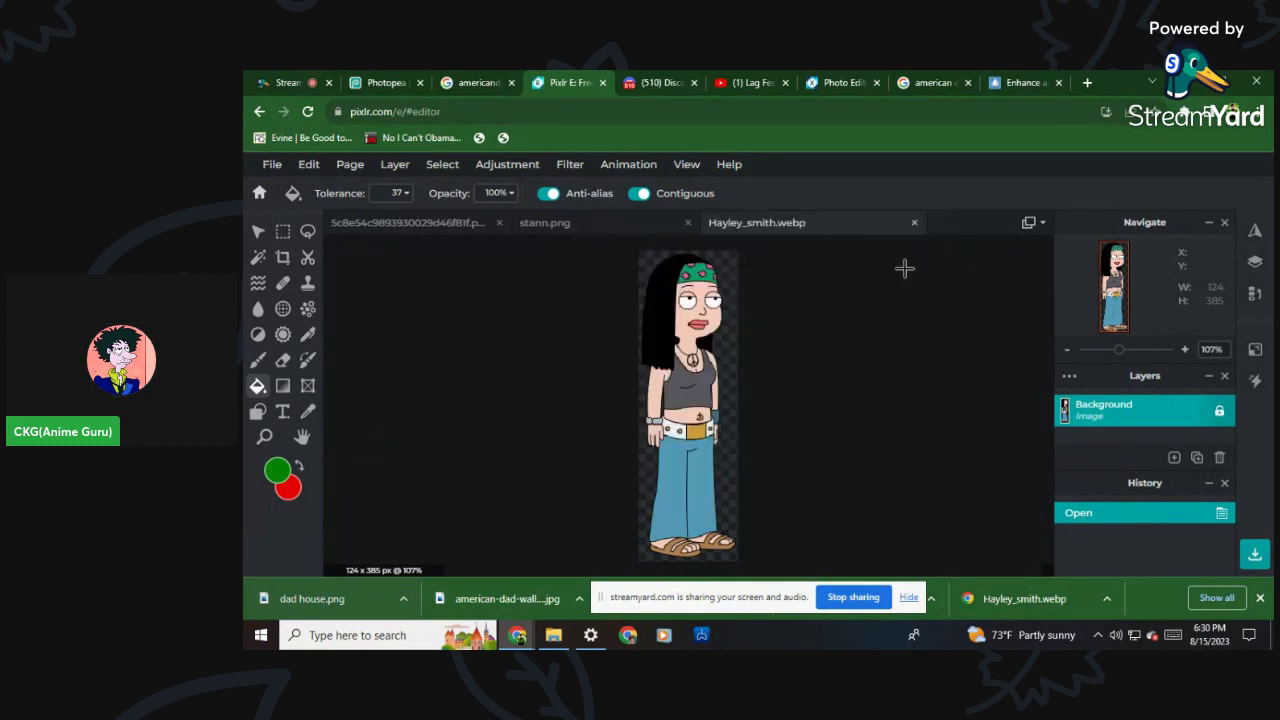
{"action": "scroll", "coordinate": [704, 300], "scroll_direction": "up", "scroll_amount": 4}
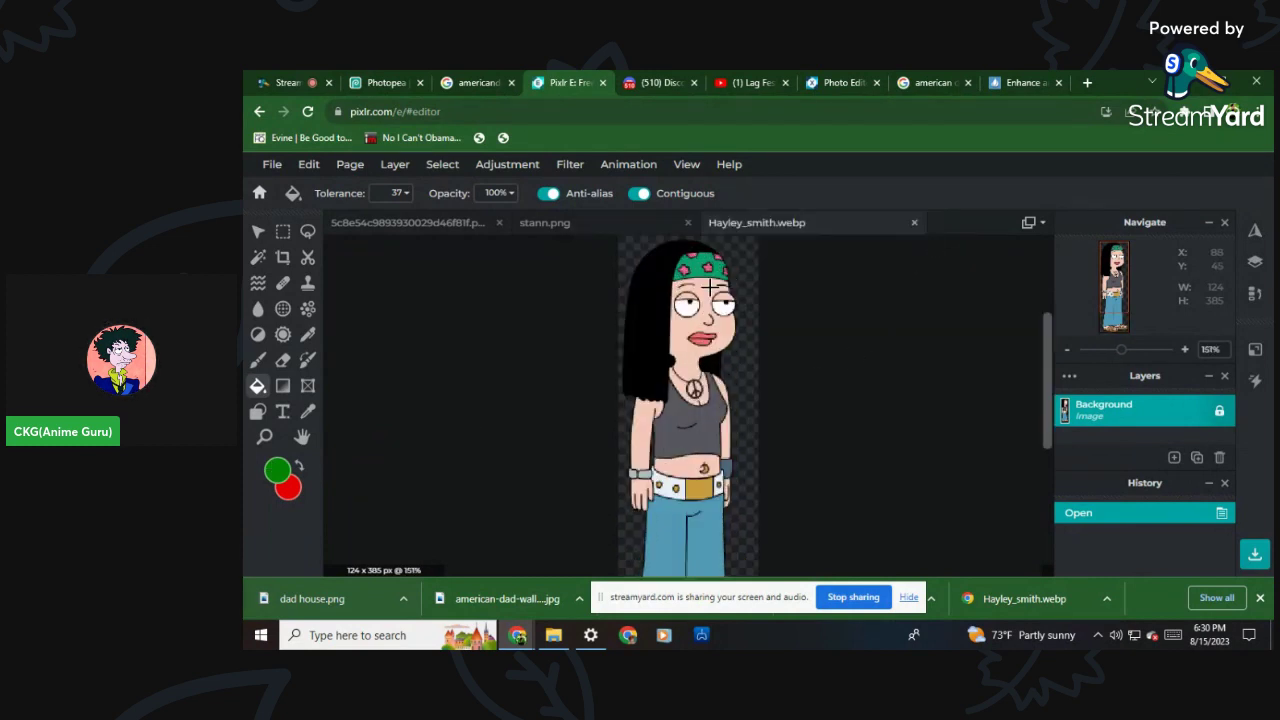
{"action": "scroll", "coordinate": [685, 315], "scroll_direction": "down", "scroll_amount": 5}
{"action": "scroll", "coordinate": [673, 320], "scroll_direction": "up", "scroll_amount": 5}
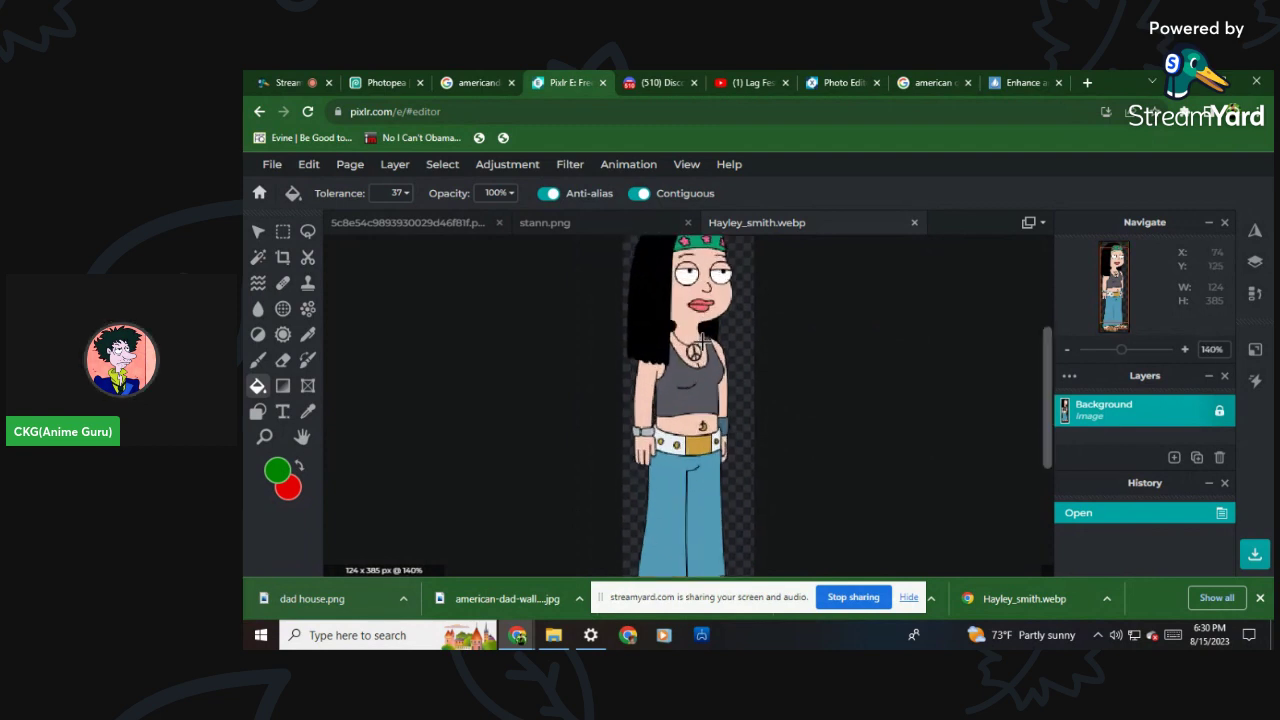
{"action": "scroll", "coordinate": [729, 322], "scroll_direction": "down", "scroll_amount": 3}
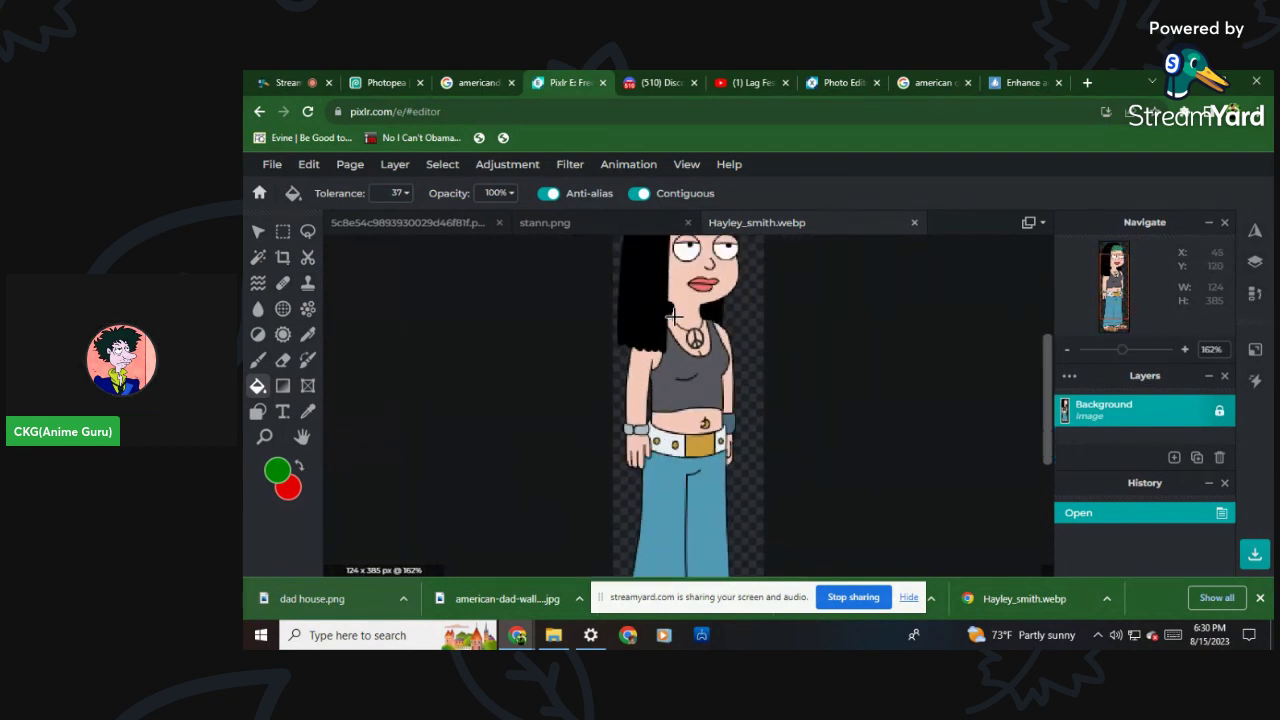
{"action": "scroll", "coordinate": [692, 335], "scroll_direction": "up", "scroll_amount": 2}
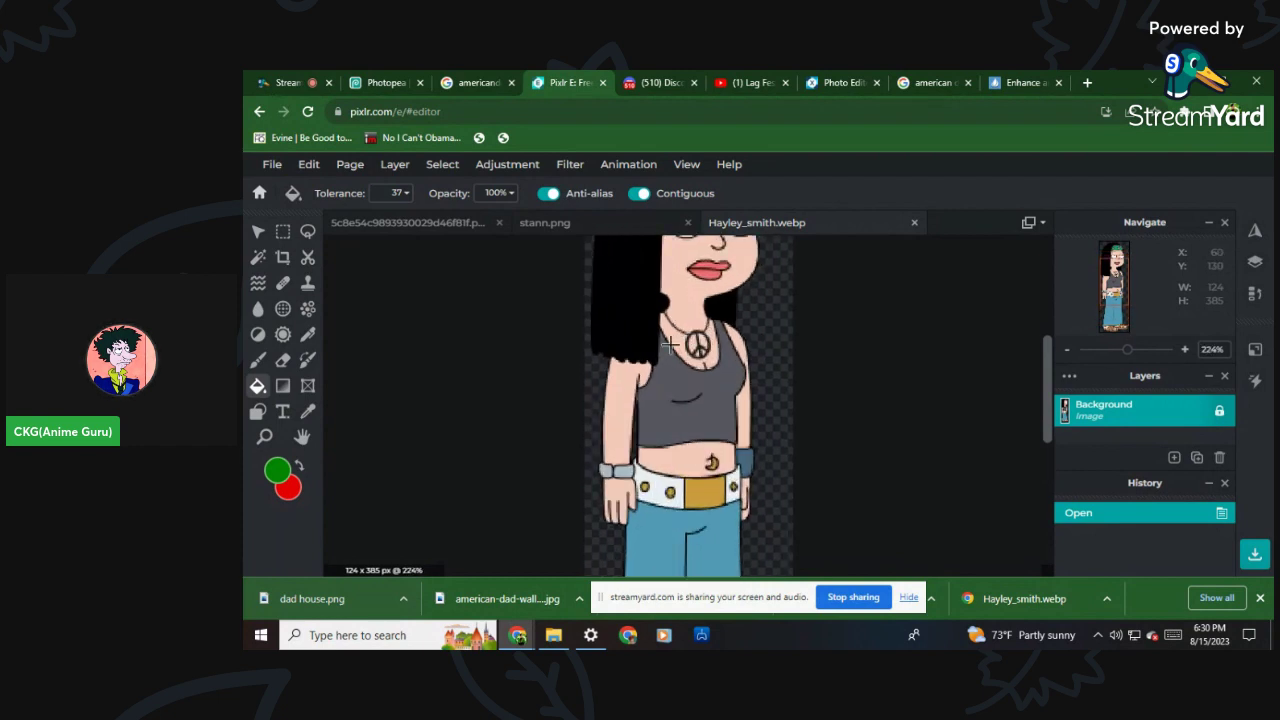
{"action": "scroll", "coordinate": [668, 345], "scroll_direction": "up", "scroll_amount": 5}
{"action": "scroll", "coordinate": [555, 275], "scroll_direction": "down", "scroll_amount": 4}
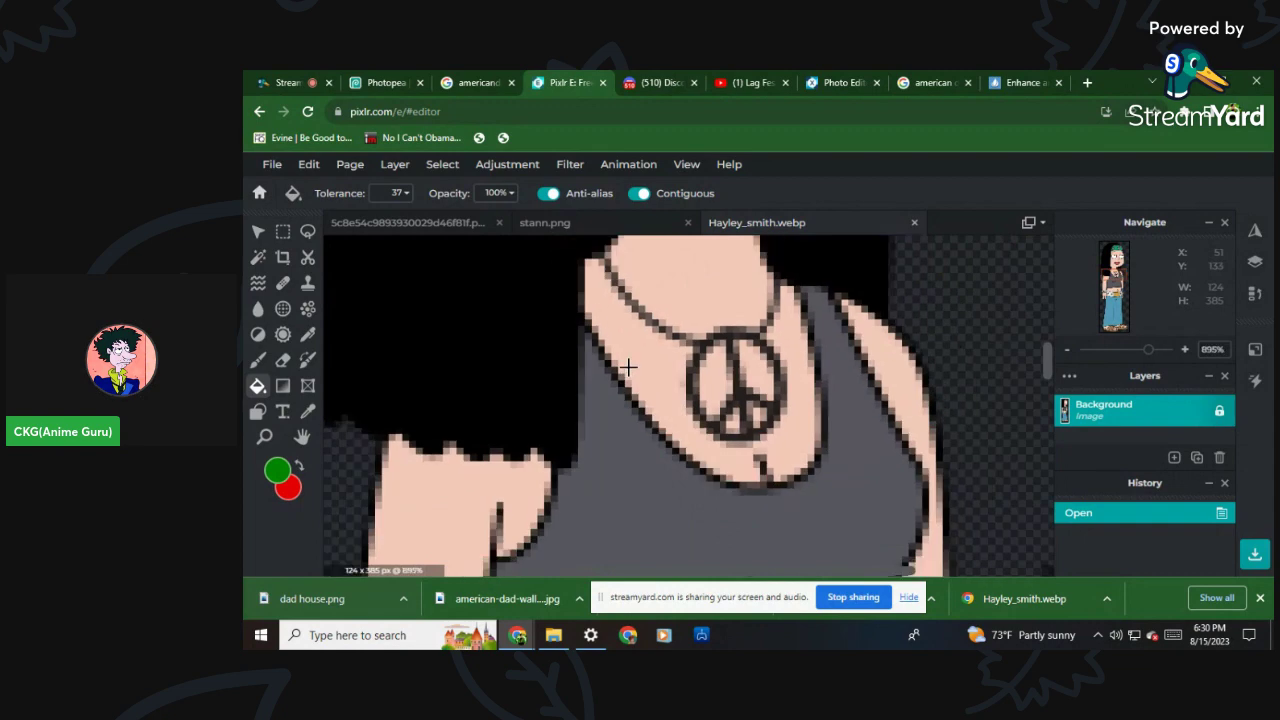
{"action": "scroll", "coordinate": [638, 353], "scroll_direction": "down", "scroll_amount": 9}
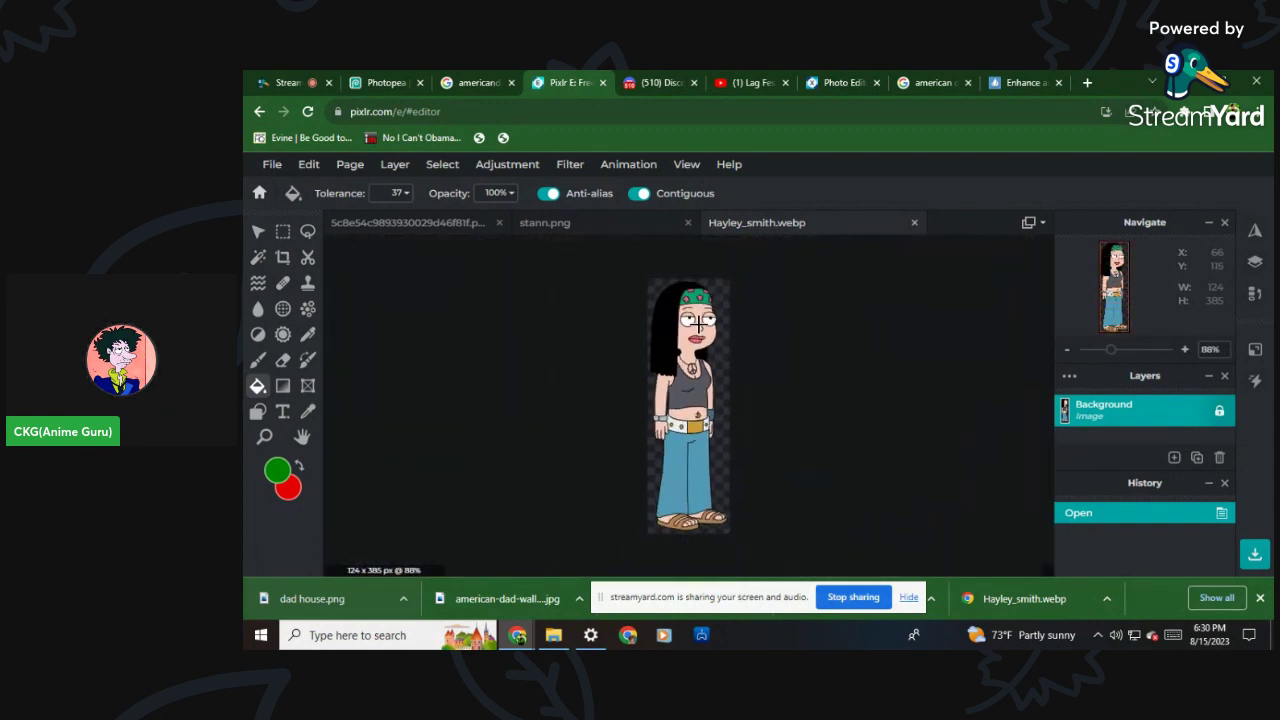
Set the fill colour to a tan brown, #C19164.
{"action": "left_click", "coordinate": [276, 472]}
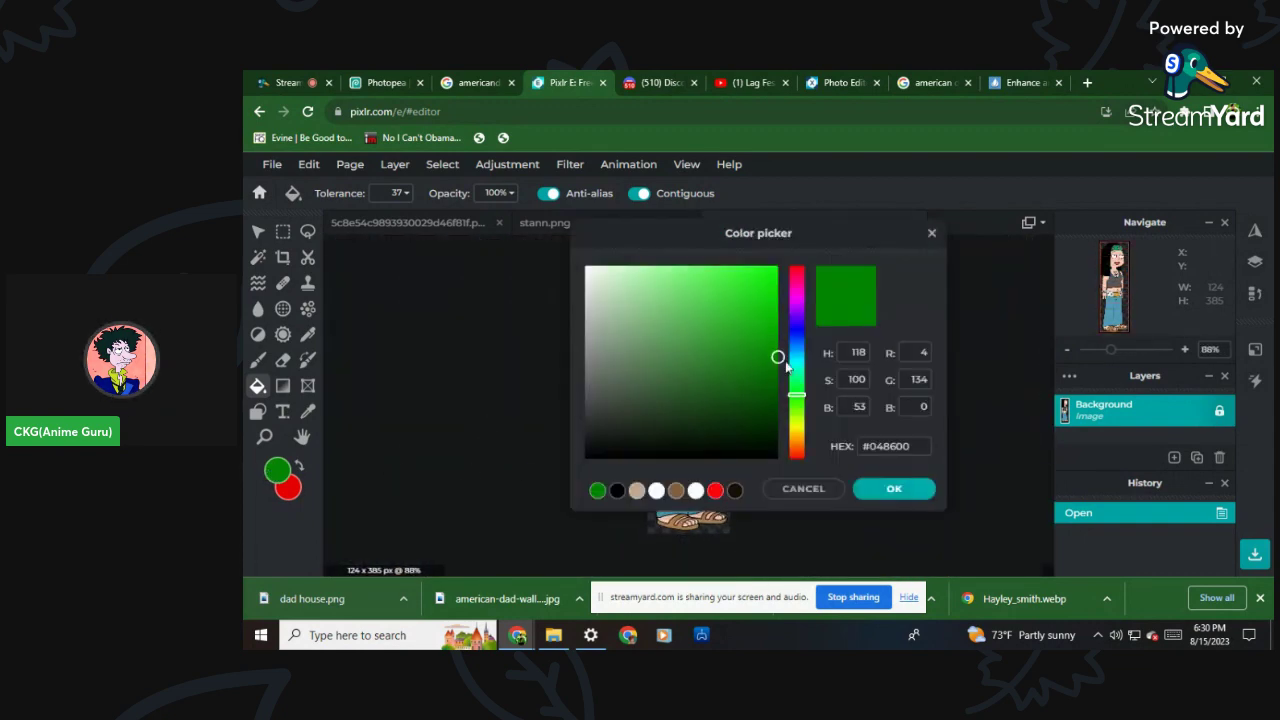
{"action": "left_click_drag", "start_coordinate": [797, 388], "coordinate": [797, 452]}
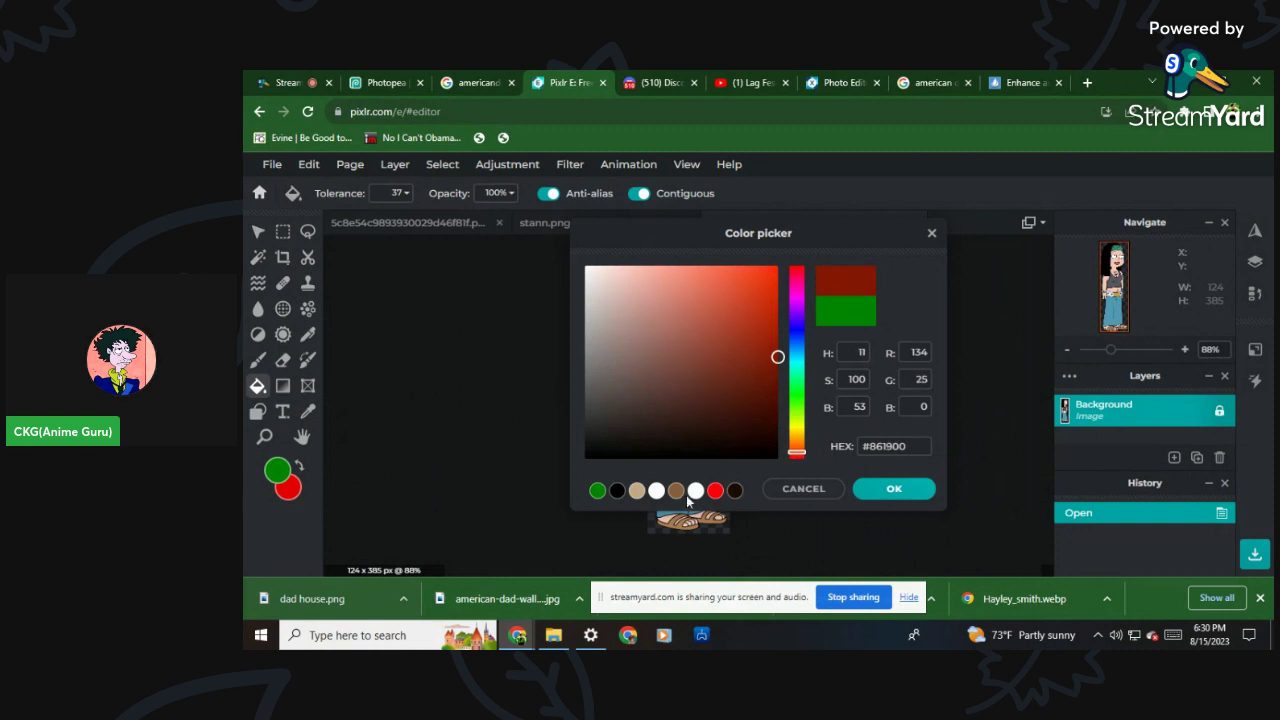
{"action": "left_click", "coordinate": [676, 495]}
{"action": "left_click_drag", "start_coordinate": [683, 350], "coordinate": [678, 313]}
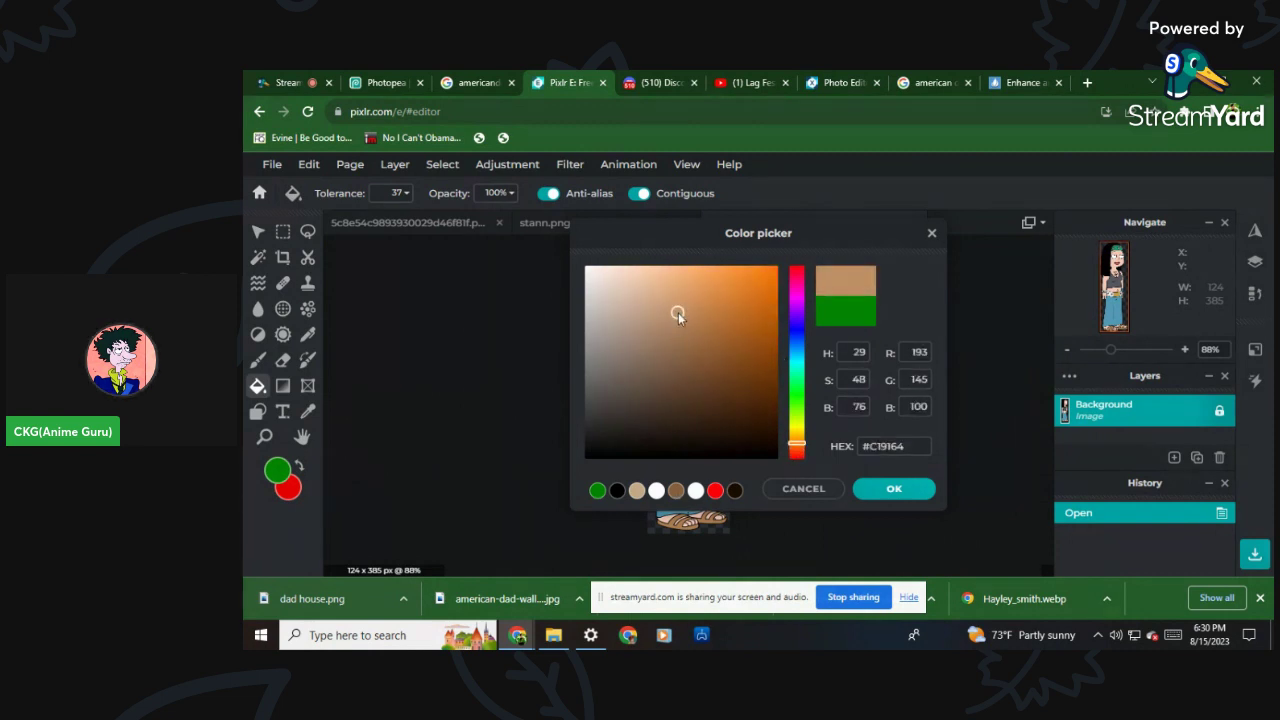
{"action": "left_click", "coordinate": [893, 490]}
Lower the fill tolerance to about 31, fill Hayley's face, then undo it.
{"action": "scroll", "coordinate": [692, 345], "scroll_direction": "up", "scroll_amount": 4}
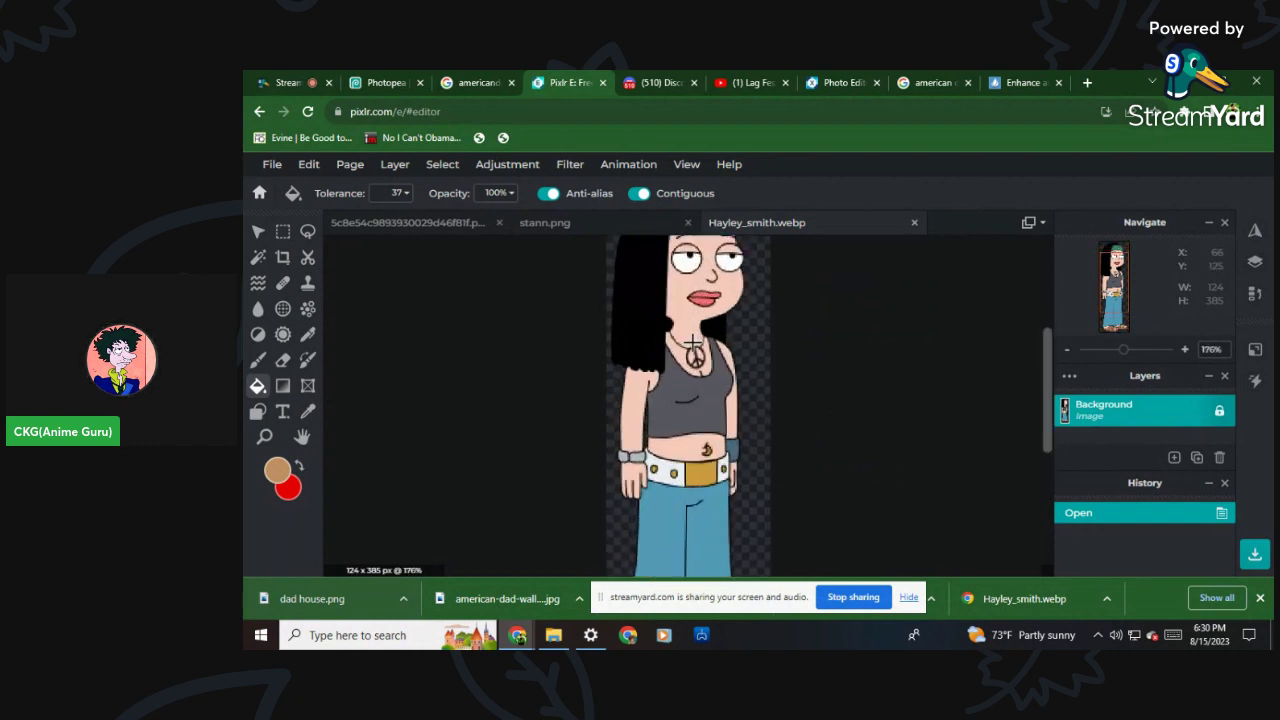
{"action": "left_click", "coordinate": [405, 193]}
{"action": "left_click_drag", "start_coordinate": [310, 220], "coordinate": [297, 226]}
{"action": "left_click", "coordinate": [732, 289]}
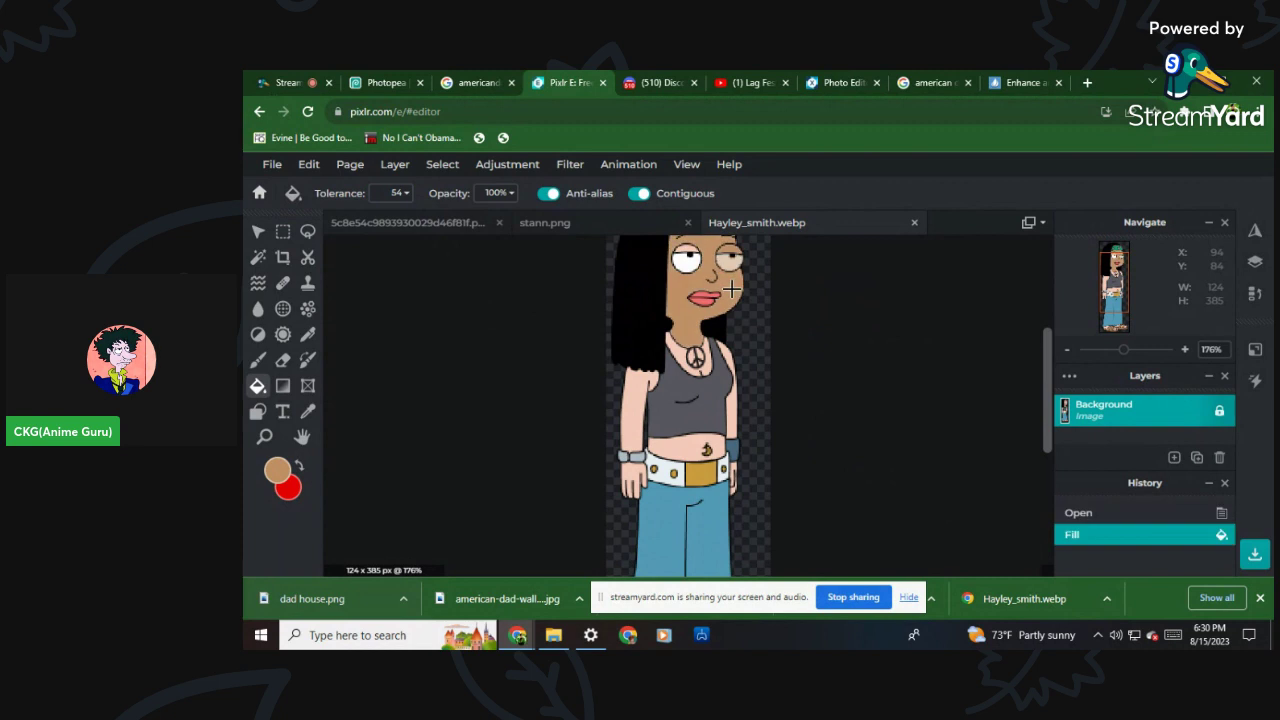
{"action": "left_click", "coordinate": [308, 164]}
{"action": "left_click", "coordinate": [318, 184]}
Set tolerance to 48, fill the face twice, then undo both fills.
{"action": "left_click", "coordinate": [395, 193]}
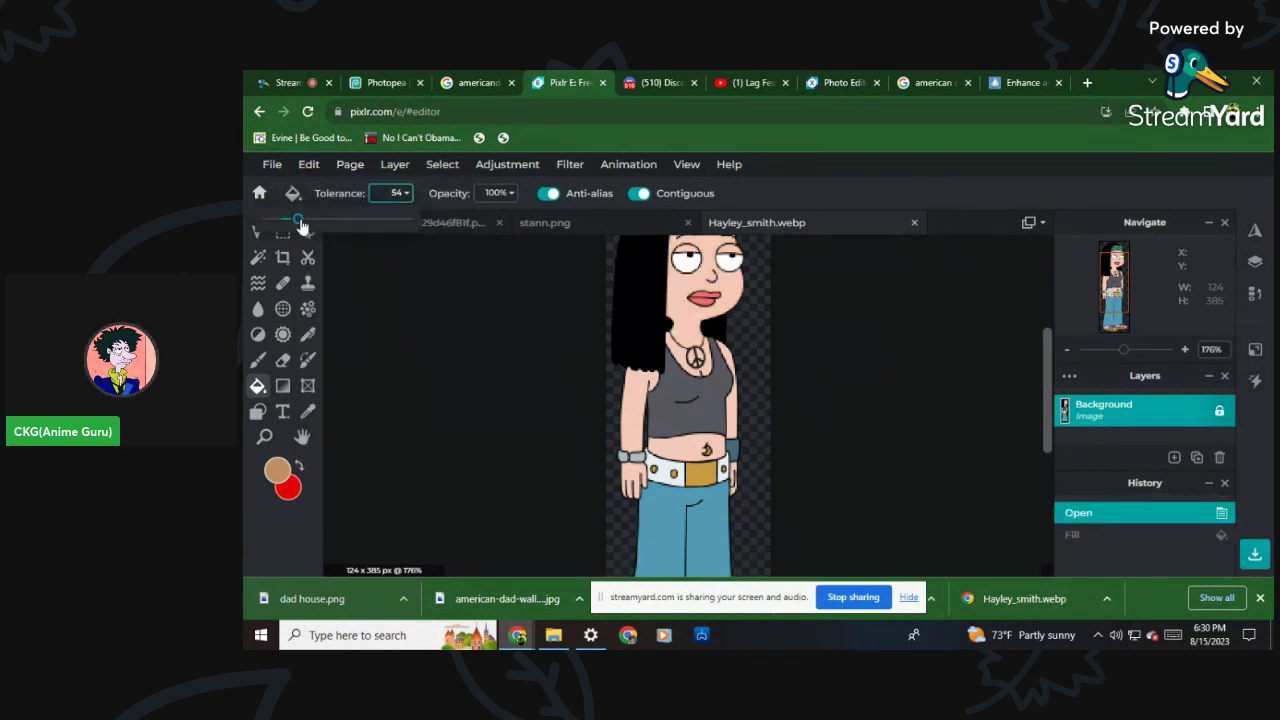
{"action": "left_click_drag", "start_coordinate": [296, 225], "coordinate": [292, 225]}
{"action": "left_click", "coordinate": [740, 292]}
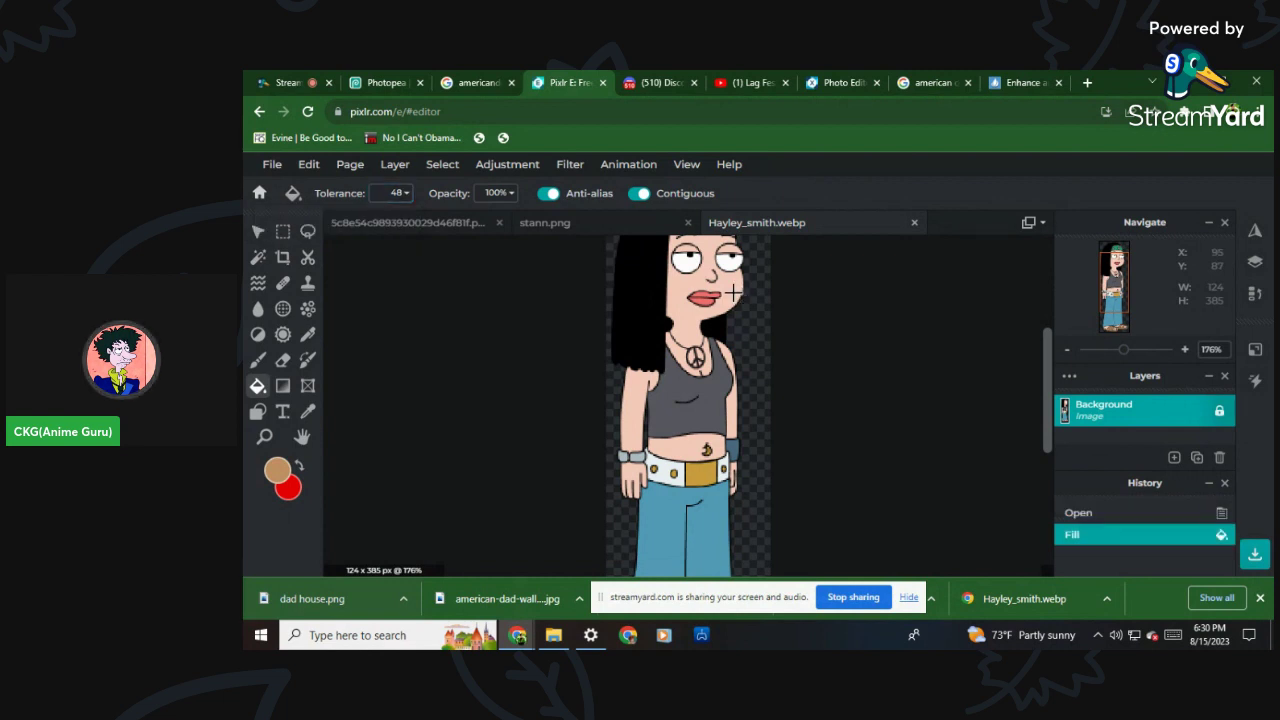
{"action": "left_click", "coordinate": [733, 291]}
{"action": "left_click", "coordinate": [308, 164]}
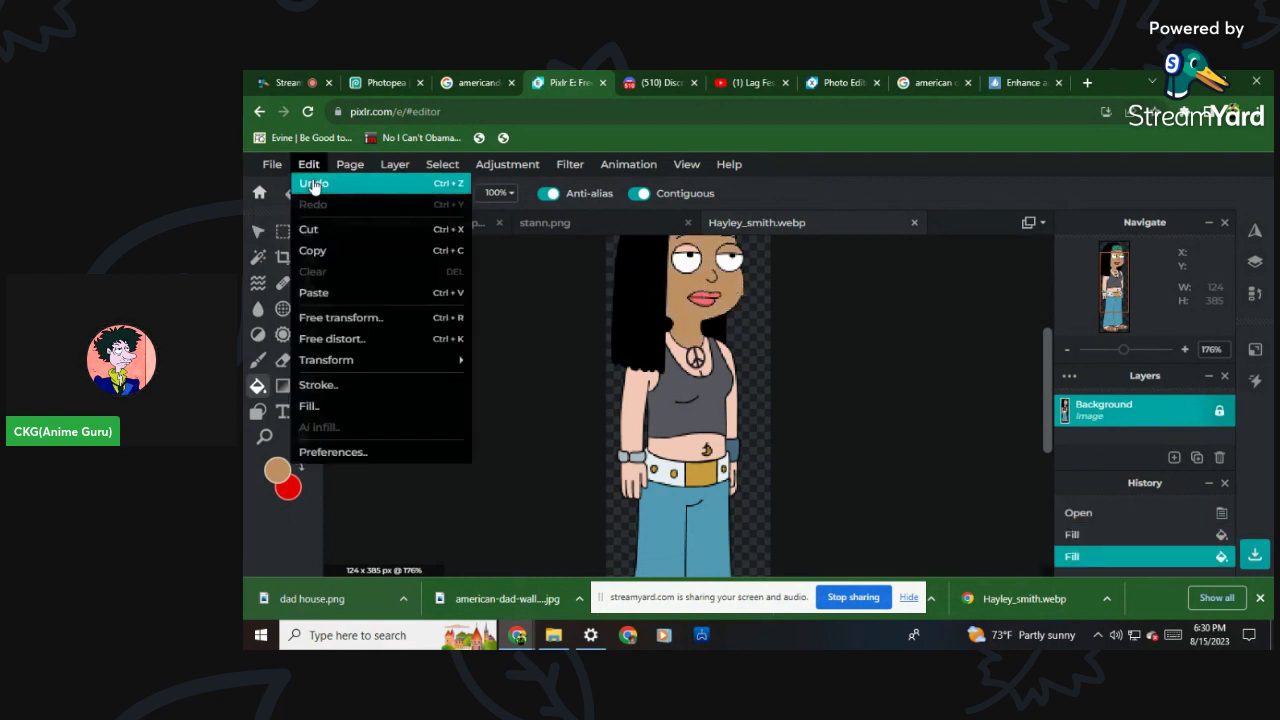
{"action": "left_click", "coordinate": [313, 183]}
{"action": "left_click", "coordinate": [308, 164]}
{"action": "left_click", "coordinate": [313, 183]}
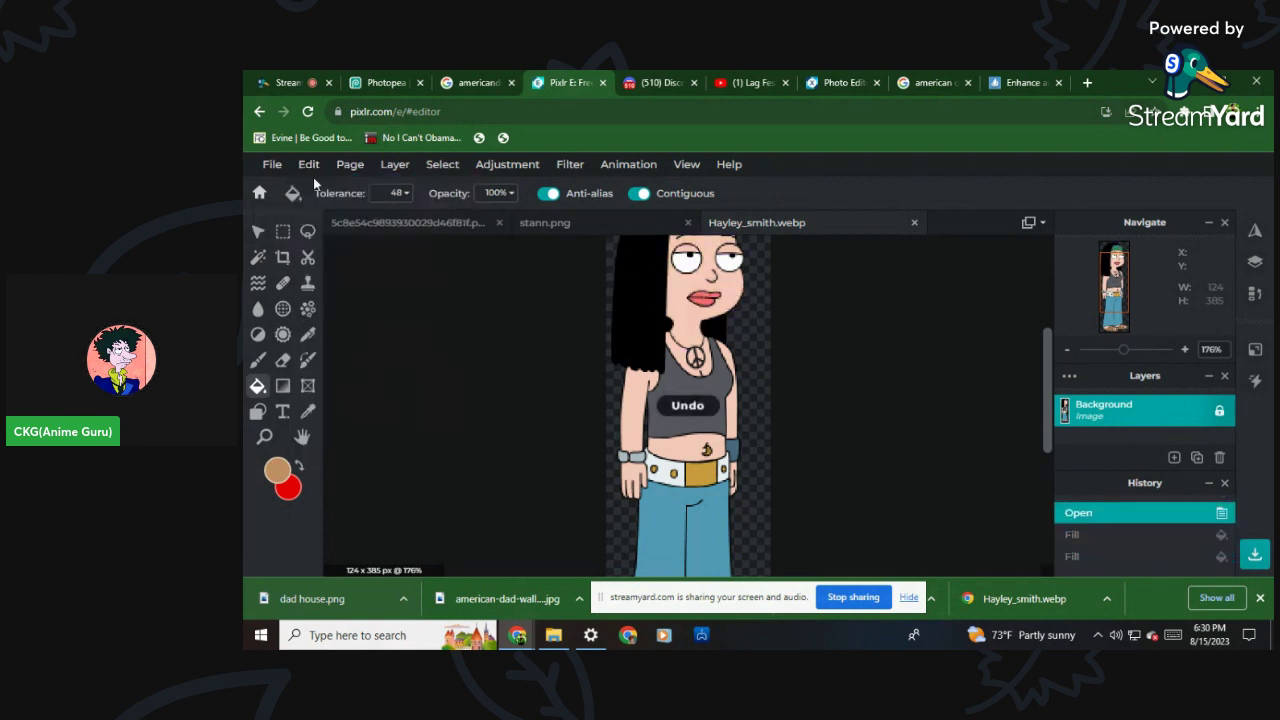
Fill Hayley's face, upper face, an arm and the hand beside the belt tan.
{"action": "left_click", "coordinate": [732, 287]}
{"action": "left_click", "coordinate": [689, 247]}
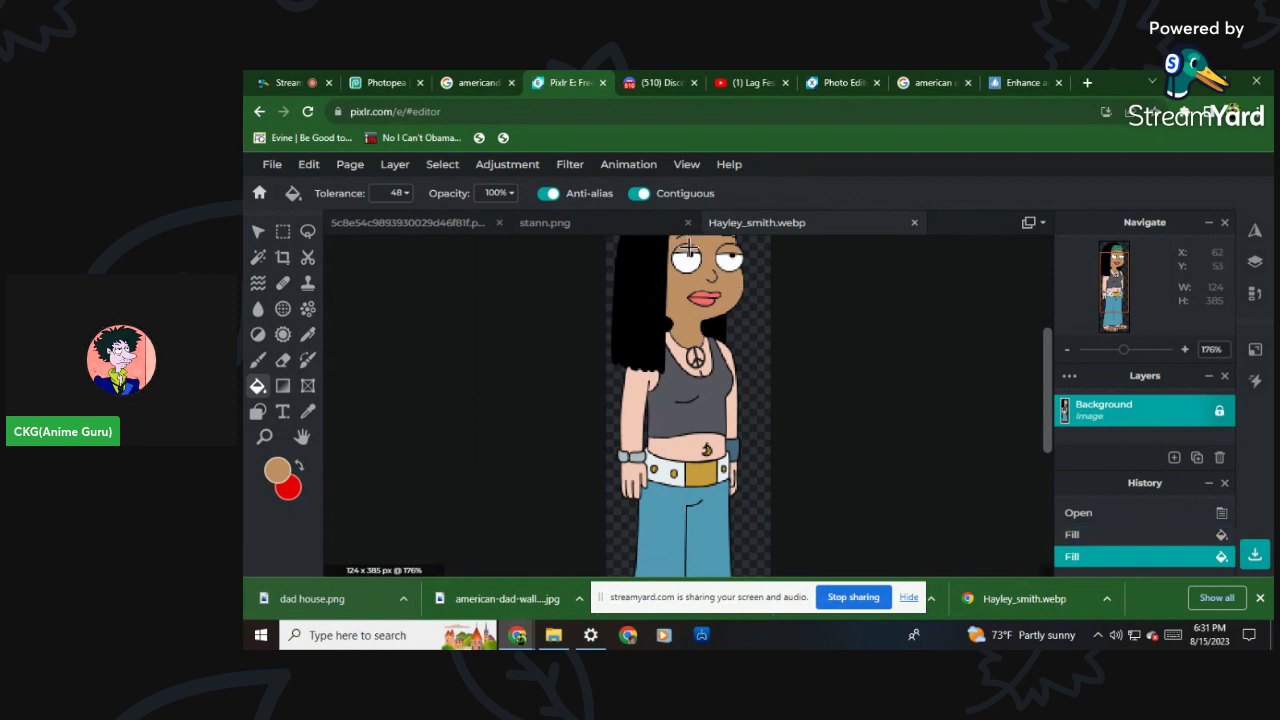
{"action": "left_click", "coordinate": [631, 404]}
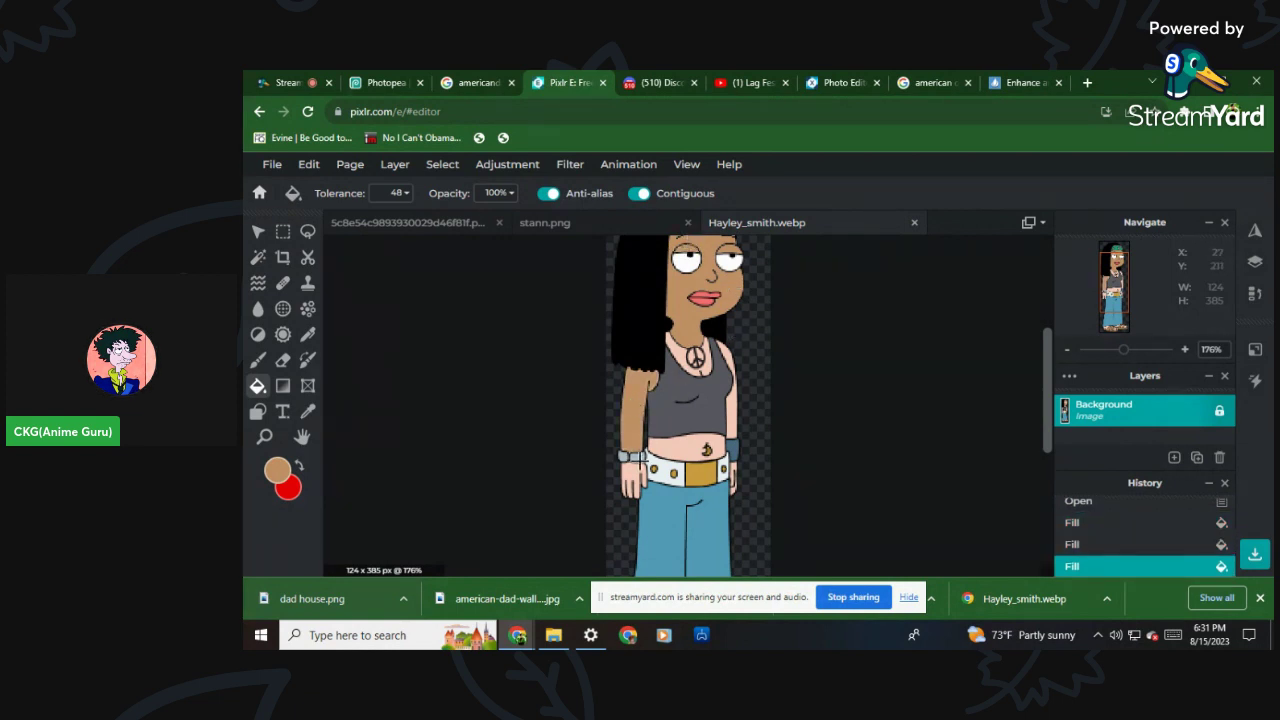
{"action": "left_click", "coordinate": [634, 478]}
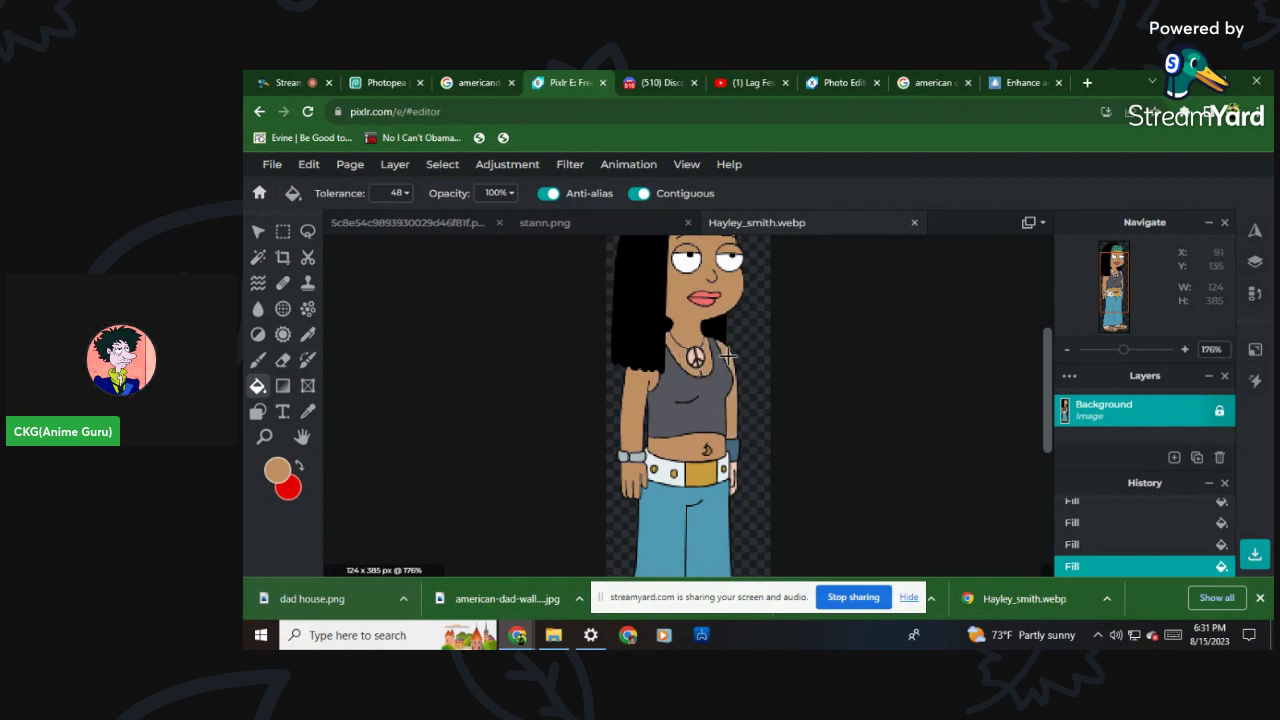
Undo the tan fill that spilled onto the sandal.
{"action": "scroll", "coordinate": [693, 357], "scroll_direction": "up", "scroll_amount": 5}
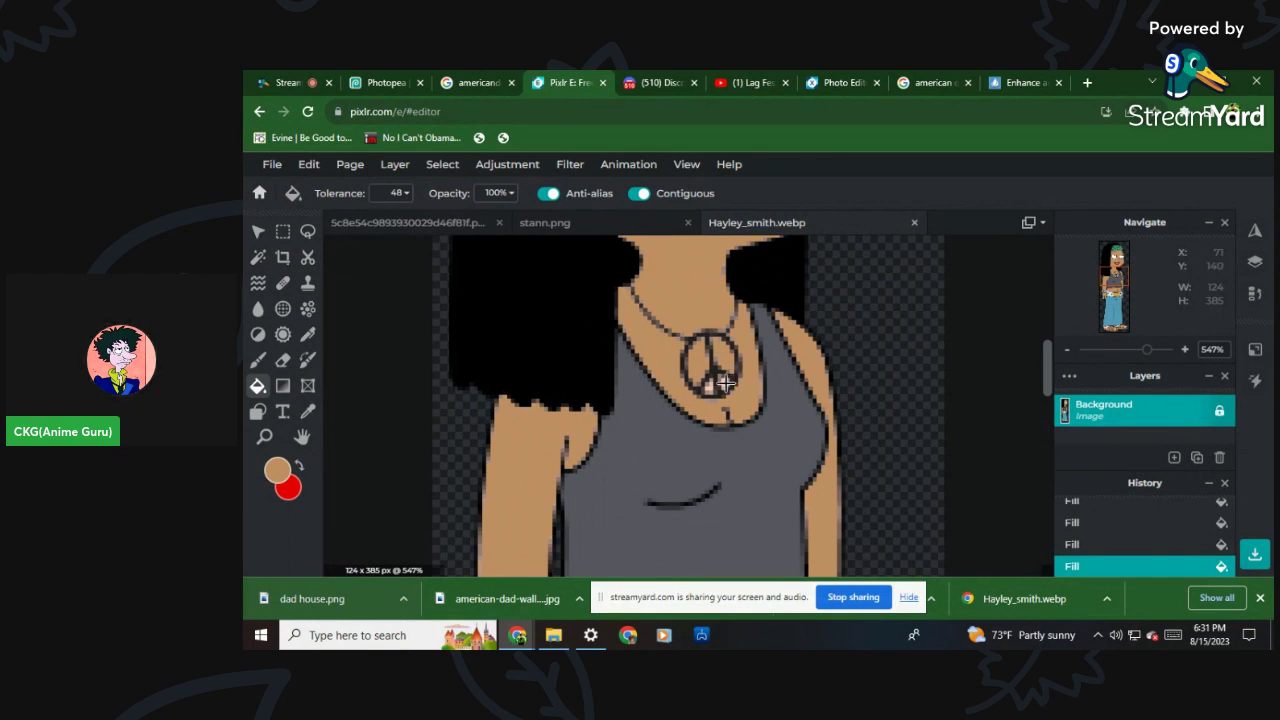
{"action": "scroll", "coordinate": [709, 388], "scroll_direction": "down", "scroll_amount": 5}
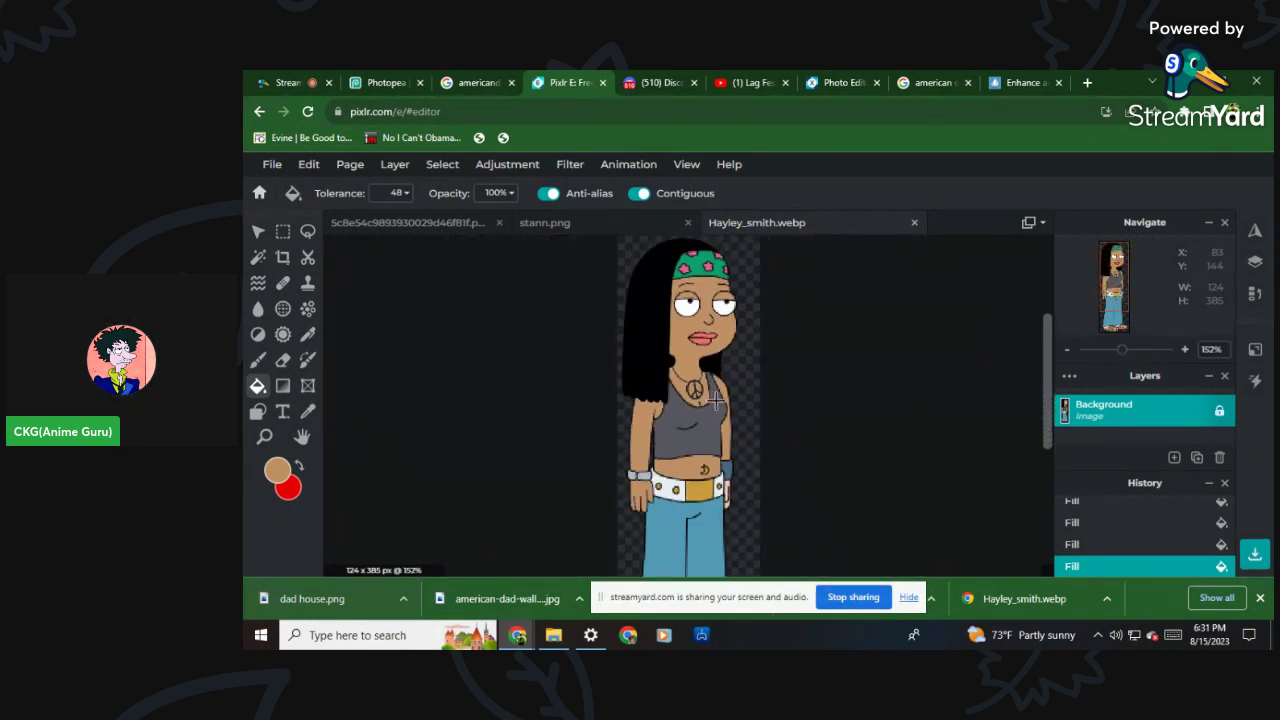
{"action": "scroll", "coordinate": [743, 455], "scroll_direction": "up", "scroll_amount": 3}
{"action": "scroll", "coordinate": [743, 455], "scroll_direction": "up", "scroll_amount": 2}
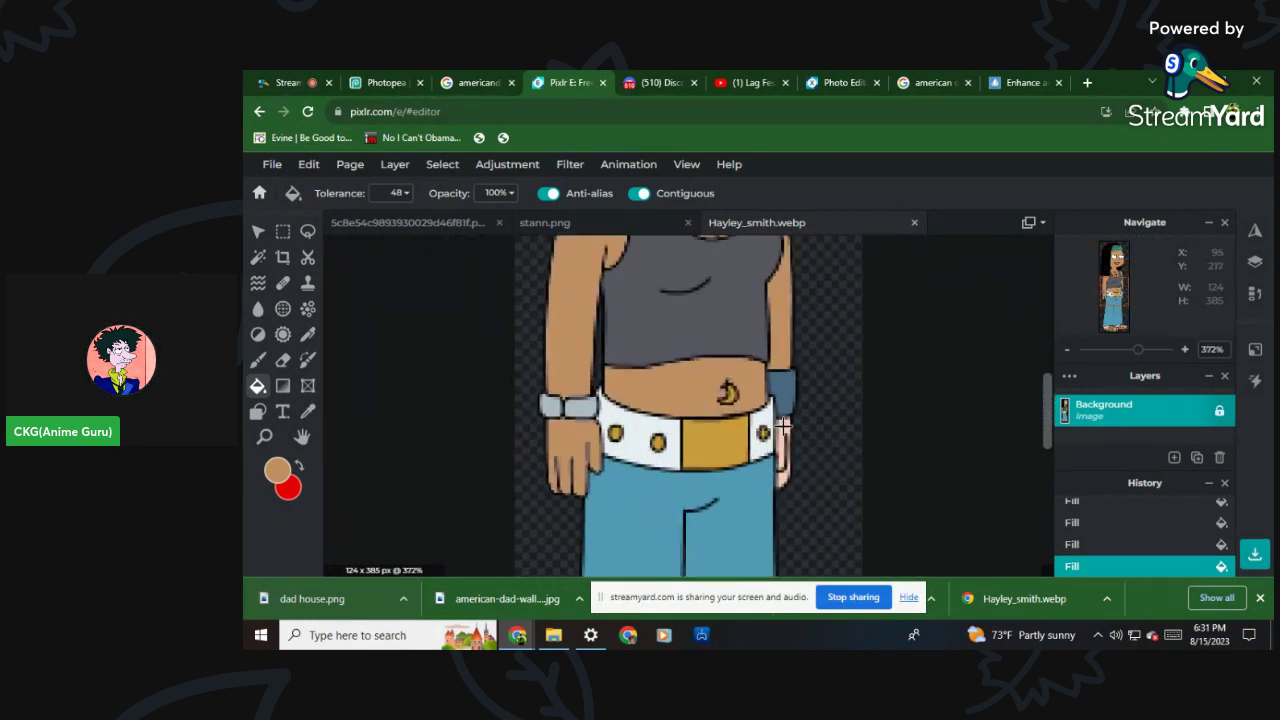
{"action": "scroll", "coordinate": [785, 478], "scroll_direction": "down", "scroll_amount": 4}
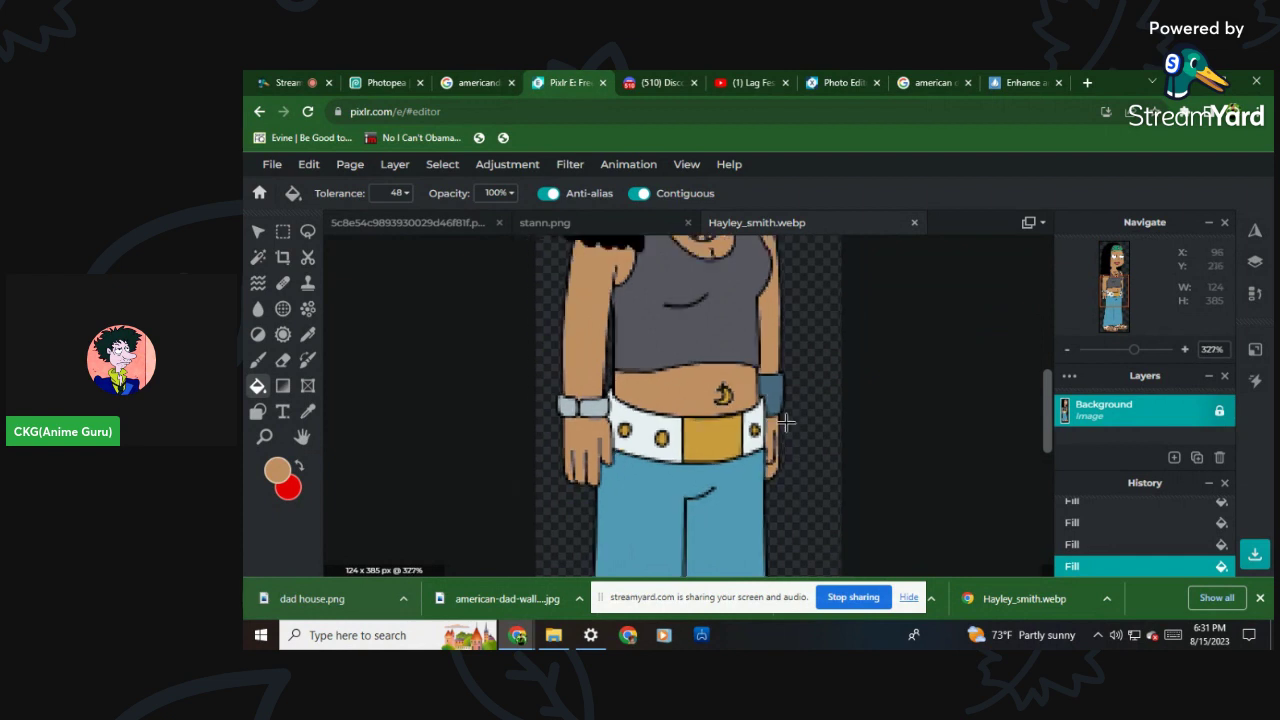
{"action": "scroll", "coordinate": [699, 518], "scroll_direction": "up", "scroll_amount": 1}
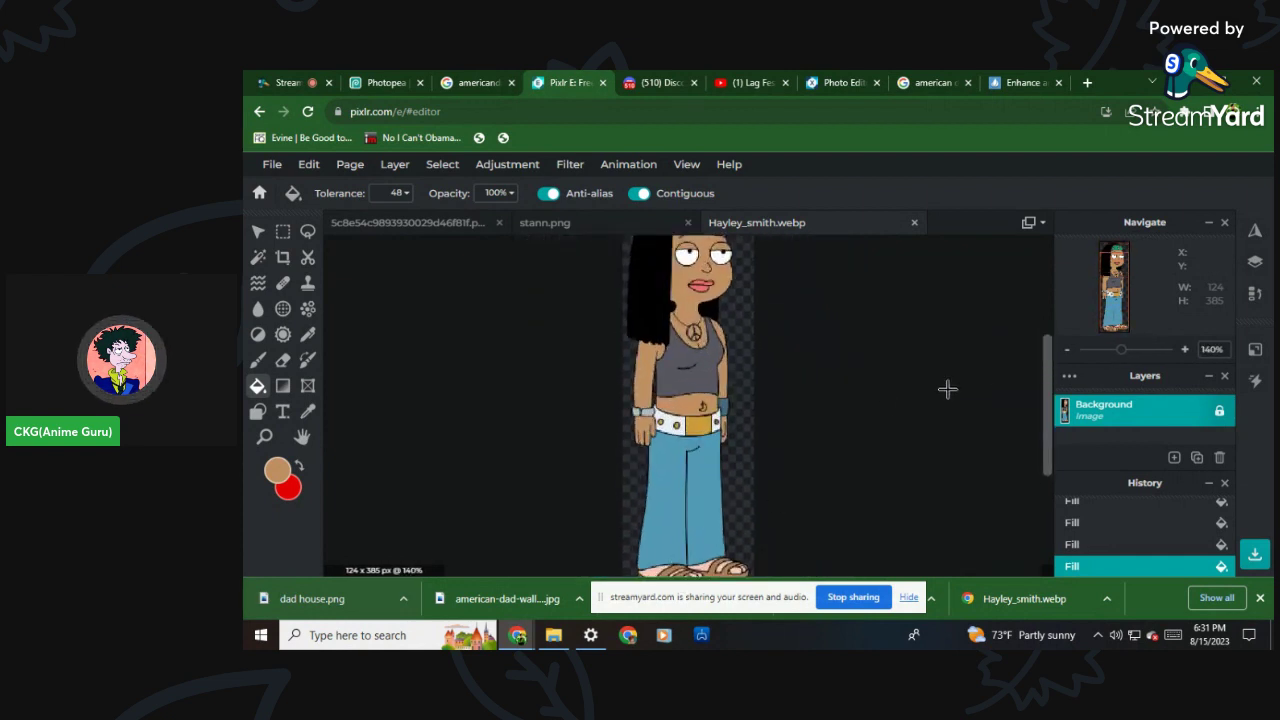
{"action": "left_click_drag", "start_coordinate": [1045, 350], "coordinate": [1045, 423]}
{"action": "scroll", "coordinate": [686, 412], "scroll_direction": "up", "scroll_amount": 4}
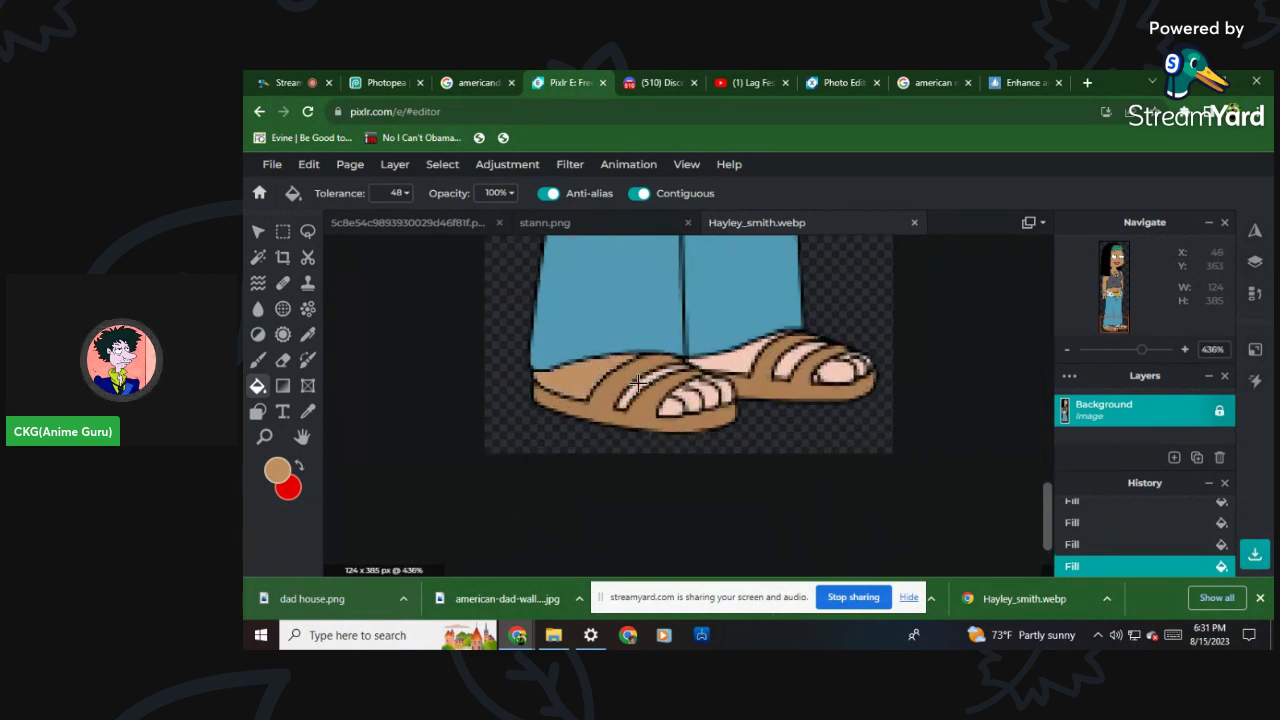
{"action": "left_click", "coordinate": [308, 170]}
{"action": "left_click", "coordinate": [322, 192]}
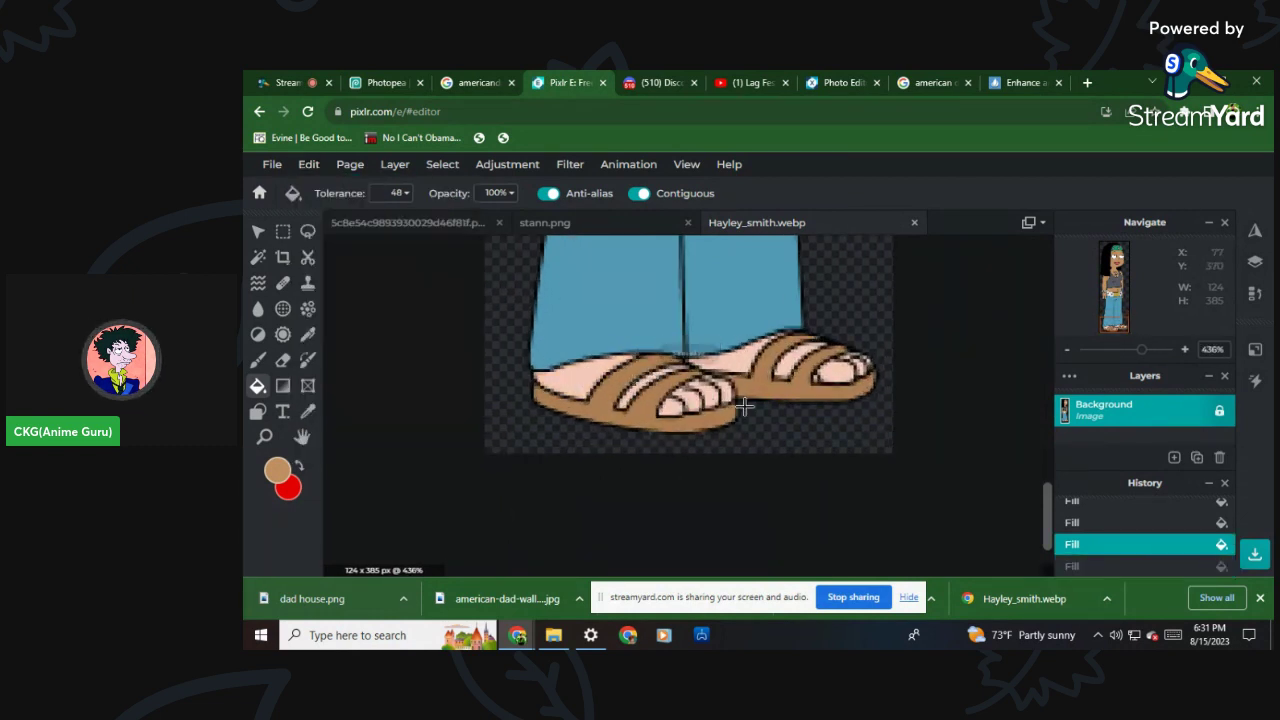
Fill the left sandal and the right sandal's strap red.
{"action": "left_click", "coordinate": [273, 475]}
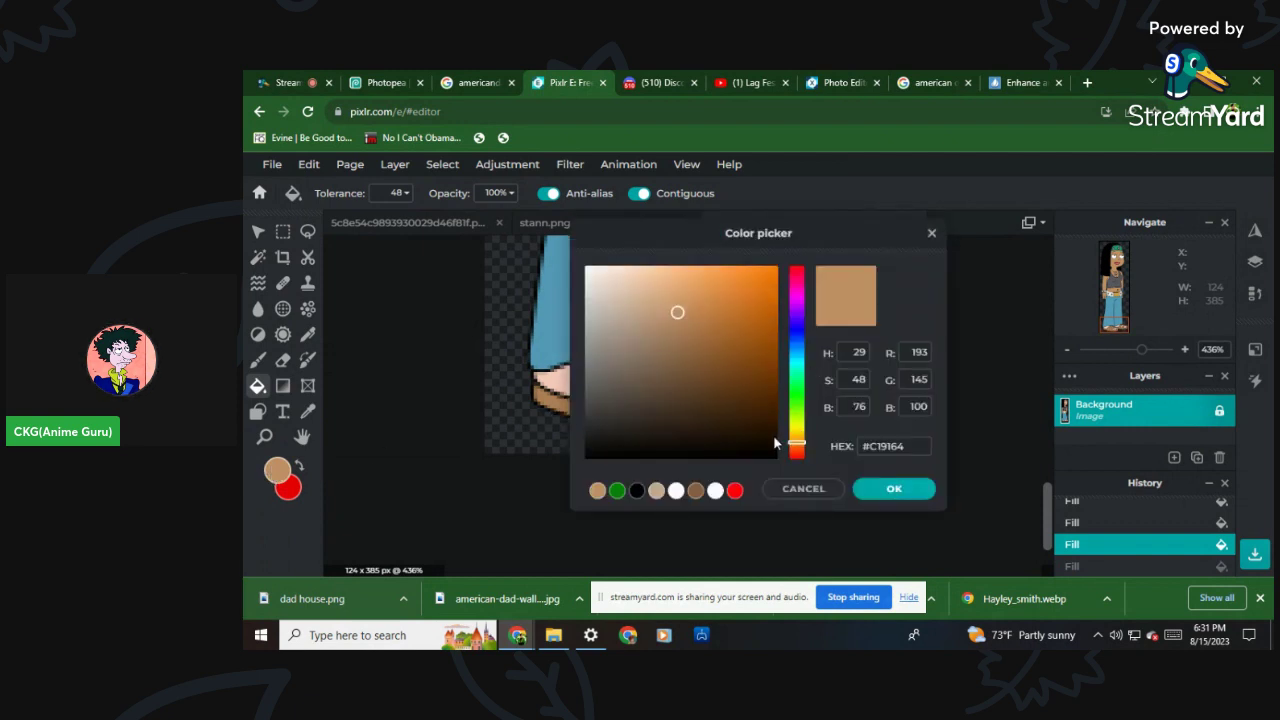
{"action": "left_click_drag", "start_coordinate": [773, 440], "coordinate": [776, 462]}
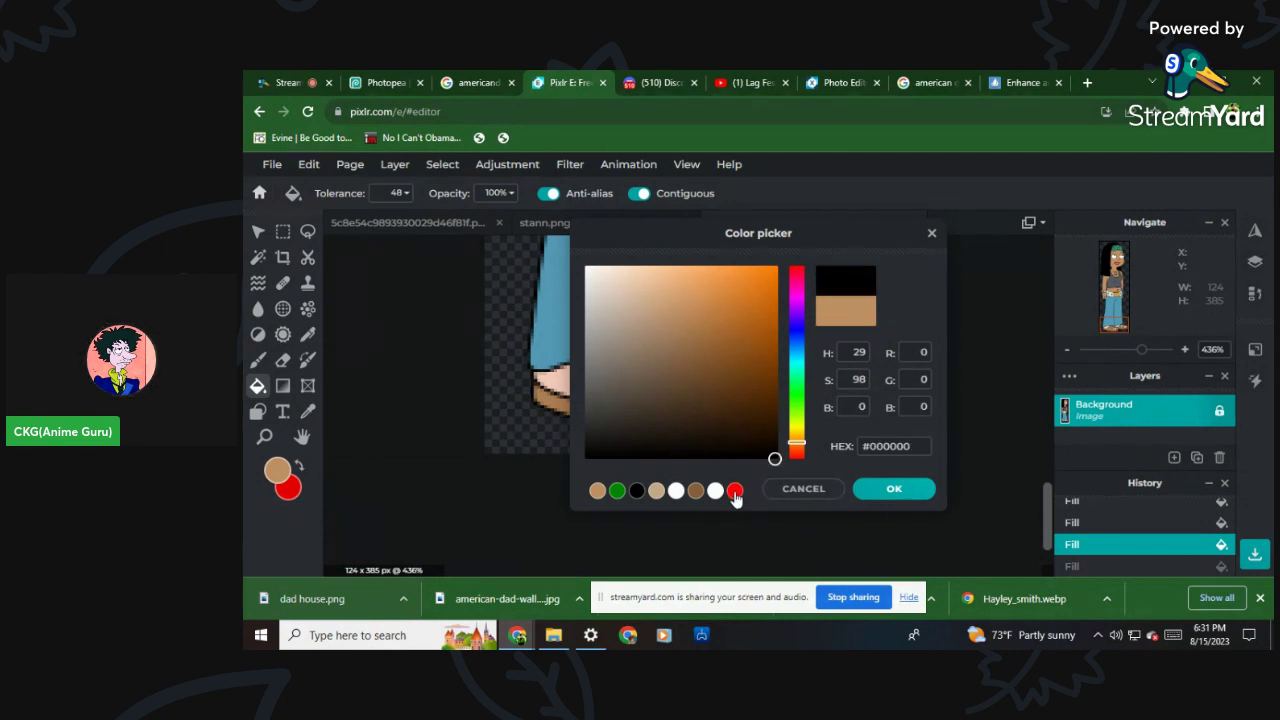
{"action": "left_click", "coordinate": [735, 491]}
{"action": "left_click", "coordinate": [893, 488]}
{"action": "left_click", "coordinate": [603, 402]}
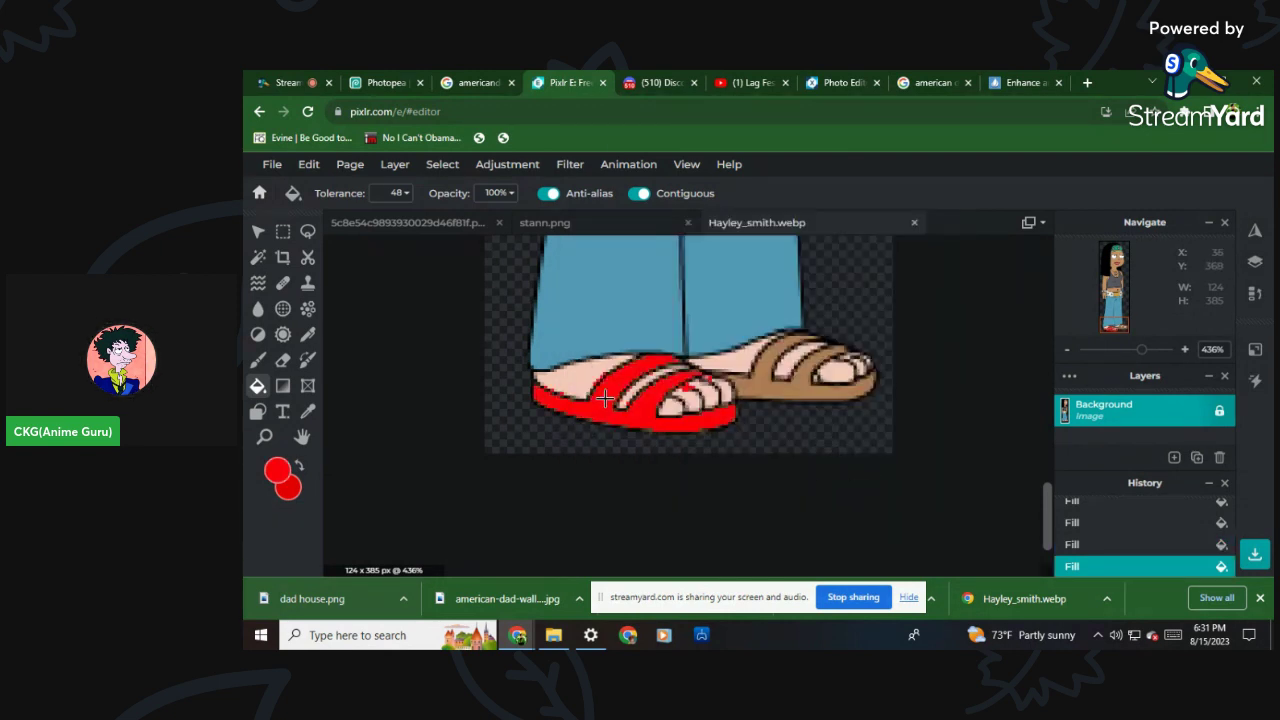
{"action": "left_click", "coordinate": [764, 374]}
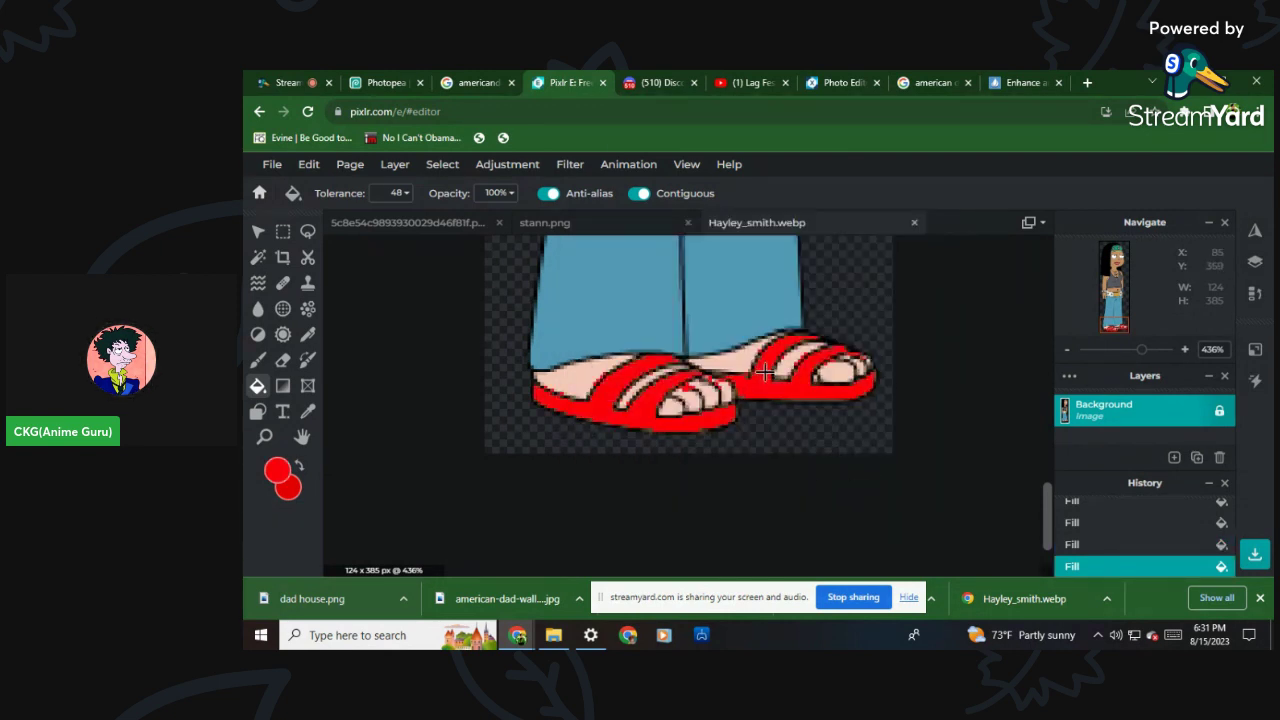
Switch back to tan and fill the pale skin and toes on both feet.
{"action": "left_click", "coordinate": [277, 467]}
{"action": "left_click", "coordinate": [700, 491]}
{"action": "left_click", "coordinate": [894, 489]}
{"action": "left_click", "coordinate": [576, 376]}
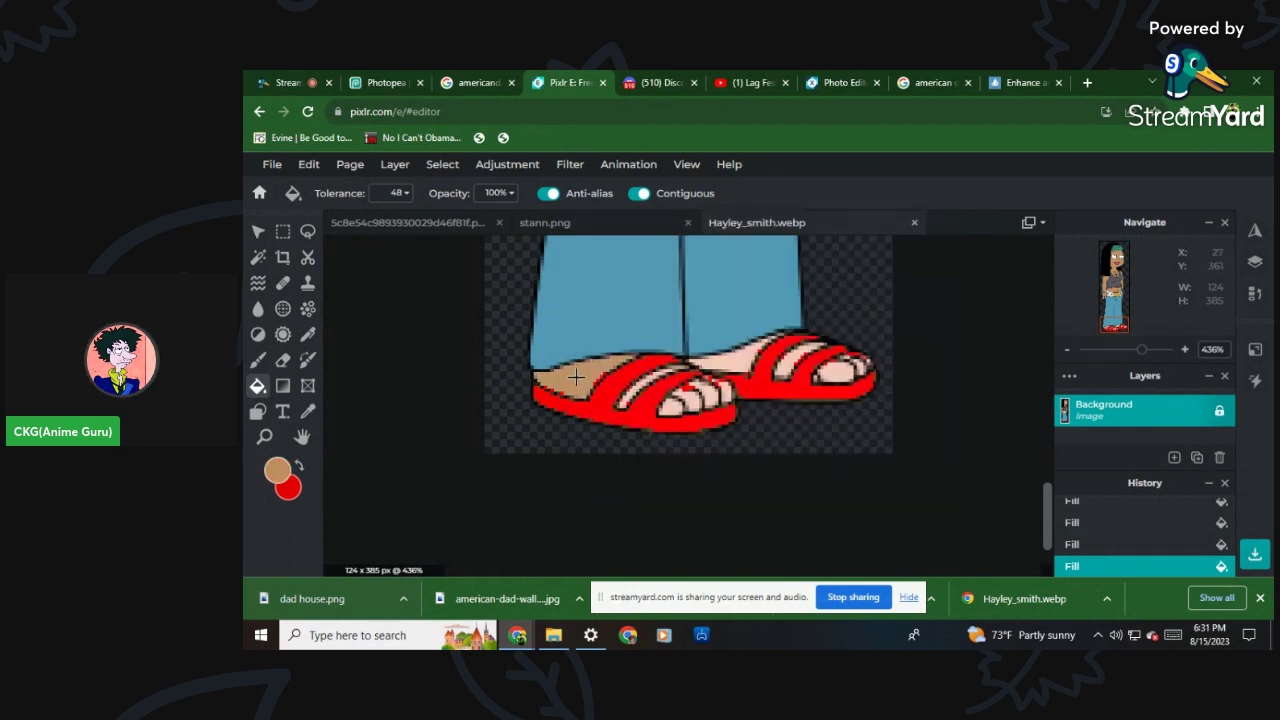
{"action": "left_click", "coordinate": [680, 400]}
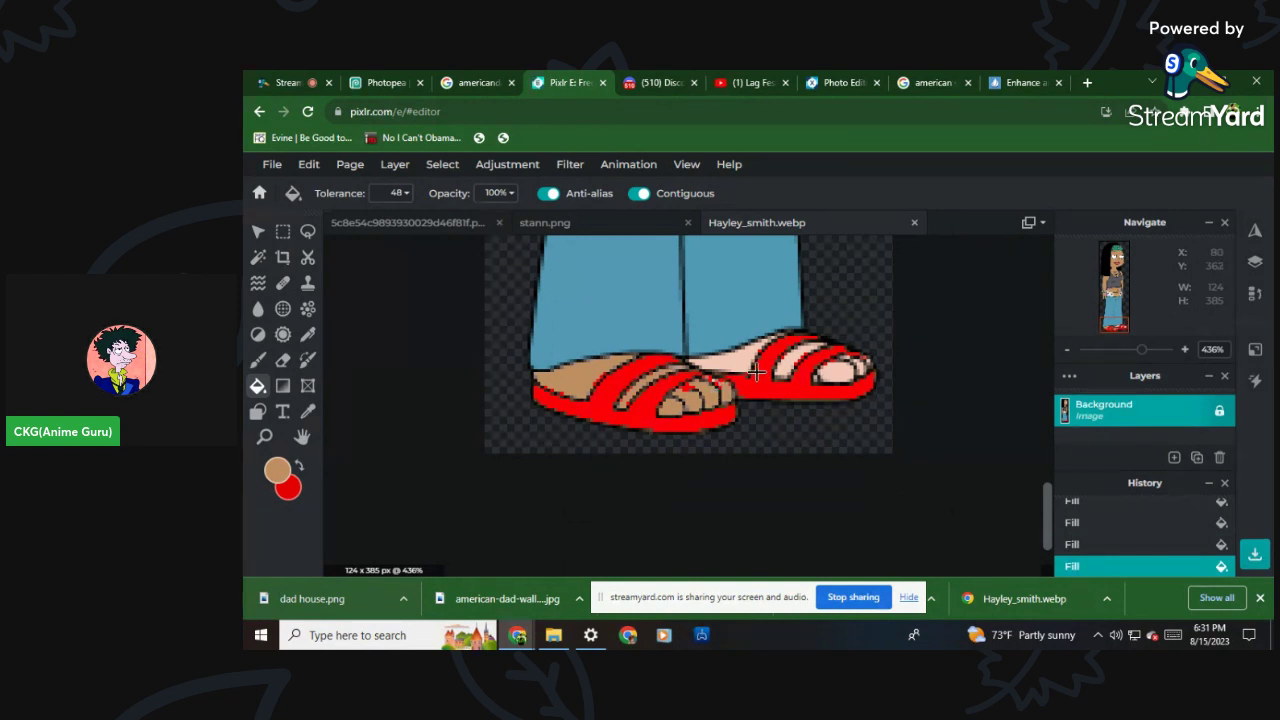
{"action": "left_click", "coordinate": [745, 357]}
{"action": "left_click", "coordinate": [792, 358]}
{"action": "left_click", "coordinate": [832, 368]}
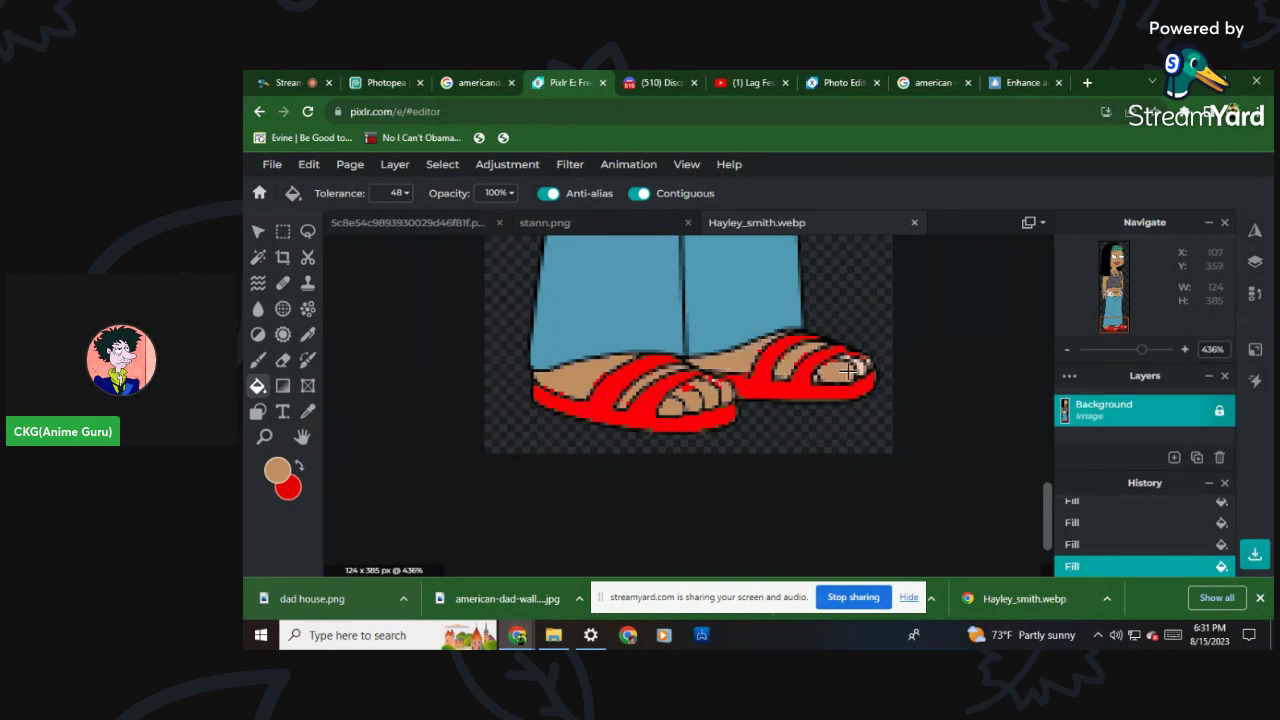
{"action": "left_click", "coordinate": [862, 366]}
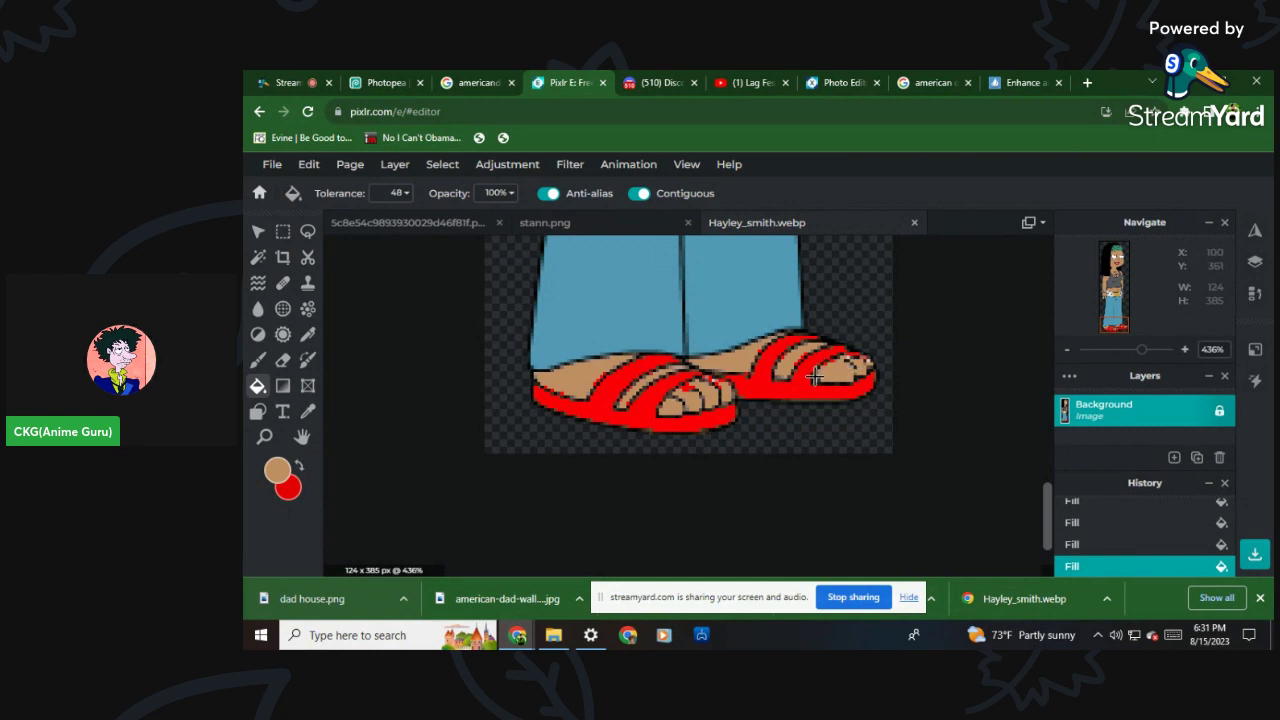
{"action": "scroll", "coordinate": [850, 363], "scroll_direction": "down", "scroll_amount": 6}
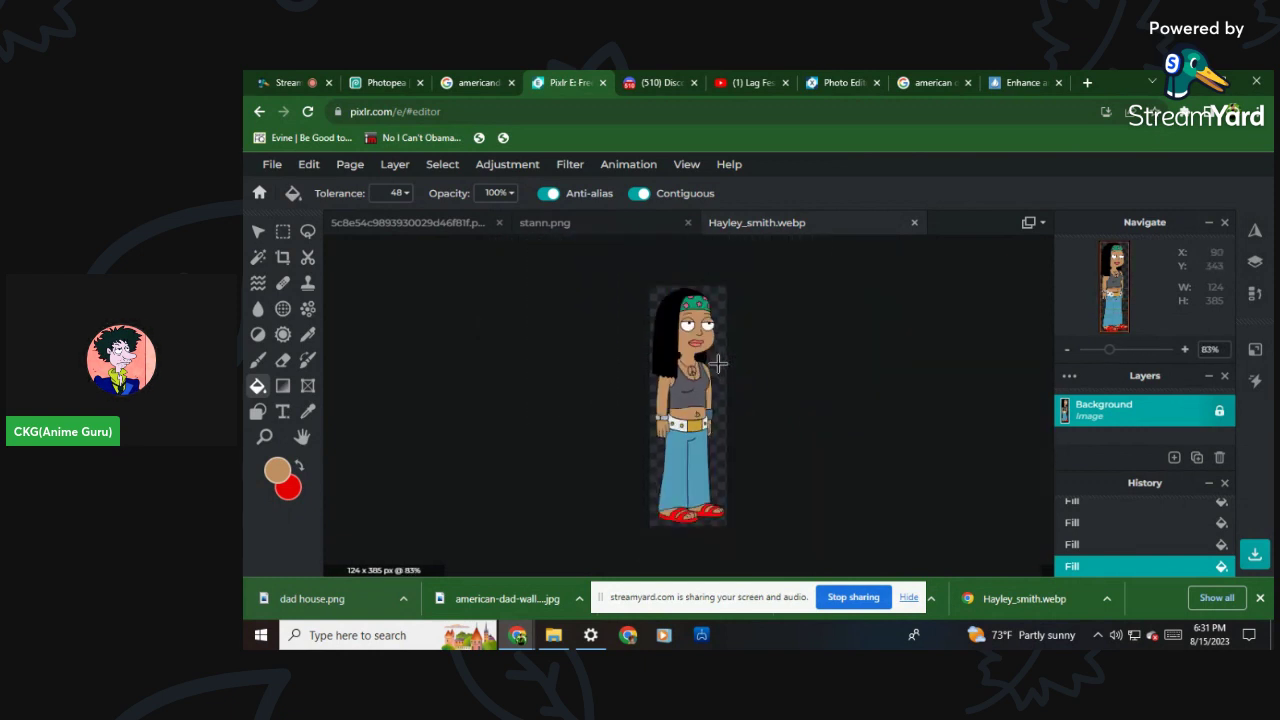
{"action": "scroll", "coordinate": [715, 450], "scroll_direction": "up", "scroll_amount": 3}
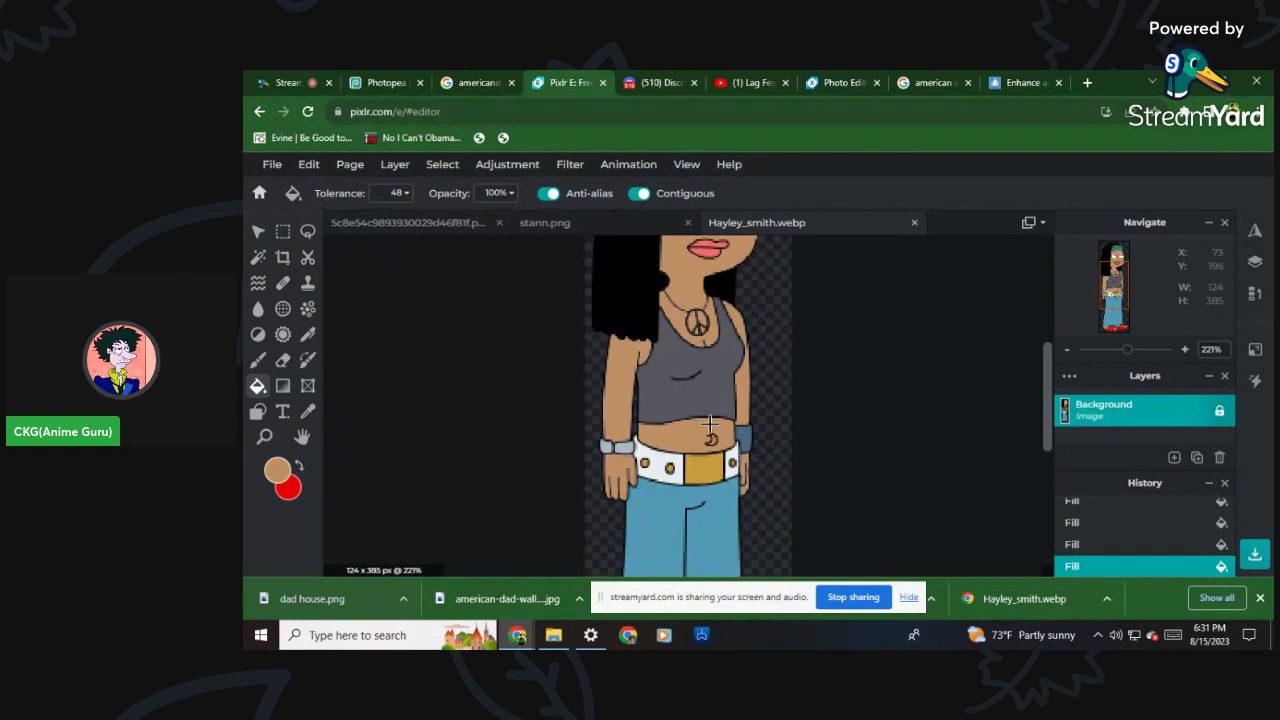
{"action": "scroll", "coordinate": [709, 425], "scroll_direction": "up", "scroll_amount": 3}
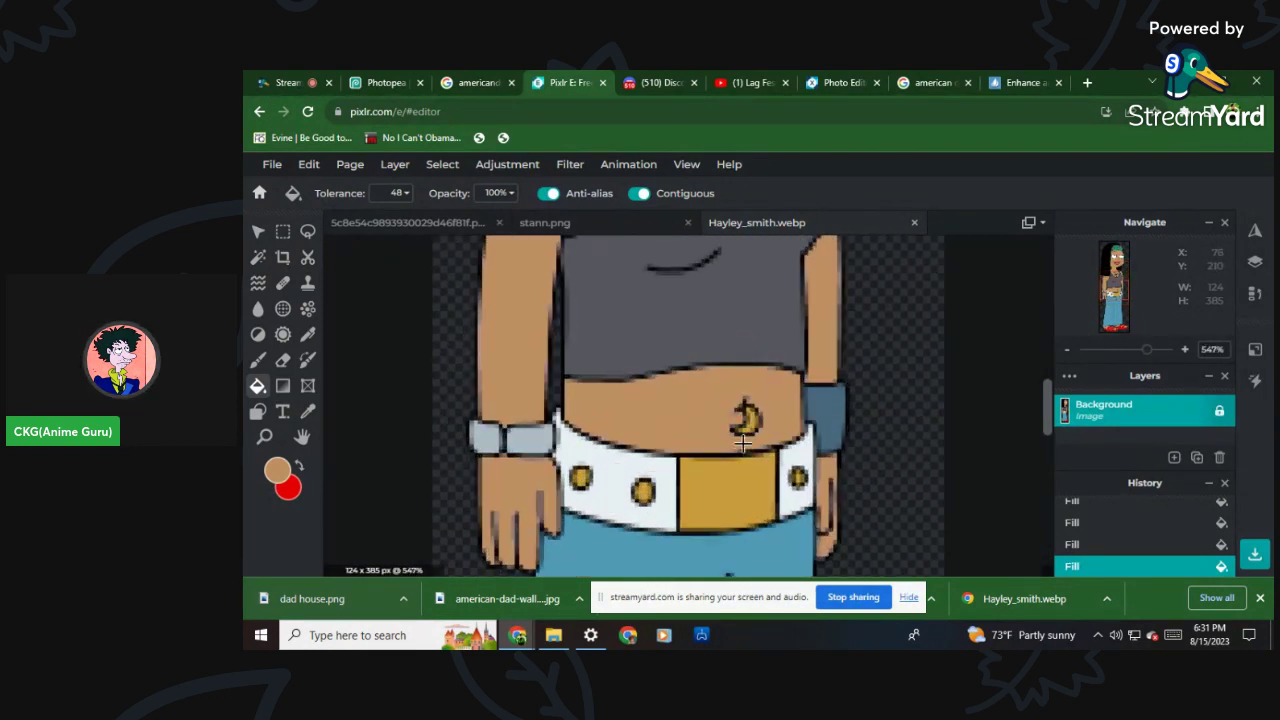
{"action": "scroll", "coordinate": [742, 443], "scroll_direction": "down", "scroll_amount": 2}
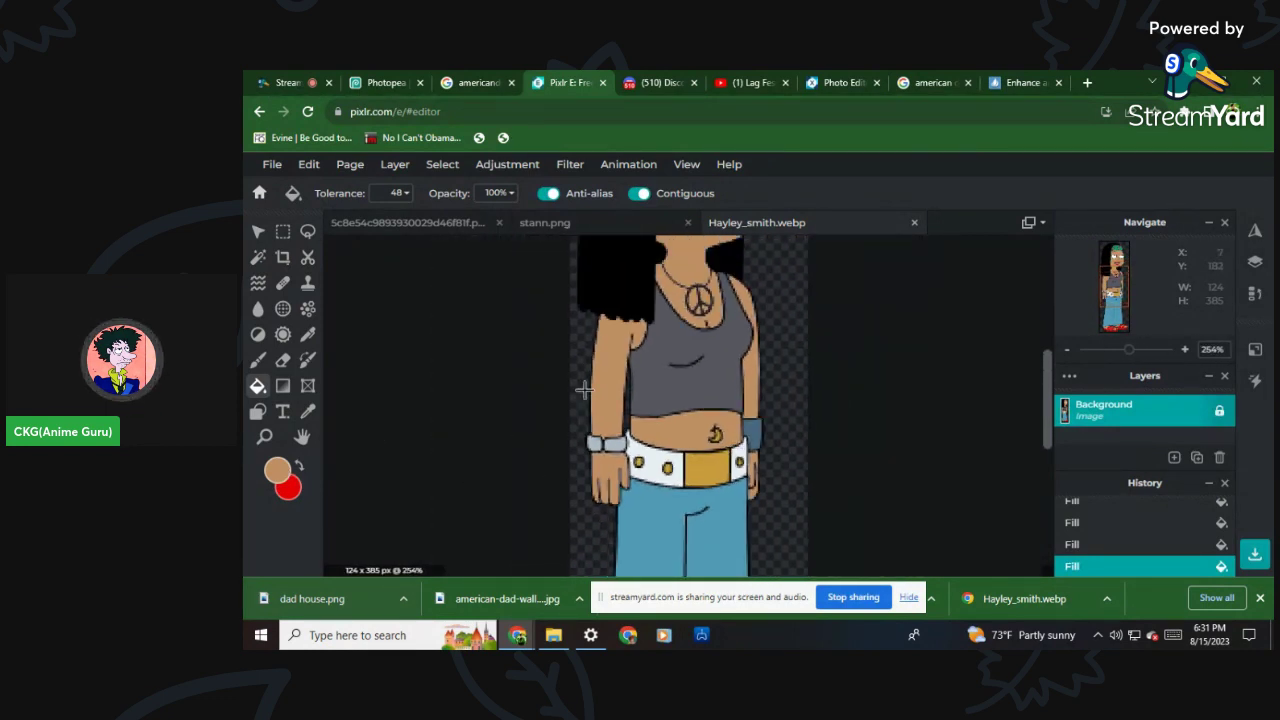
{"action": "scroll", "coordinate": [592, 388], "scroll_direction": "down", "scroll_amount": 2}
Set the fill colour to white (#FFFFFF) and fill Hayley's belly-button piercing.
{"action": "left_click", "coordinate": [279, 477]}
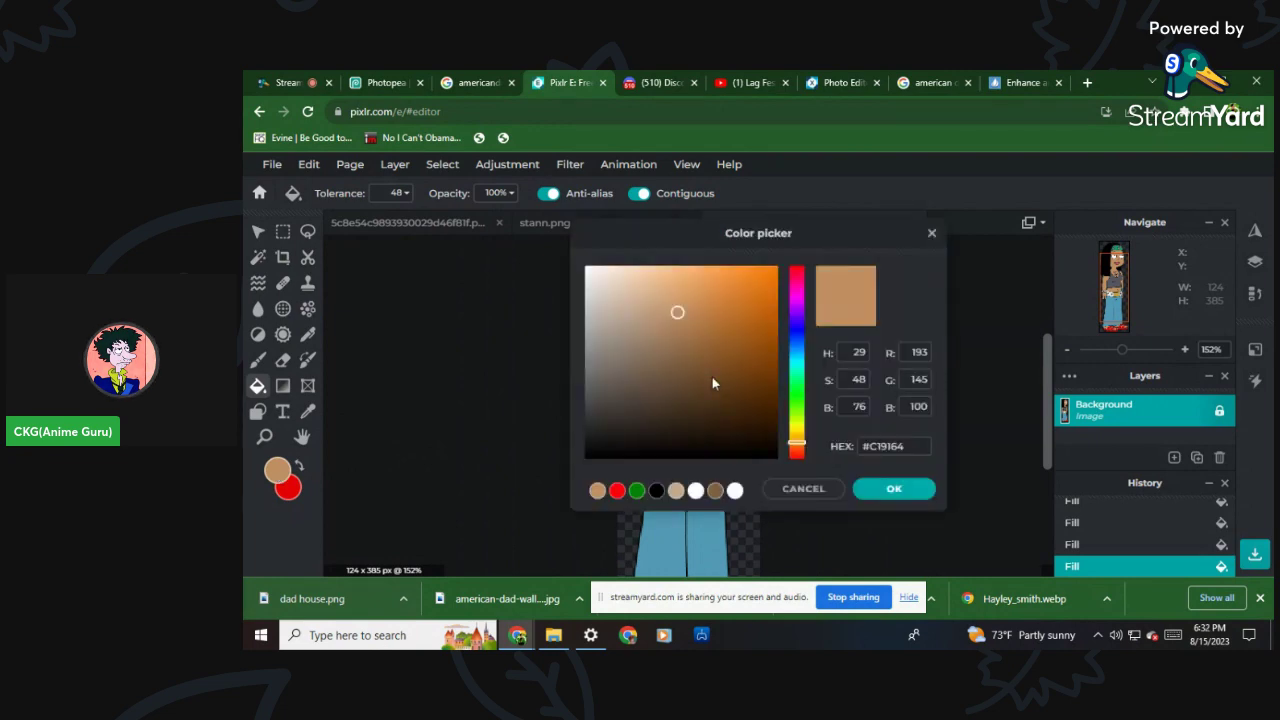
{"action": "left_click_drag", "start_coordinate": [712, 377], "coordinate": [578, 240]}
{"action": "left_click", "coordinate": [894, 488]}
{"action": "scroll", "coordinate": [748, 470], "scroll_direction": "up", "scroll_amount": 4}
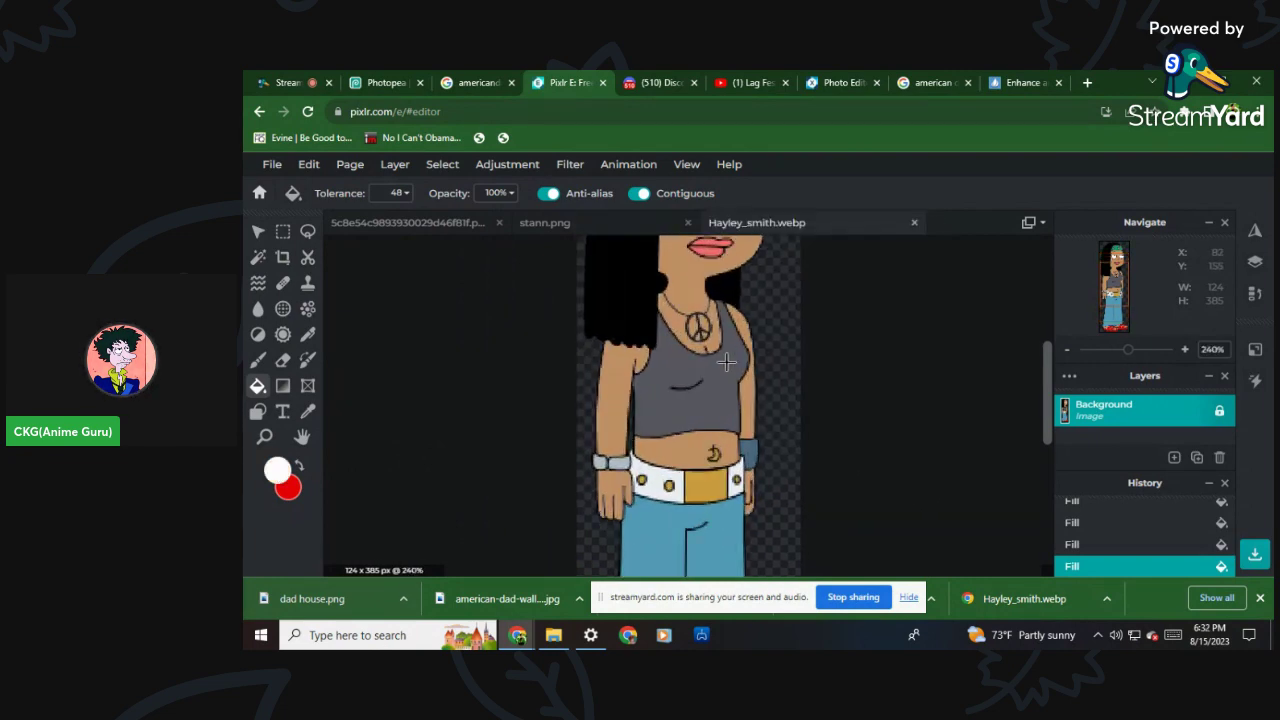
{"action": "left_click", "coordinate": [756, 464]}
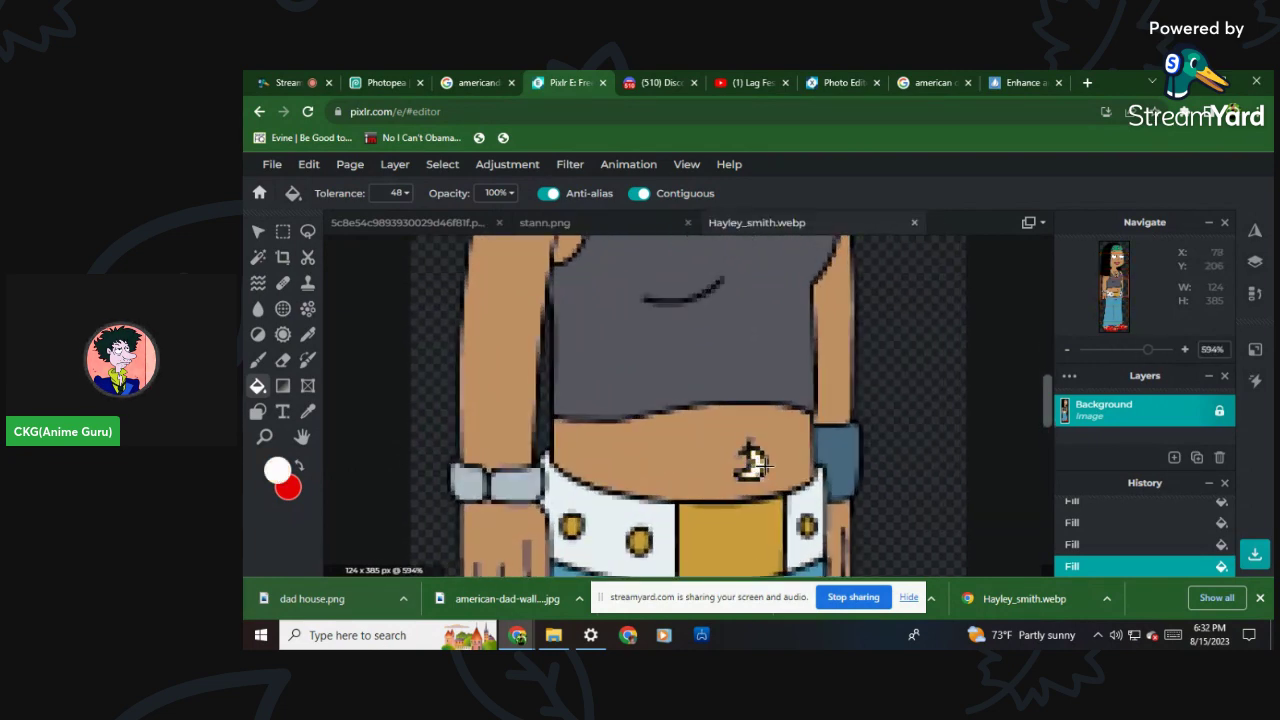
{"action": "scroll", "coordinate": [750, 460], "scroll_direction": "down", "scroll_amount": 4}
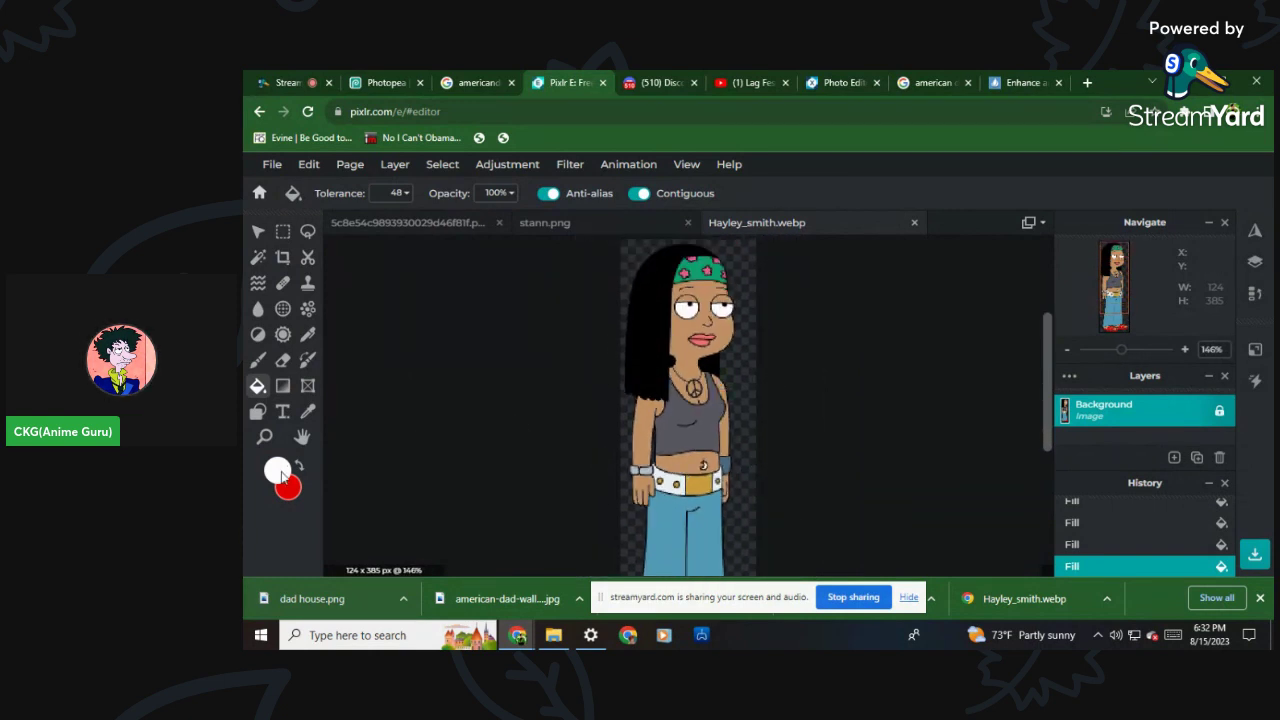
{"action": "left_click", "coordinate": [280, 477]}
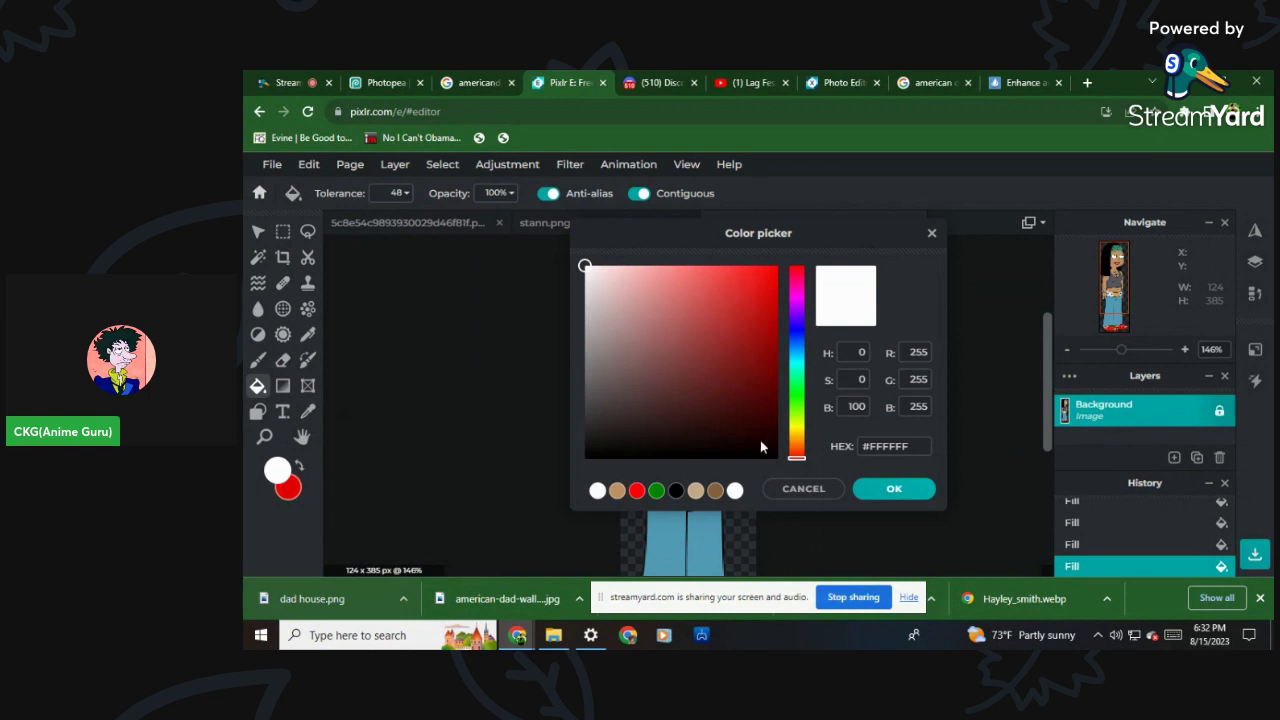
Fill the lips pure red, then undo the fill that covered the face.
{"action": "left_click", "coordinate": [778, 266]}
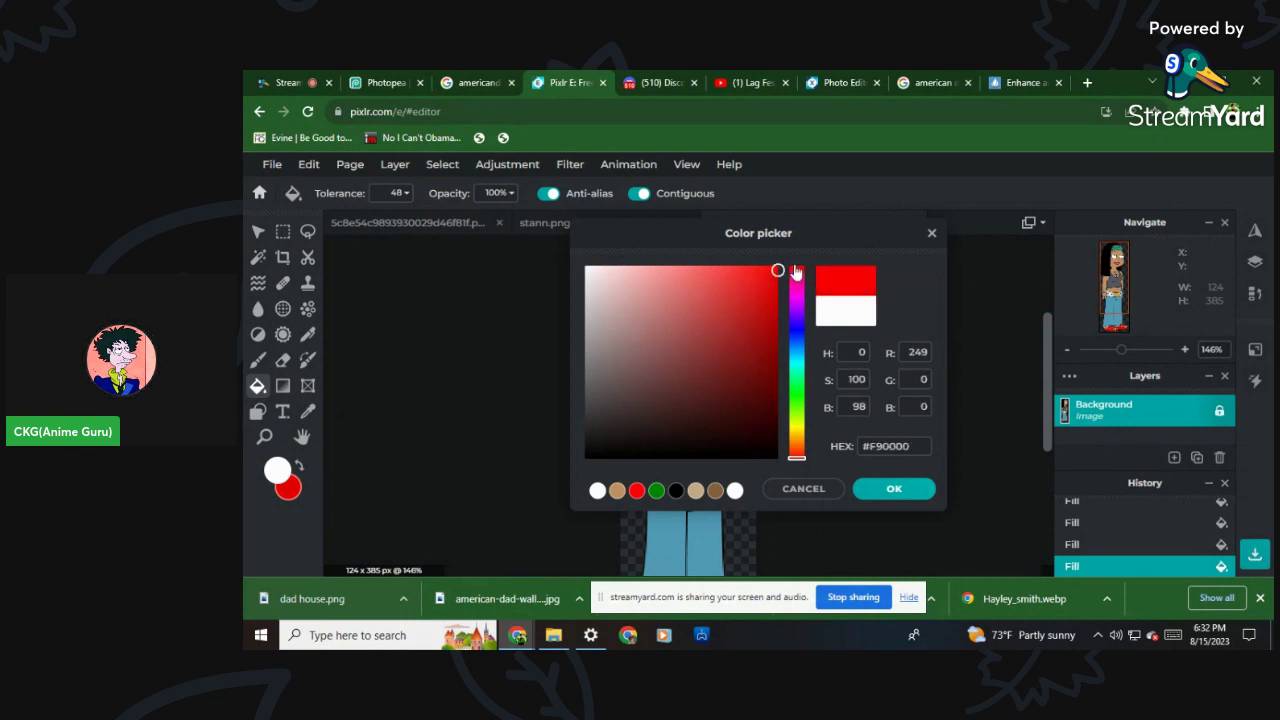
{"action": "left_click", "coordinate": [893, 489]}
{"action": "scroll", "coordinate": [628, 351], "scroll_direction": "up", "scroll_amount": 3}
{"action": "left_click", "coordinate": [710, 342]}
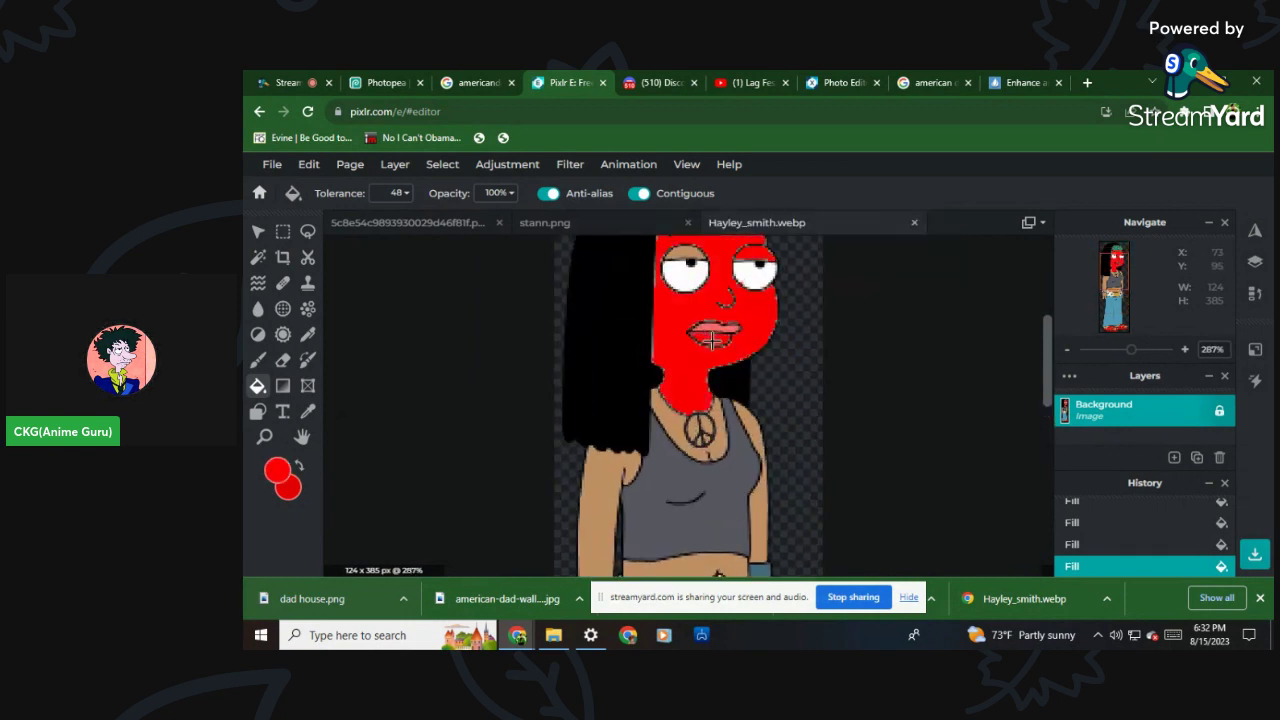
{"action": "left_click", "coordinate": [308, 164]}
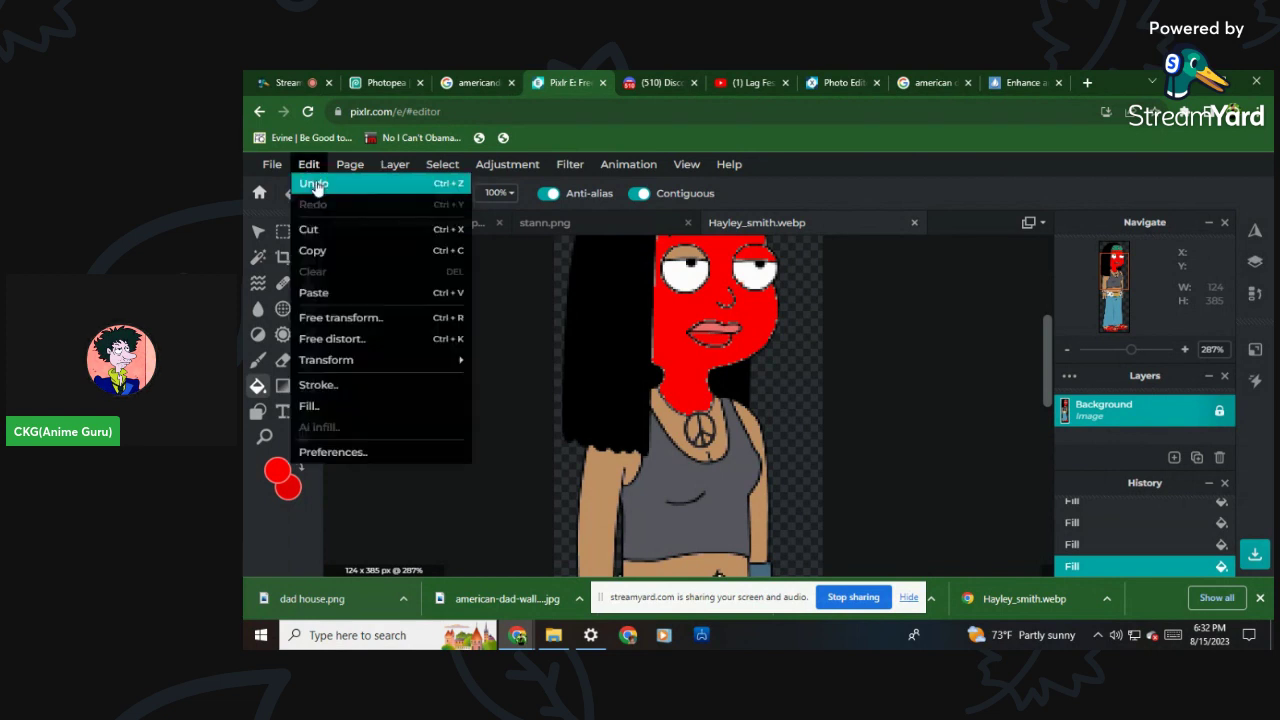
{"action": "left_click", "coordinate": [312, 183]}
Lower the fill tolerance from 48 to 33 and fill only the lips red.
{"action": "left_click", "coordinate": [395, 193]}
{"action": "left_click_drag", "start_coordinate": [296, 218], "coordinate": [287, 218]}
{"action": "left_click", "coordinate": [711, 338]}
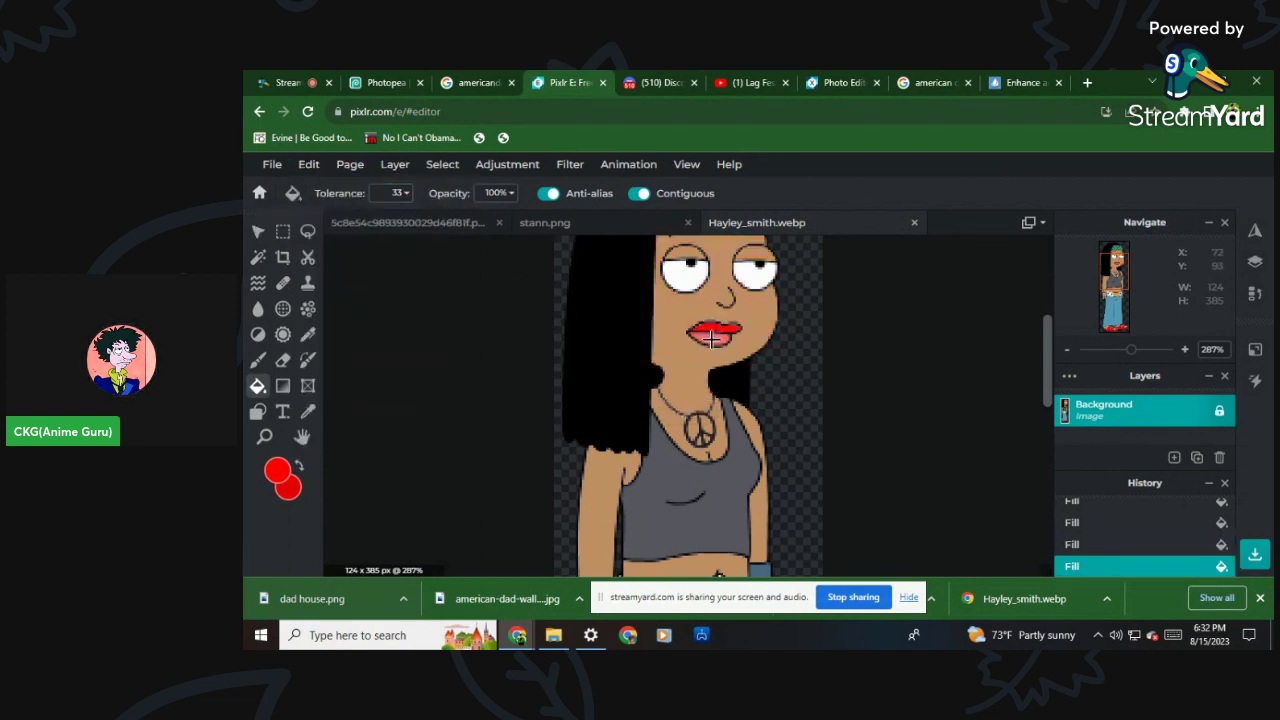
{"action": "scroll", "coordinate": [711, 338], "scroll_direction": "down", "scroll_amount": 5}
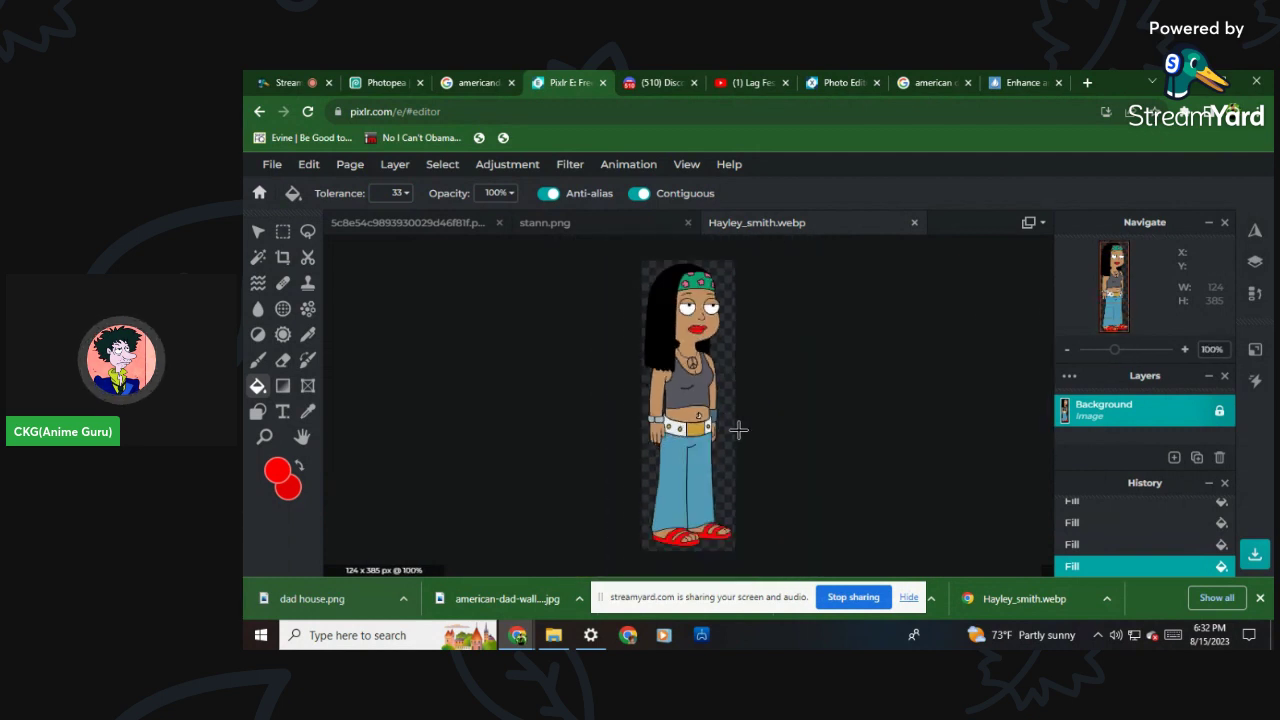
{"action": "scroll", "coordinate": [694, 296], "scroll_direction": "up", "scroll_amount": 2}
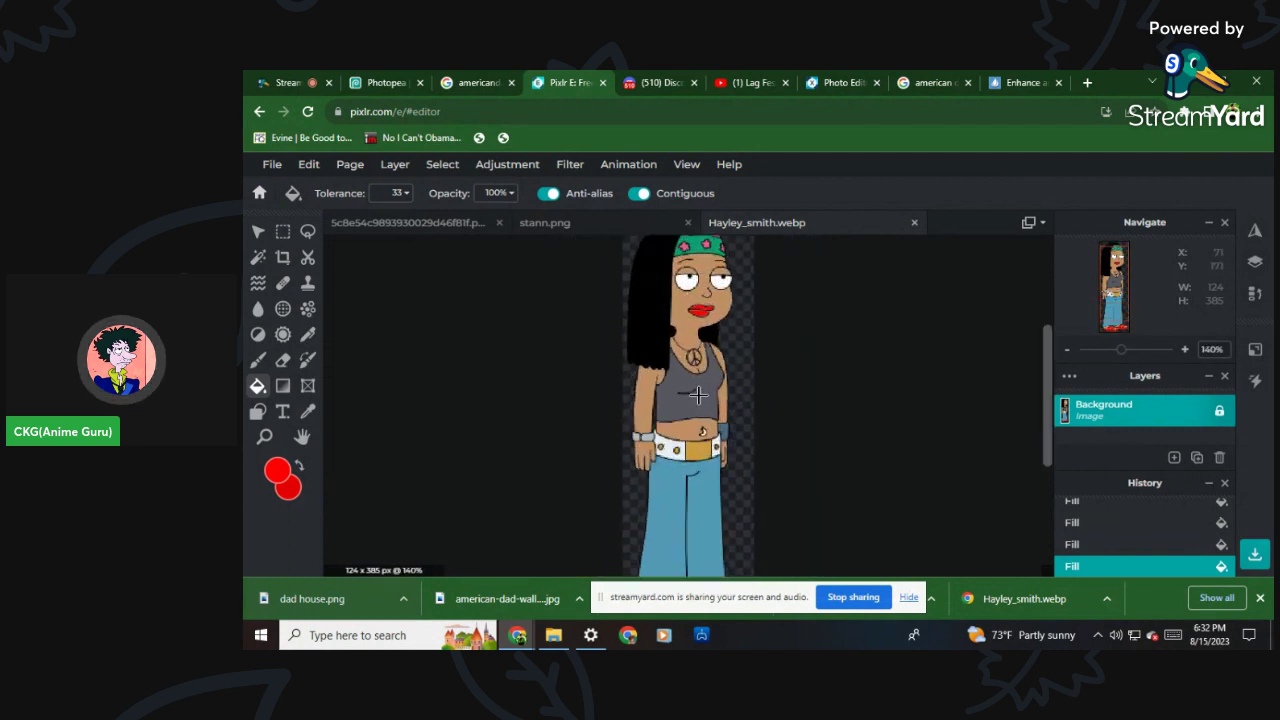
{"action": "scroll", "coordinate": [699, 398], "scroll_direction": "down", "scroll_amount": 2}
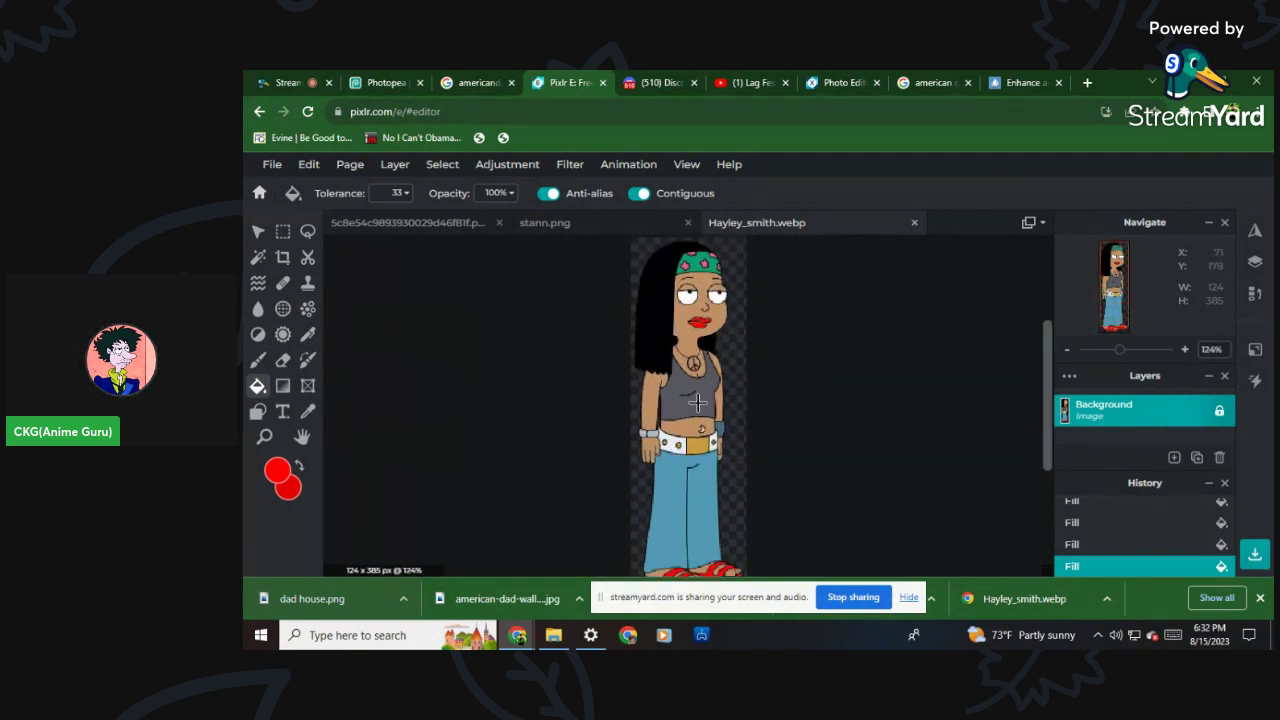
{"action": "left_click", "coordinate": [278, 472]}
Set the fill colour to light pink #F174FF in the colour picker.
{"action": "left_click_drag", "start_coordinate": [797, 288], "coordinate": [797, 305]}
{"action": "left_click", "coordinate": [690, 265]}
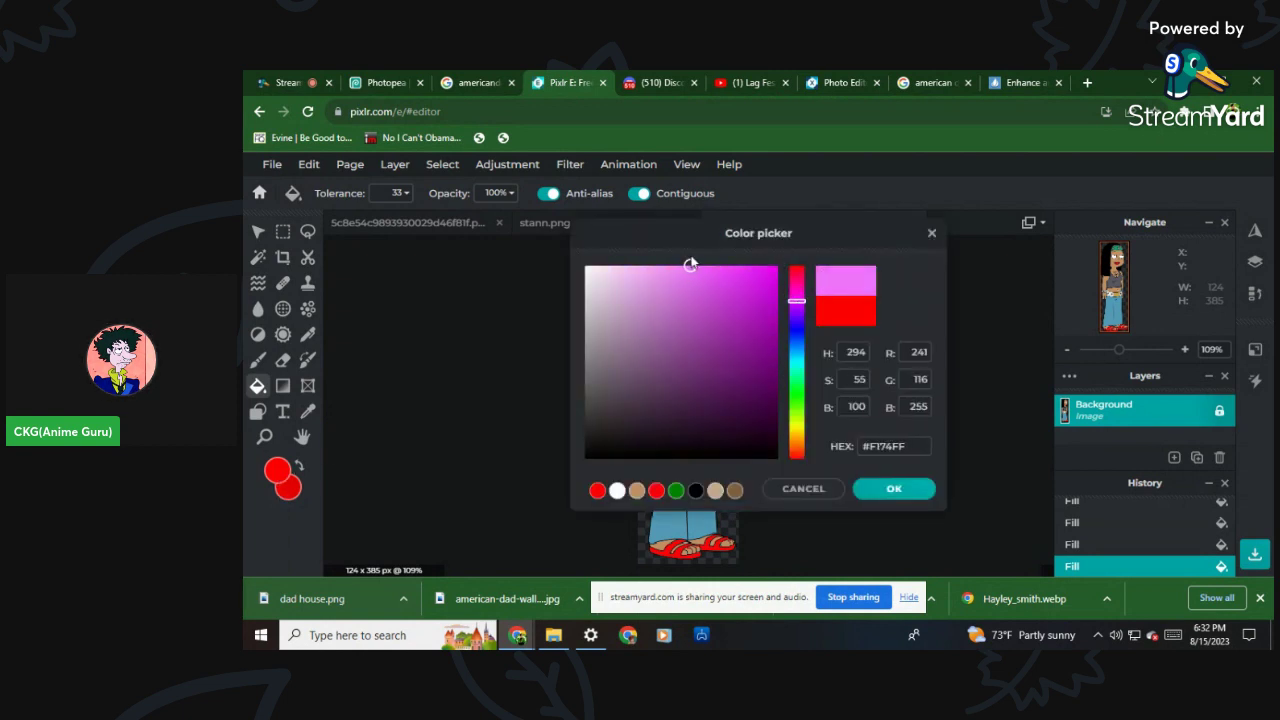
{"action": "left_click", "coordinate": [866, 487]}
Paint Bucket Hayley's blue pants and the white left belt segment pink.
{"action": "left_click", "coordinate": [681, 471]}
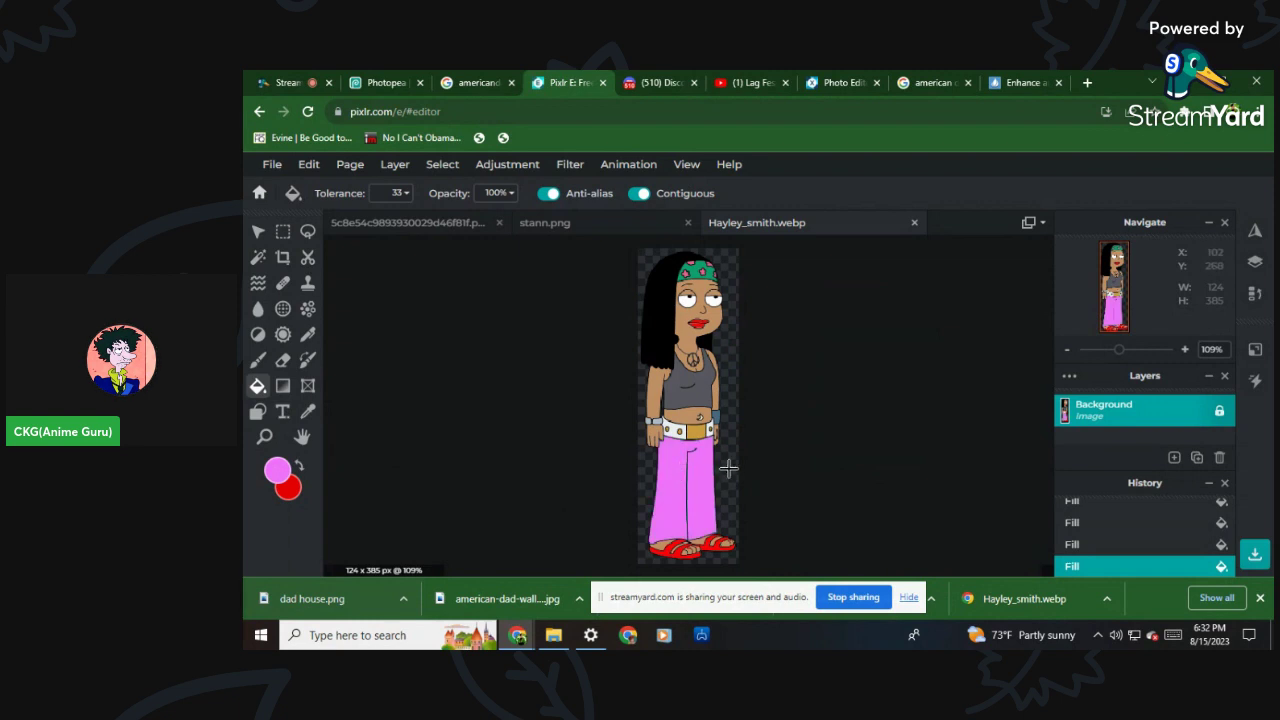
{"action": "scroll", "coordinate": [714, 484], "scroll_direction": "down", "scroll_amount": 1}
{"action": "scroll", "coordinate": [714, 484], "scroll_direction": "up", "scroll_amount": 2}
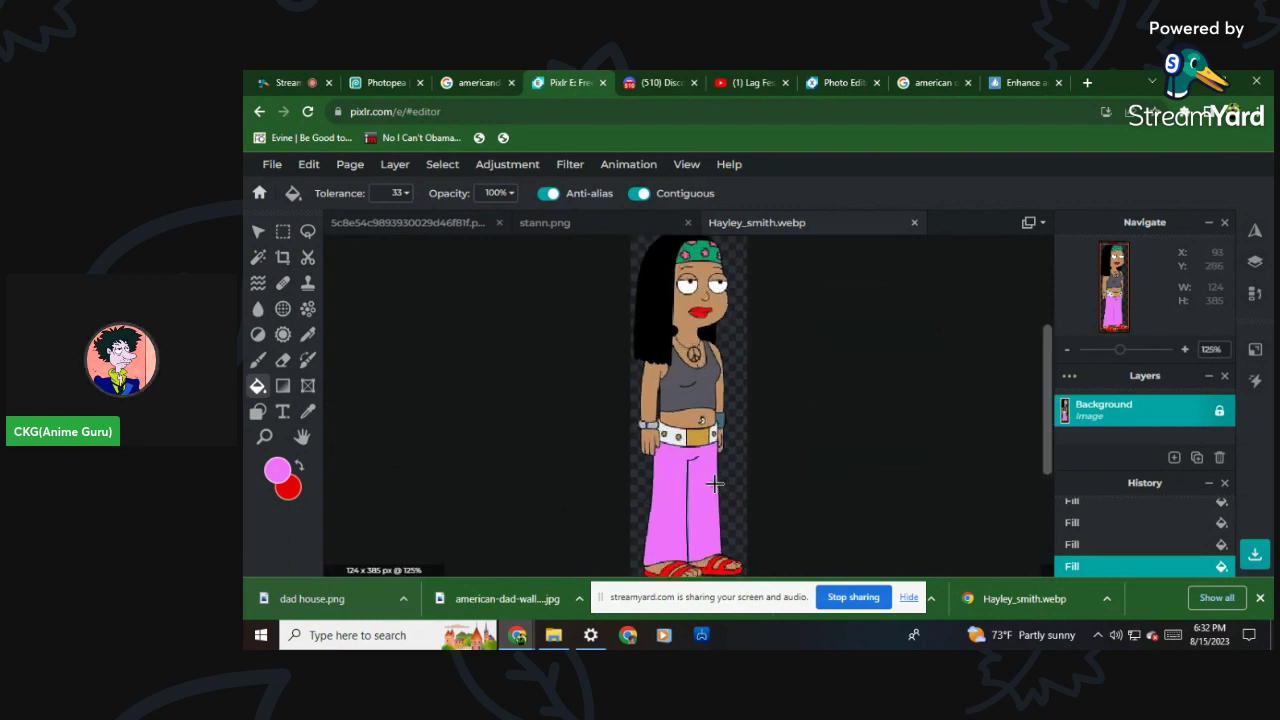
{"action": "scroll", "coordinate": [690, 450], "scroll_direction": "up", "scroll_amount": 1}
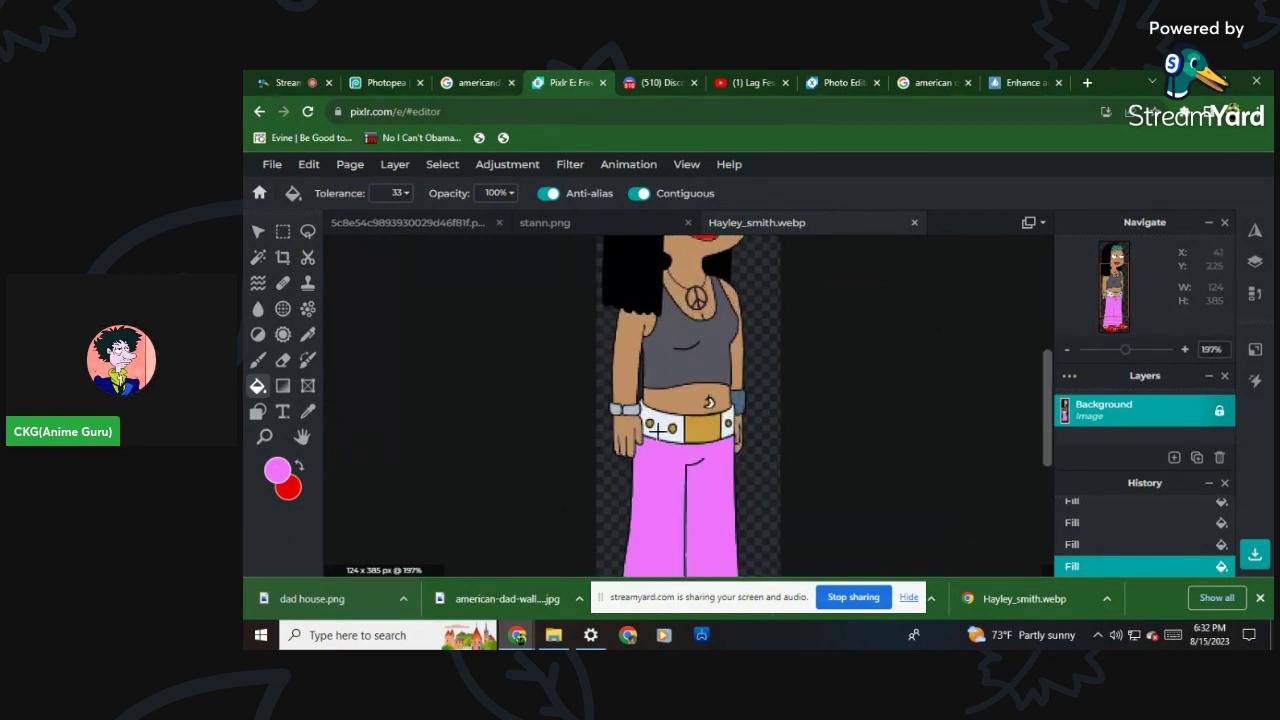
{"action": "left_click", "coordinate": [660, 432]}
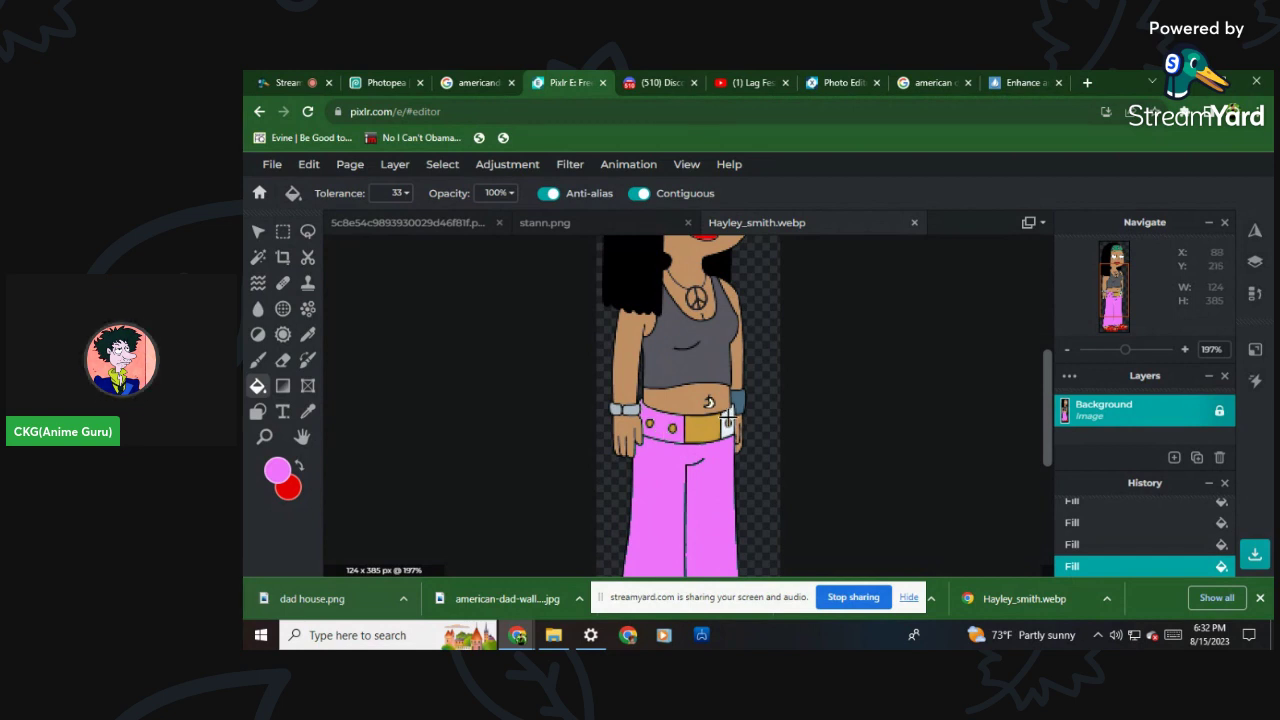